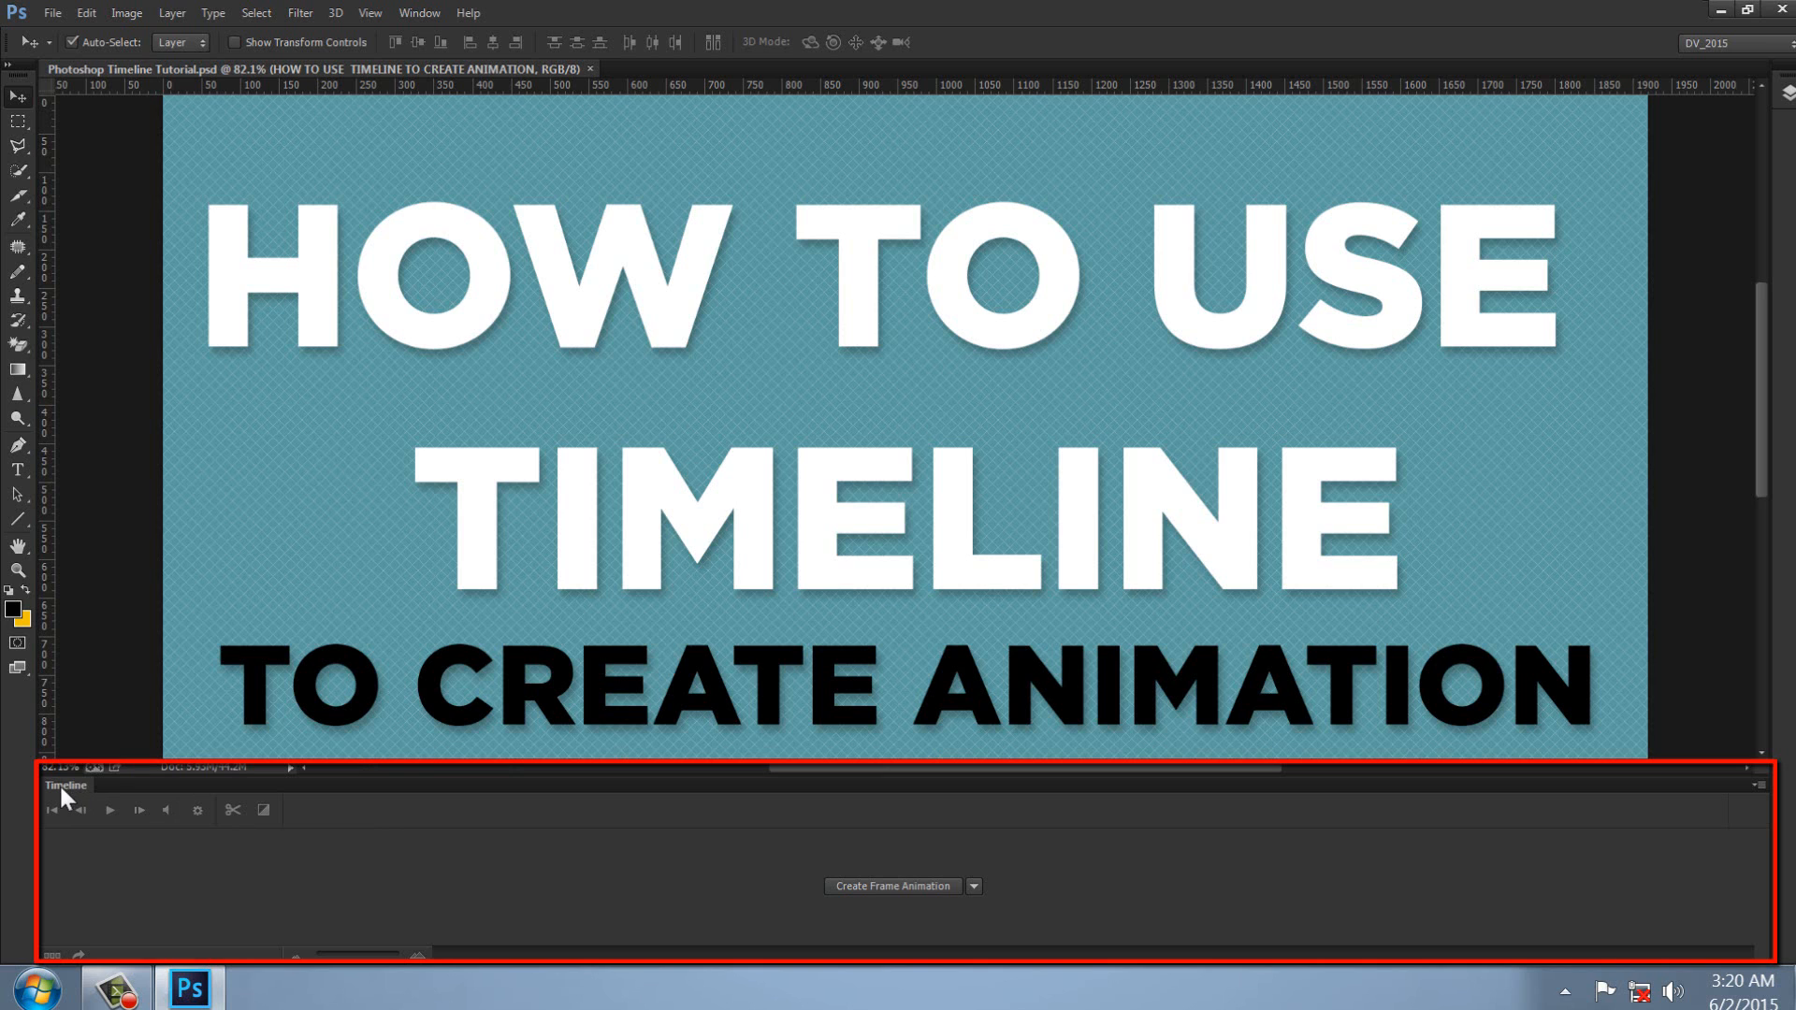
Undock the Timeline panel, float it over the middle of the canvas and widen it across most of the artwork.
left_click_drag(60, 786, 142, 392)
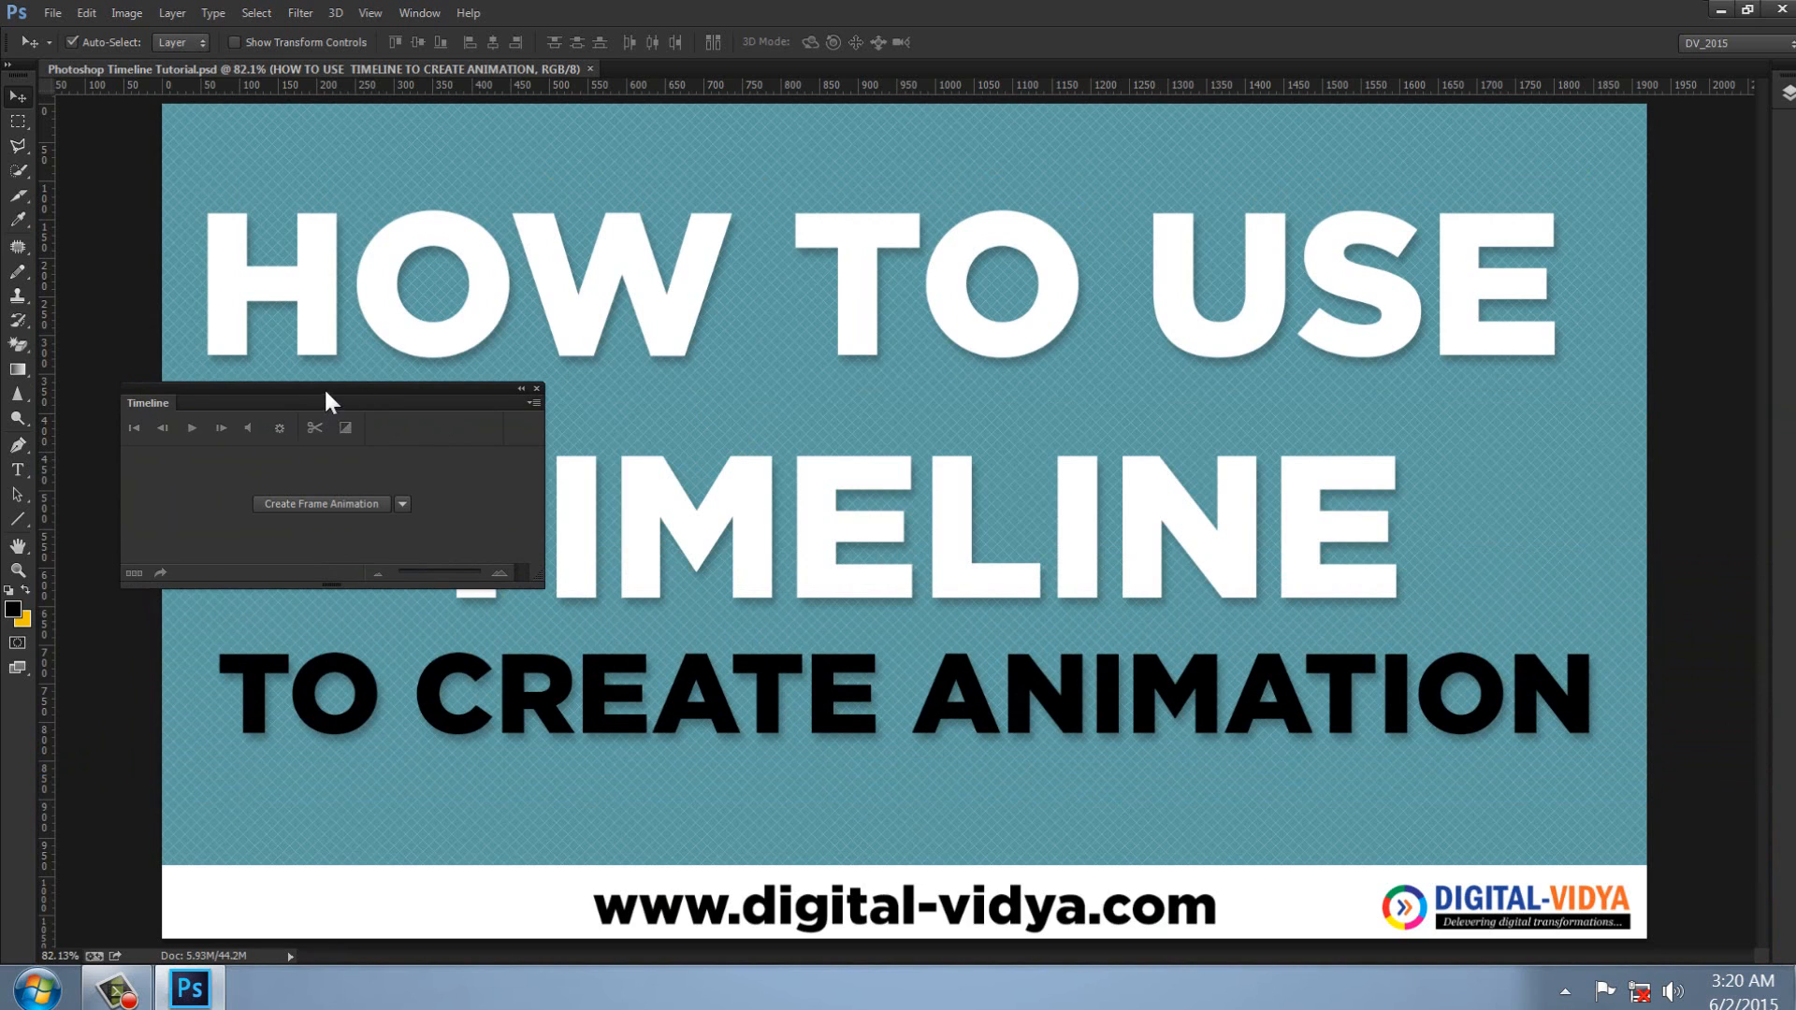
left_click_drag(326, 392, 529, 376)
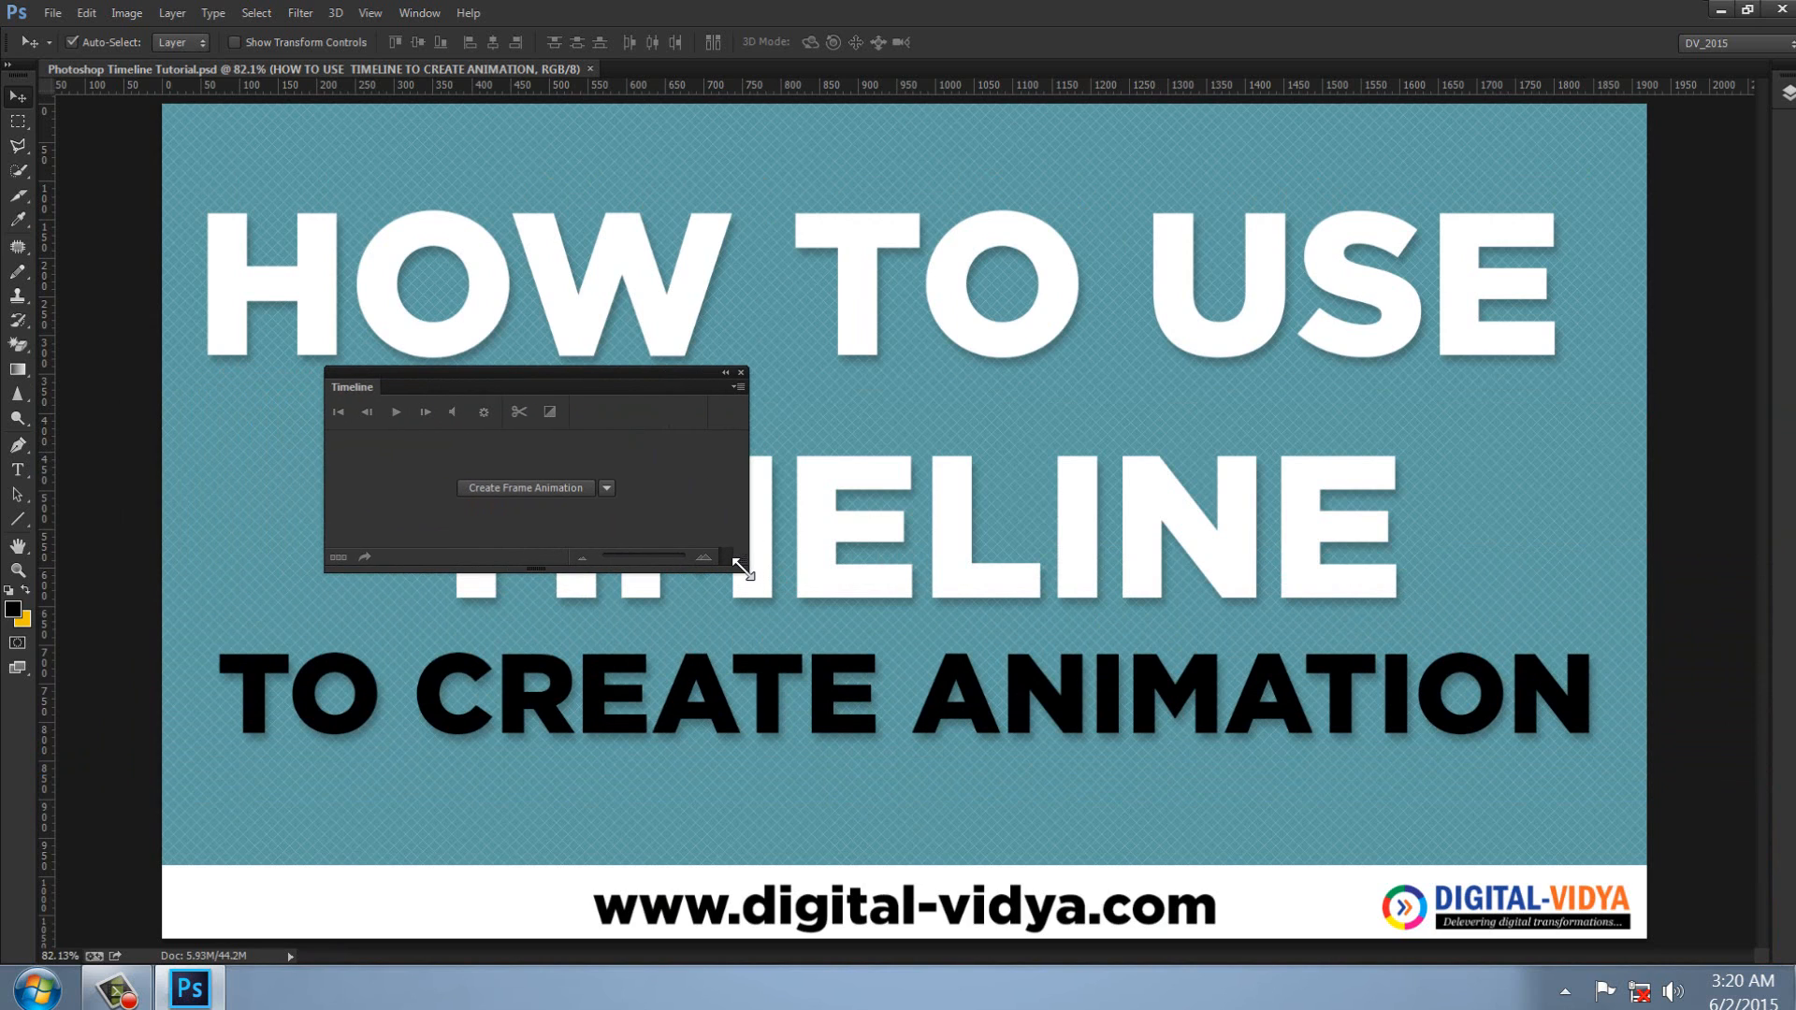
left_click_drag(740, 568, 1456, 546)
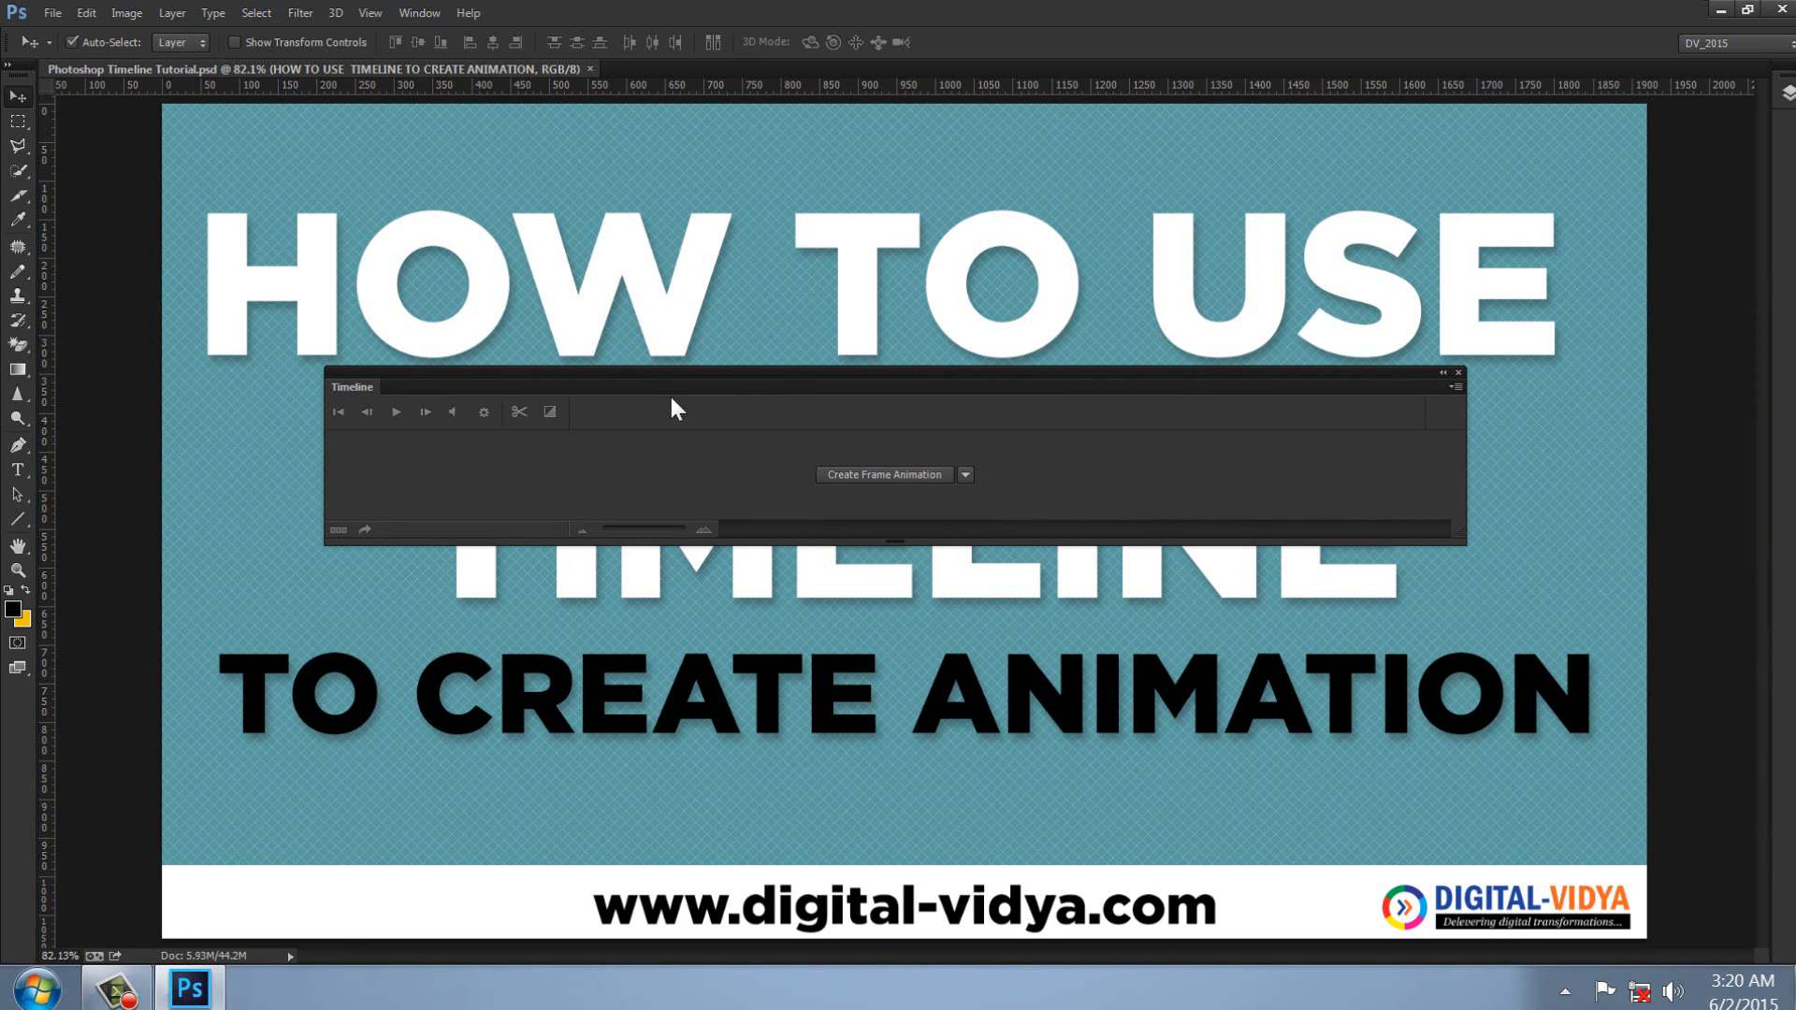
left_click_drag(595, 384, 600, 419)
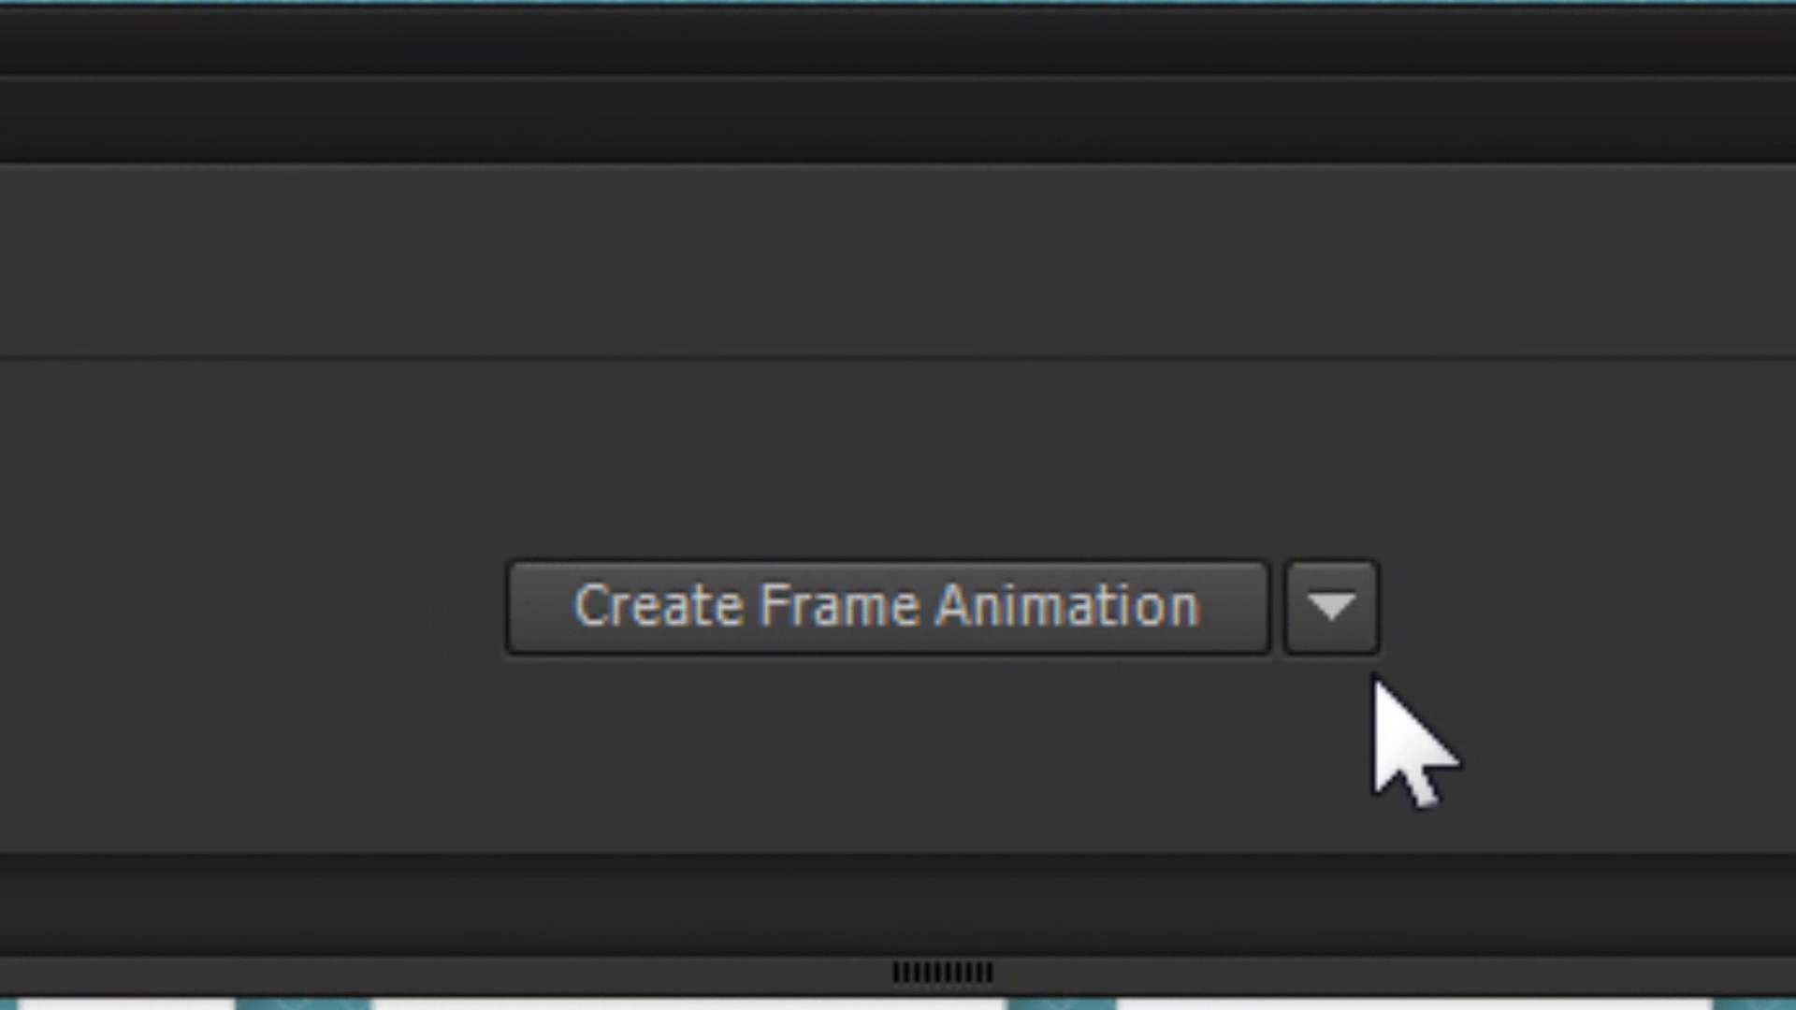
Review the timeline type choices and create a frame animation for the title artwork.
left_click(1332, 609)
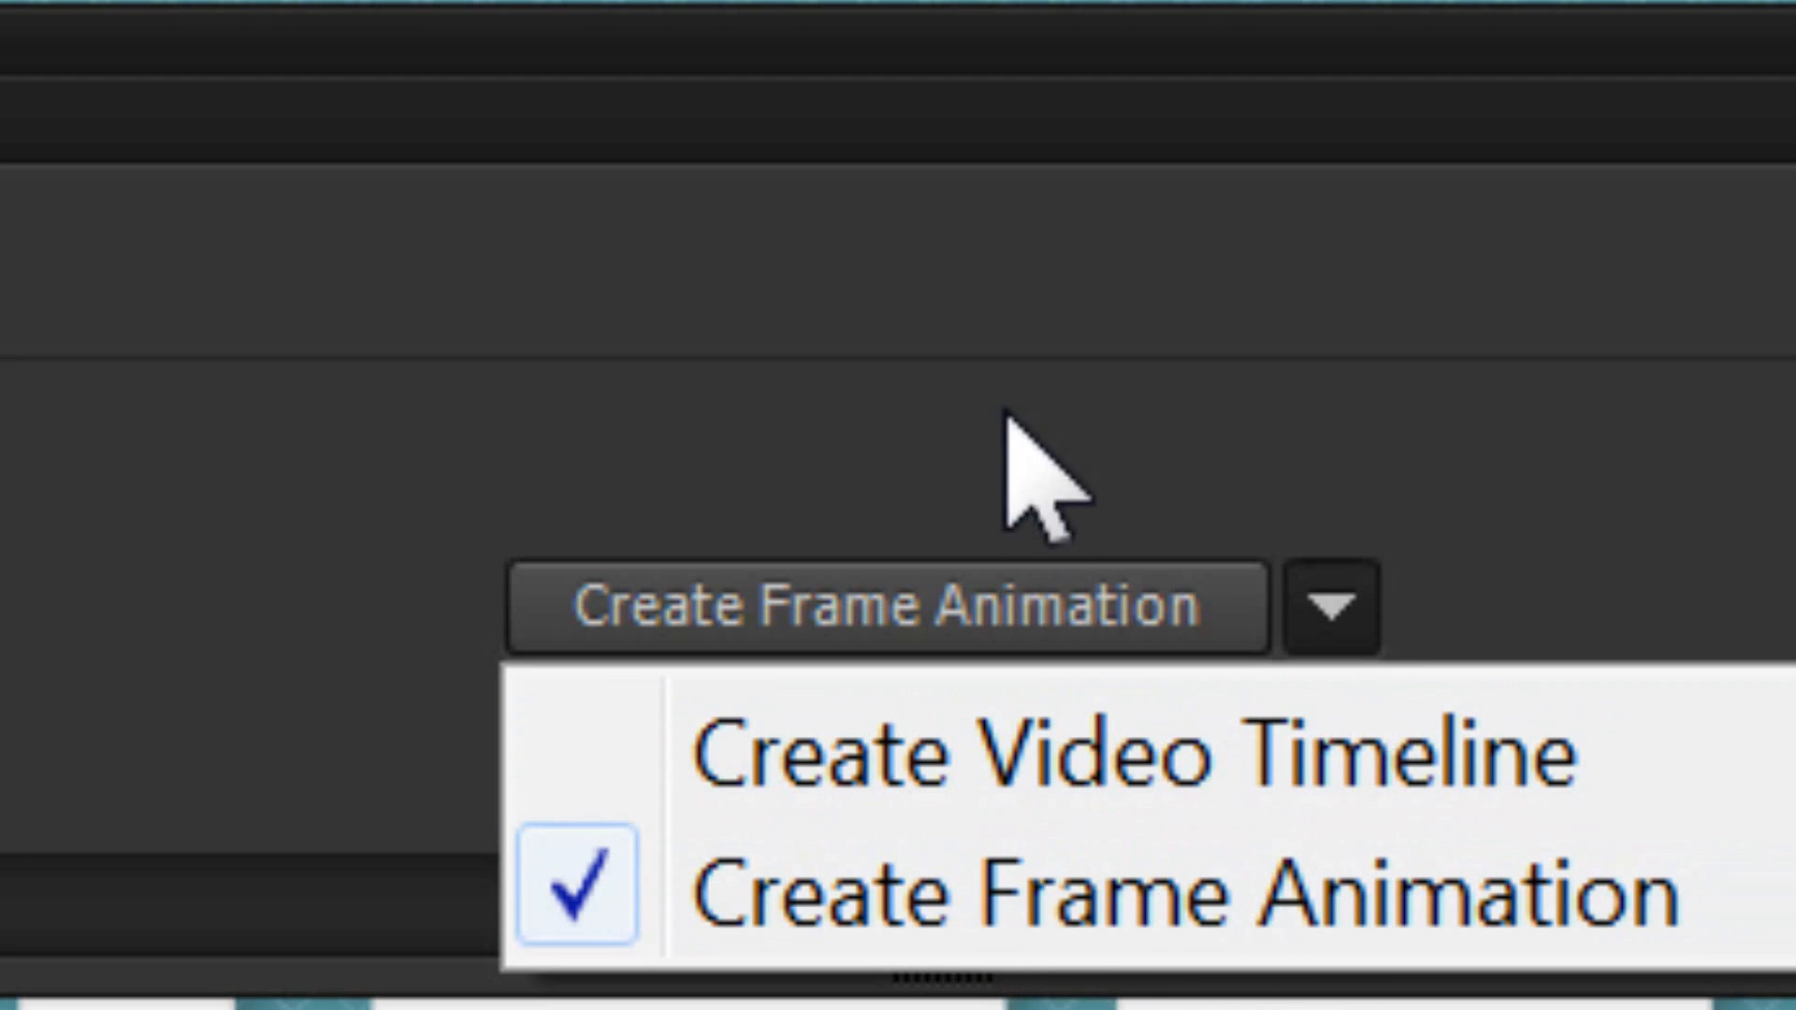
left_click(904, 70)
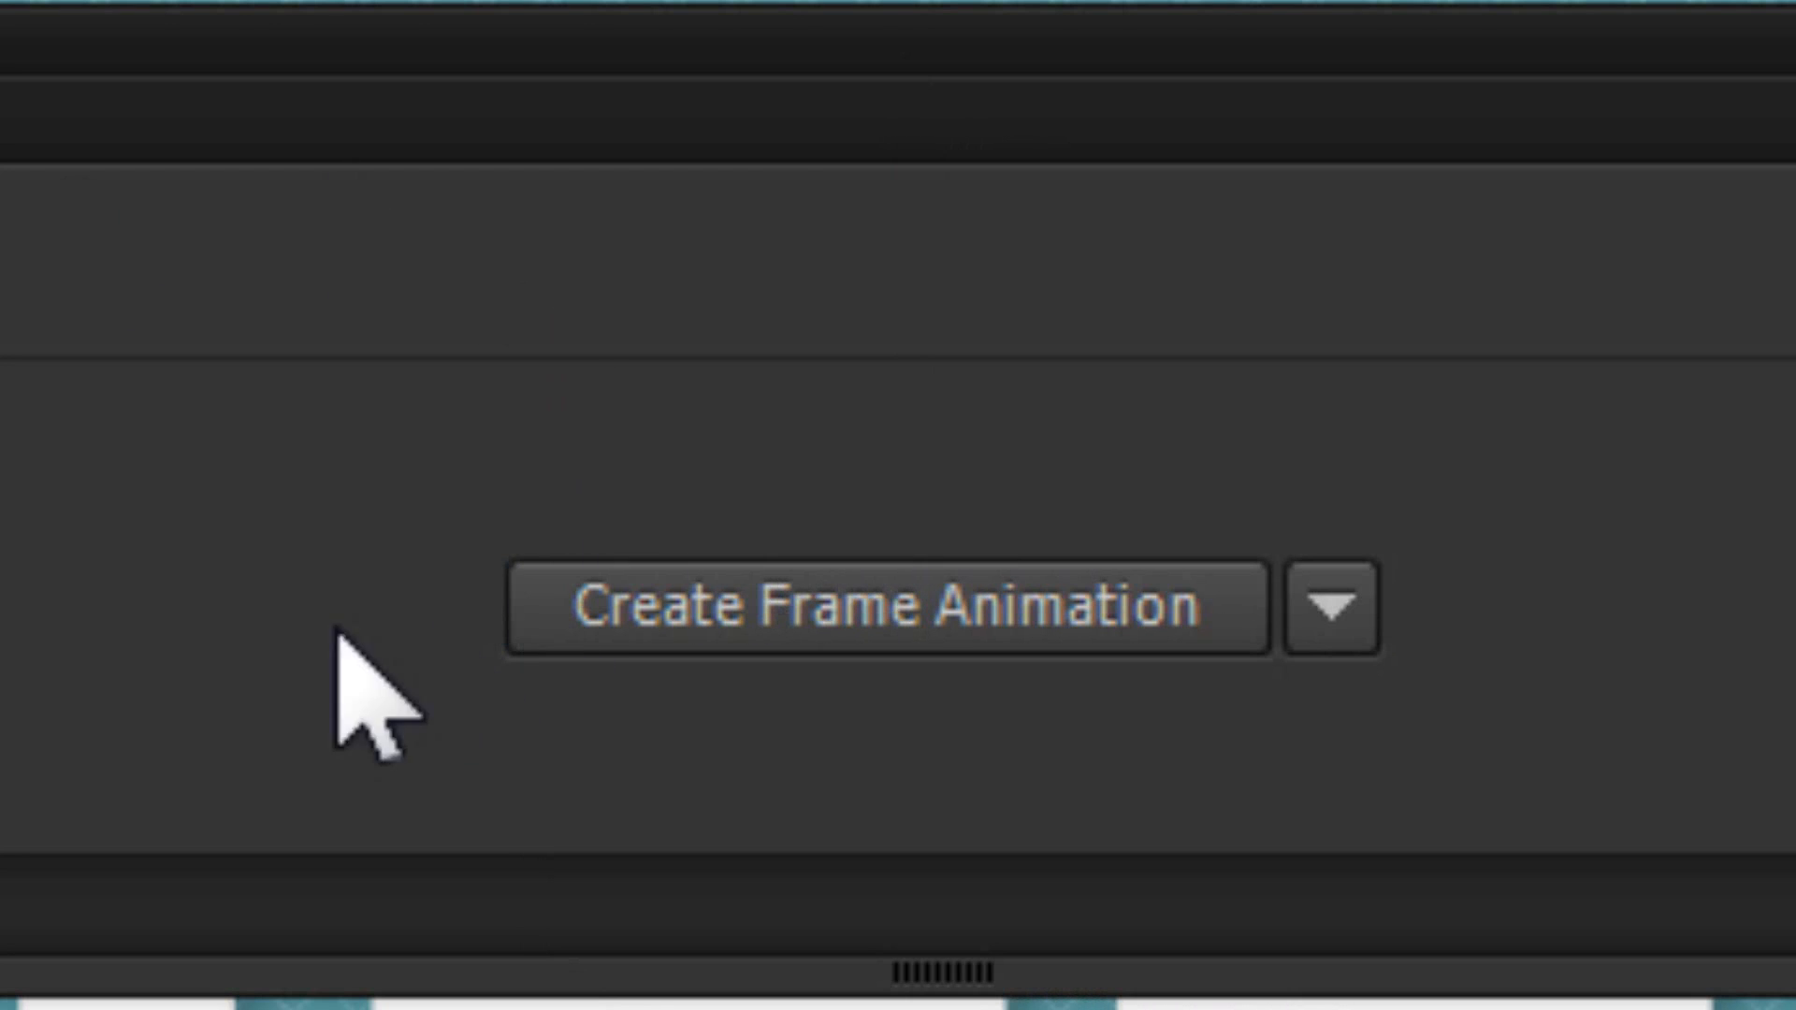
left_click(821, 608)
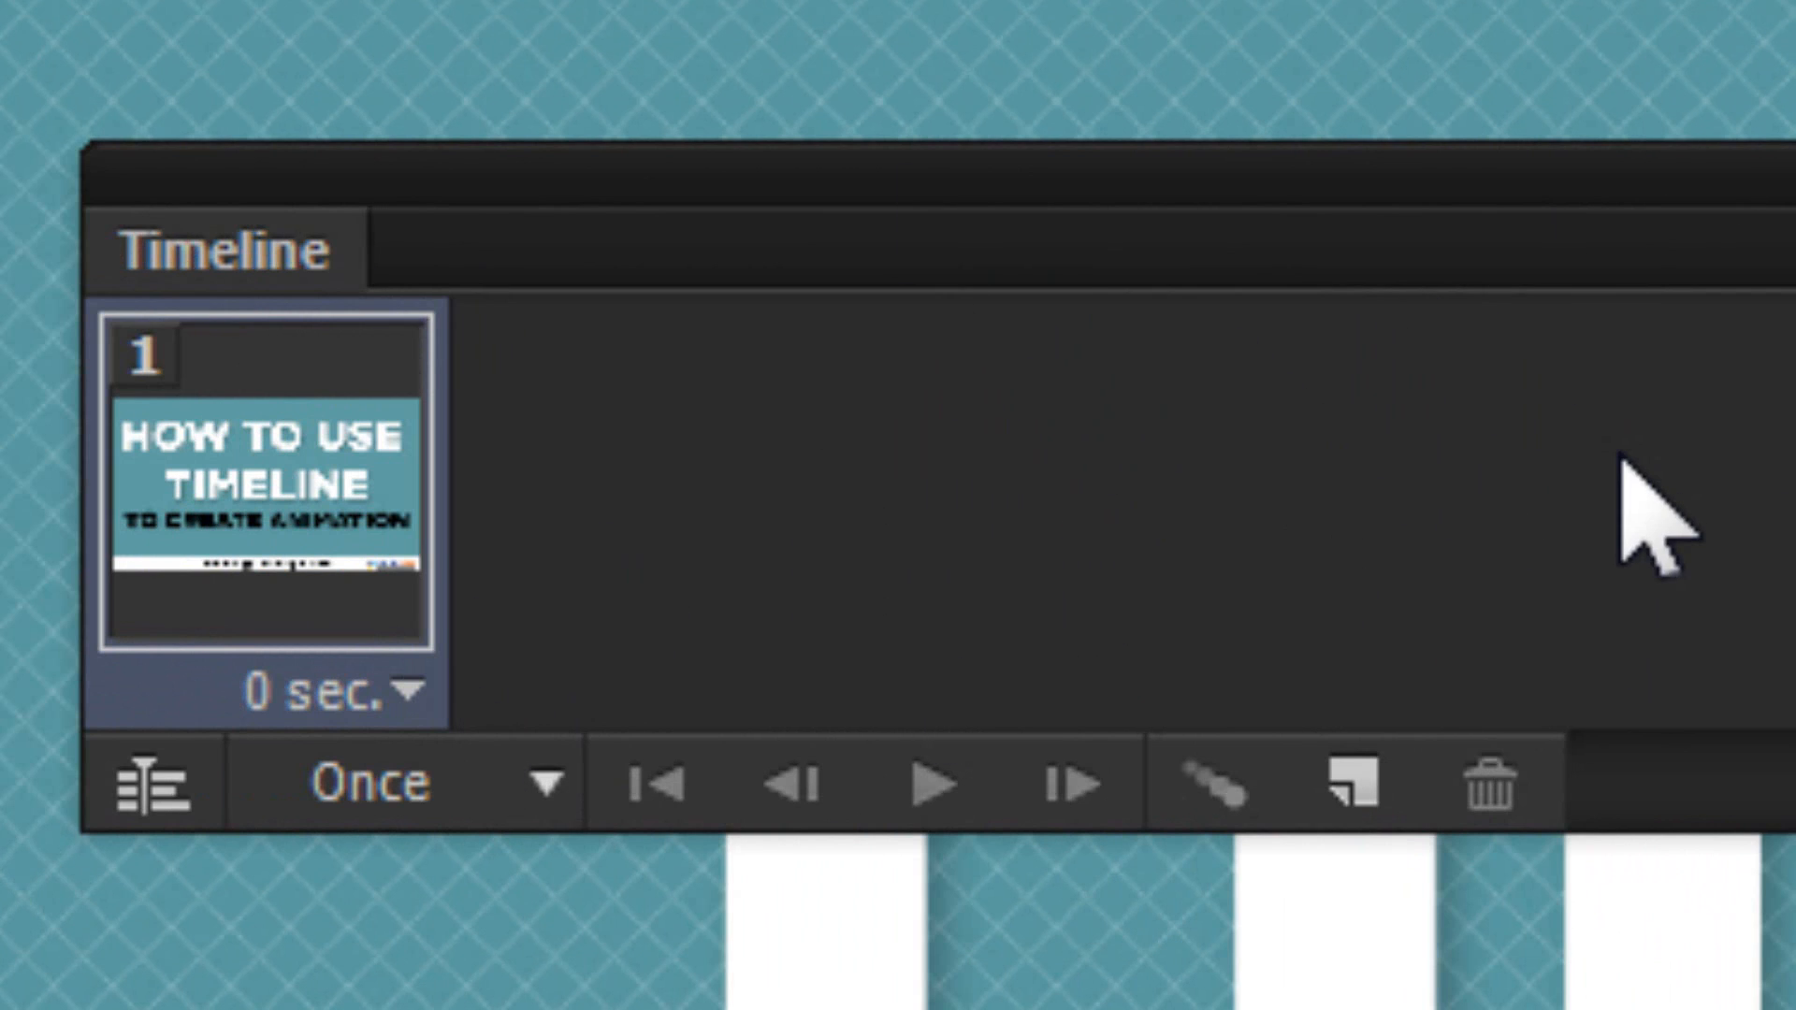
Convert the frame animation to a video timeline and back to frame animation, twice, to compare both modes.
left_click(150, 790)
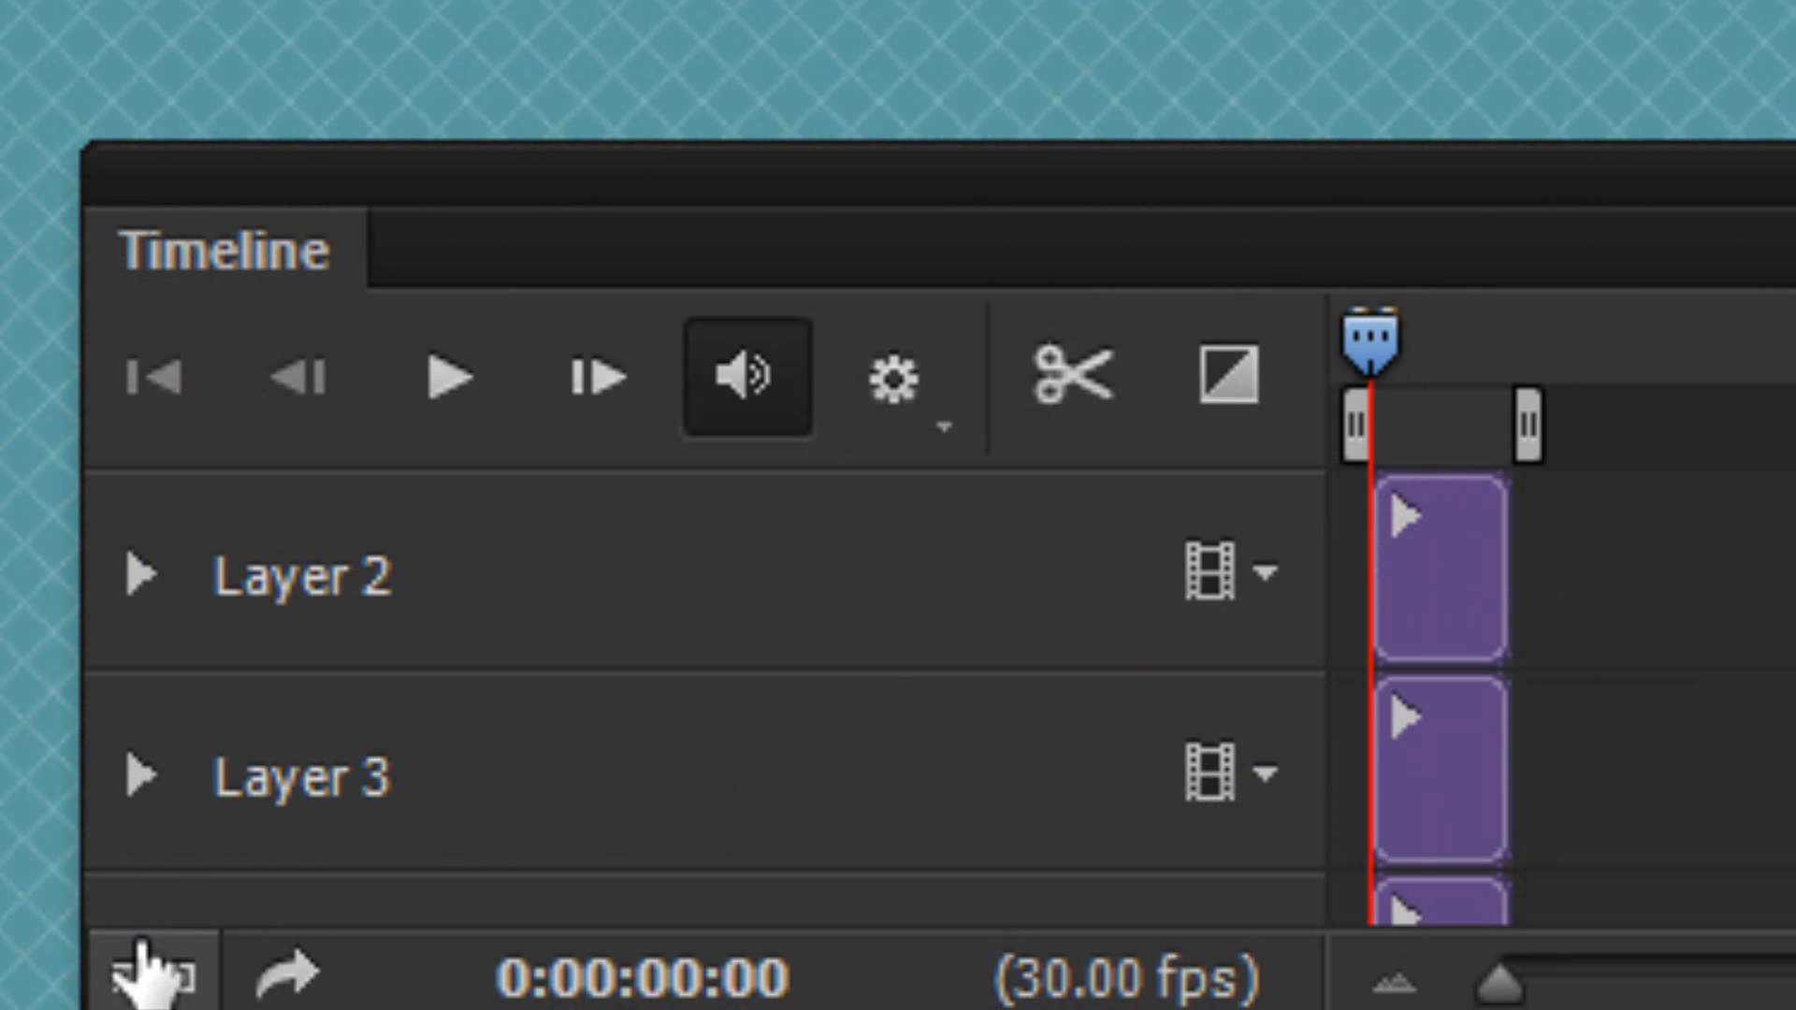
left_click(150, 975)
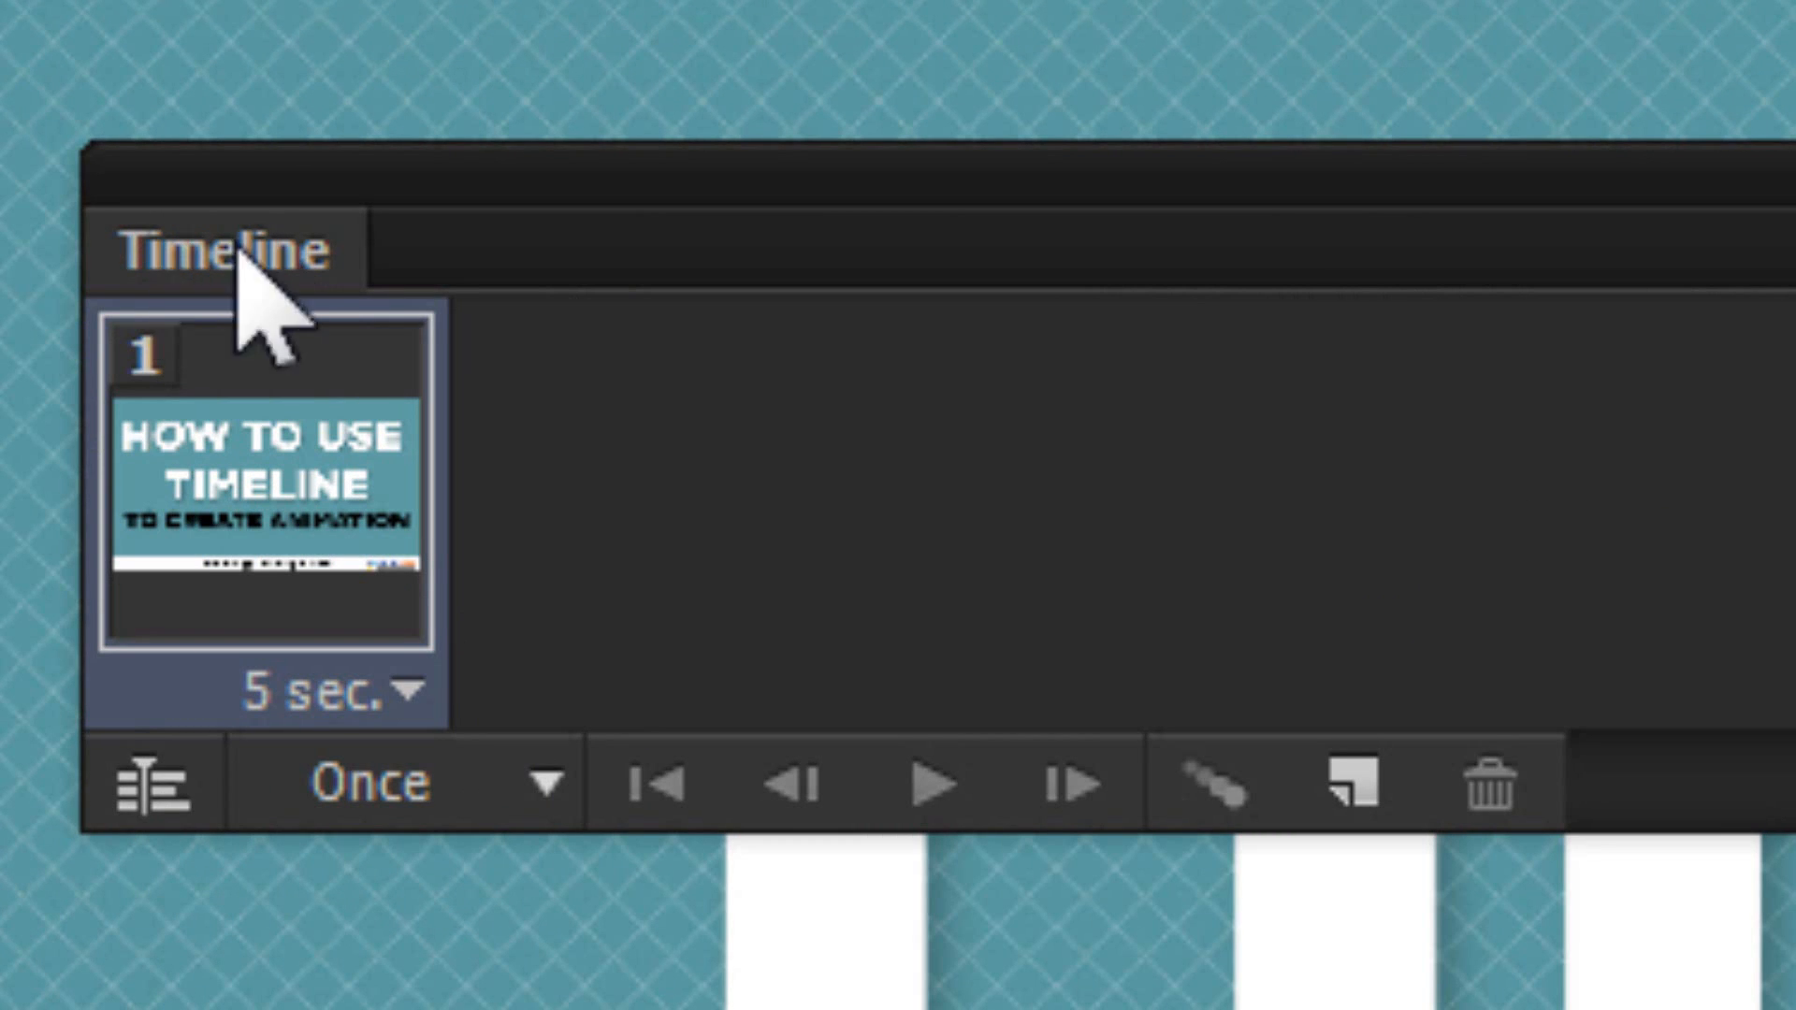
left_click(141, 791)
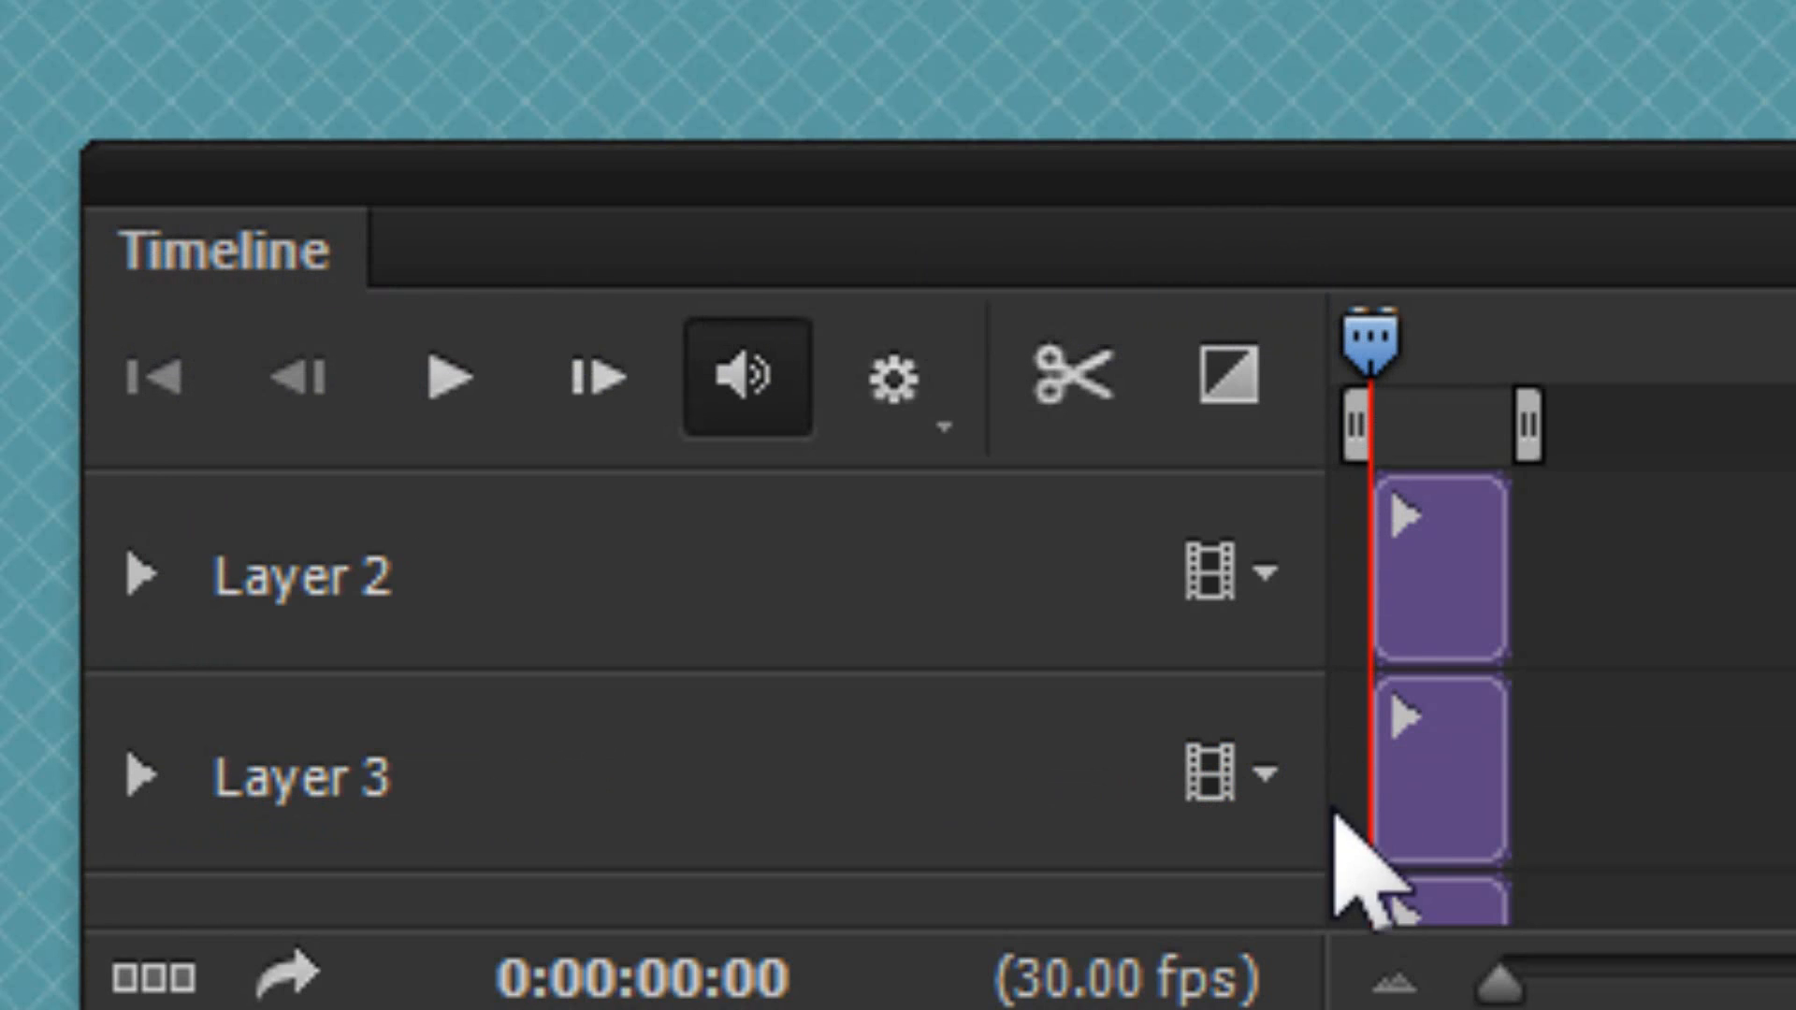
left_click(155, 980)
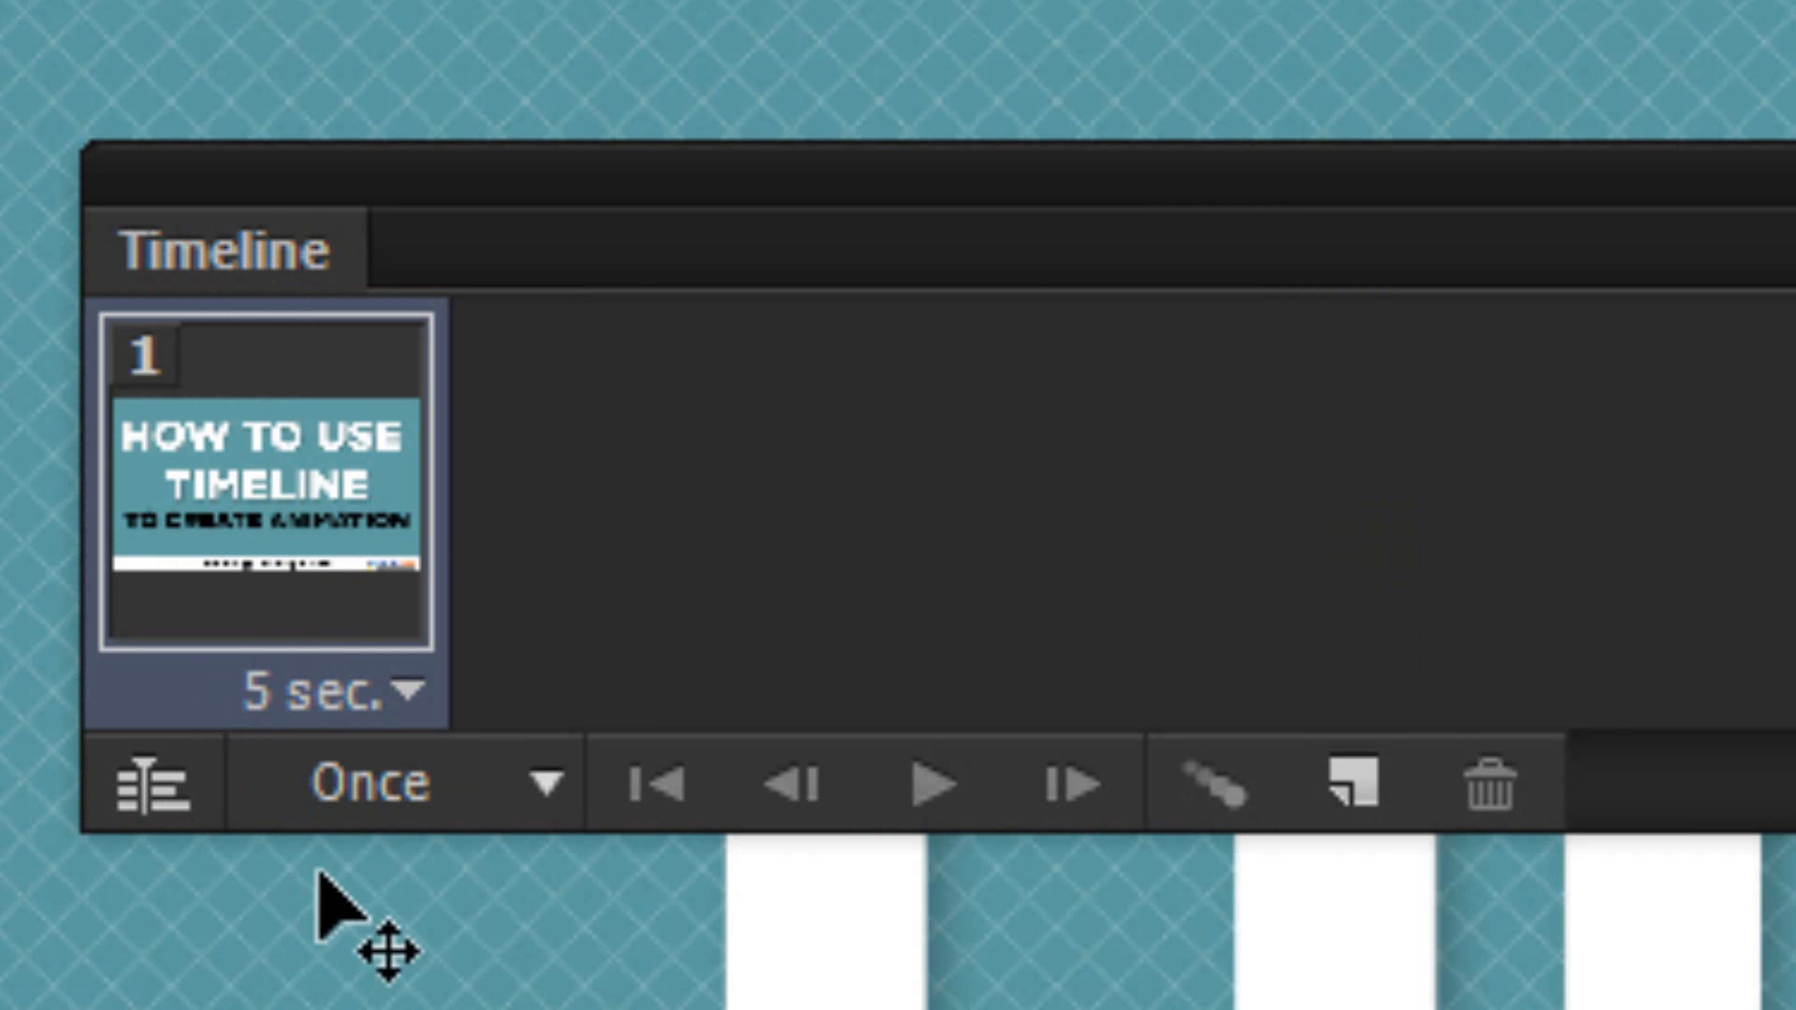
Examine the looping options and the custom loop count dialog, then view the video timeline and return to frame animation.
left_click(515, 784)
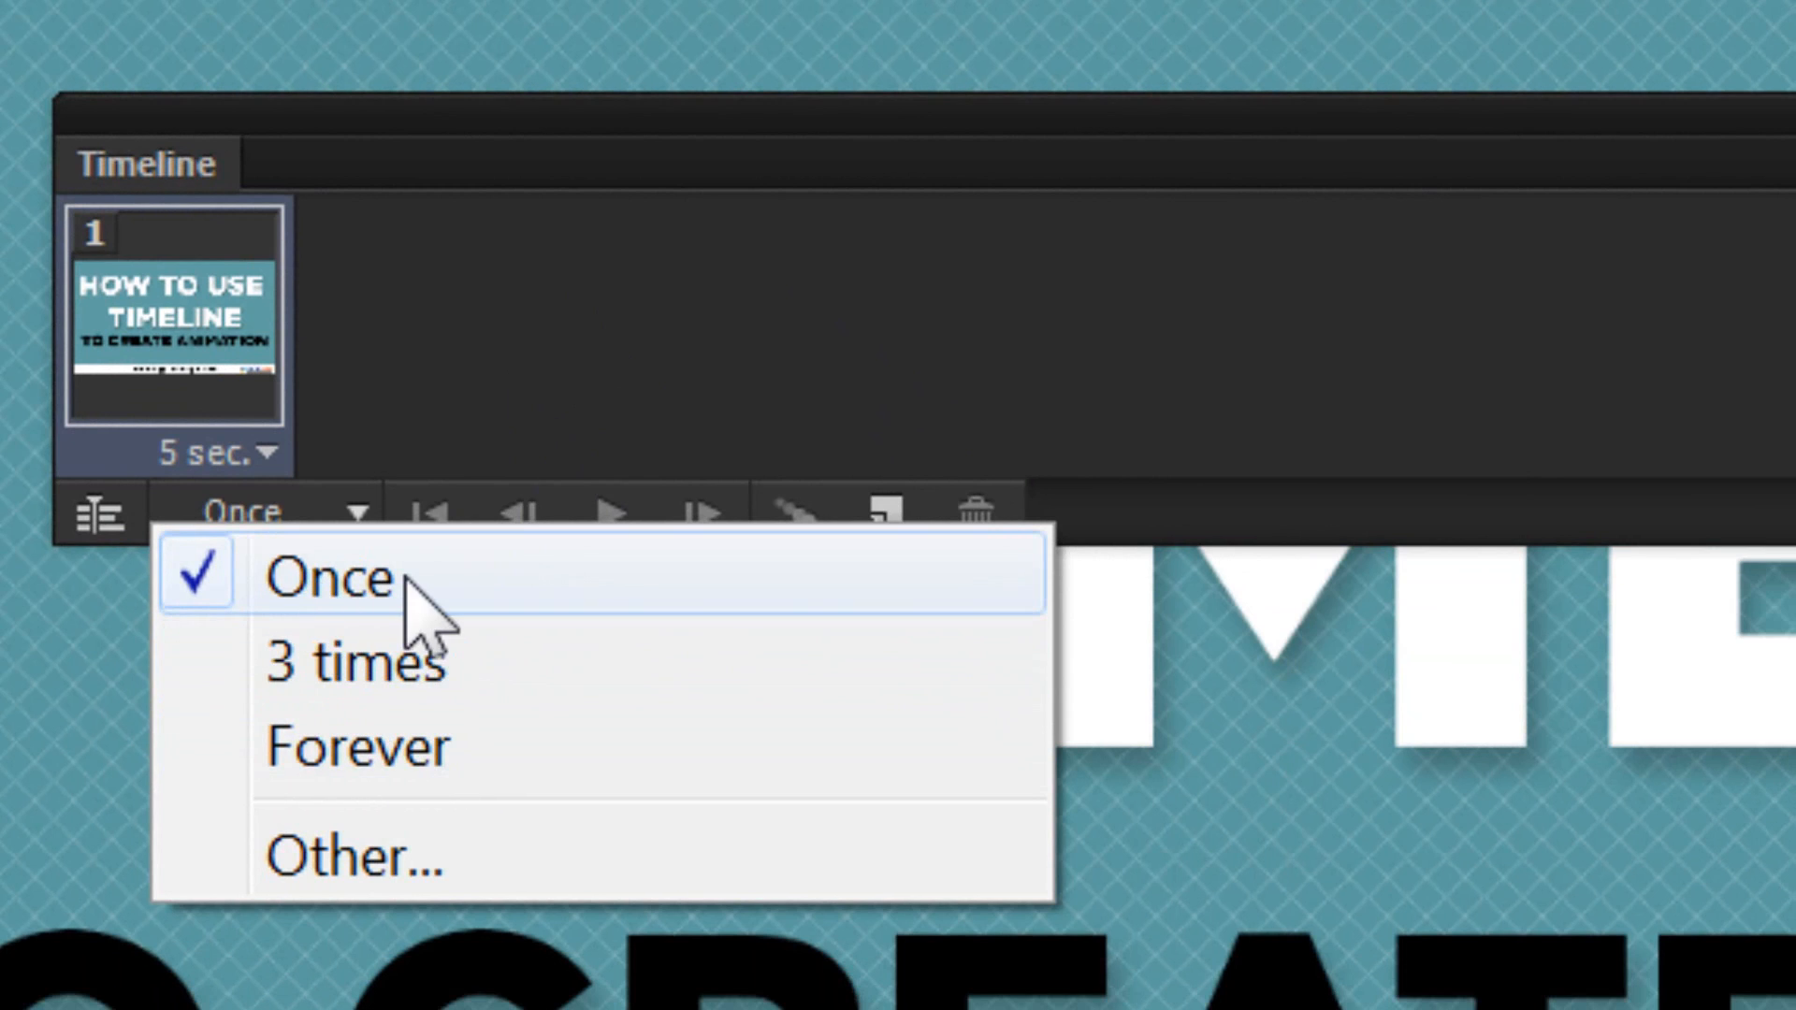
left_click(360, 863)
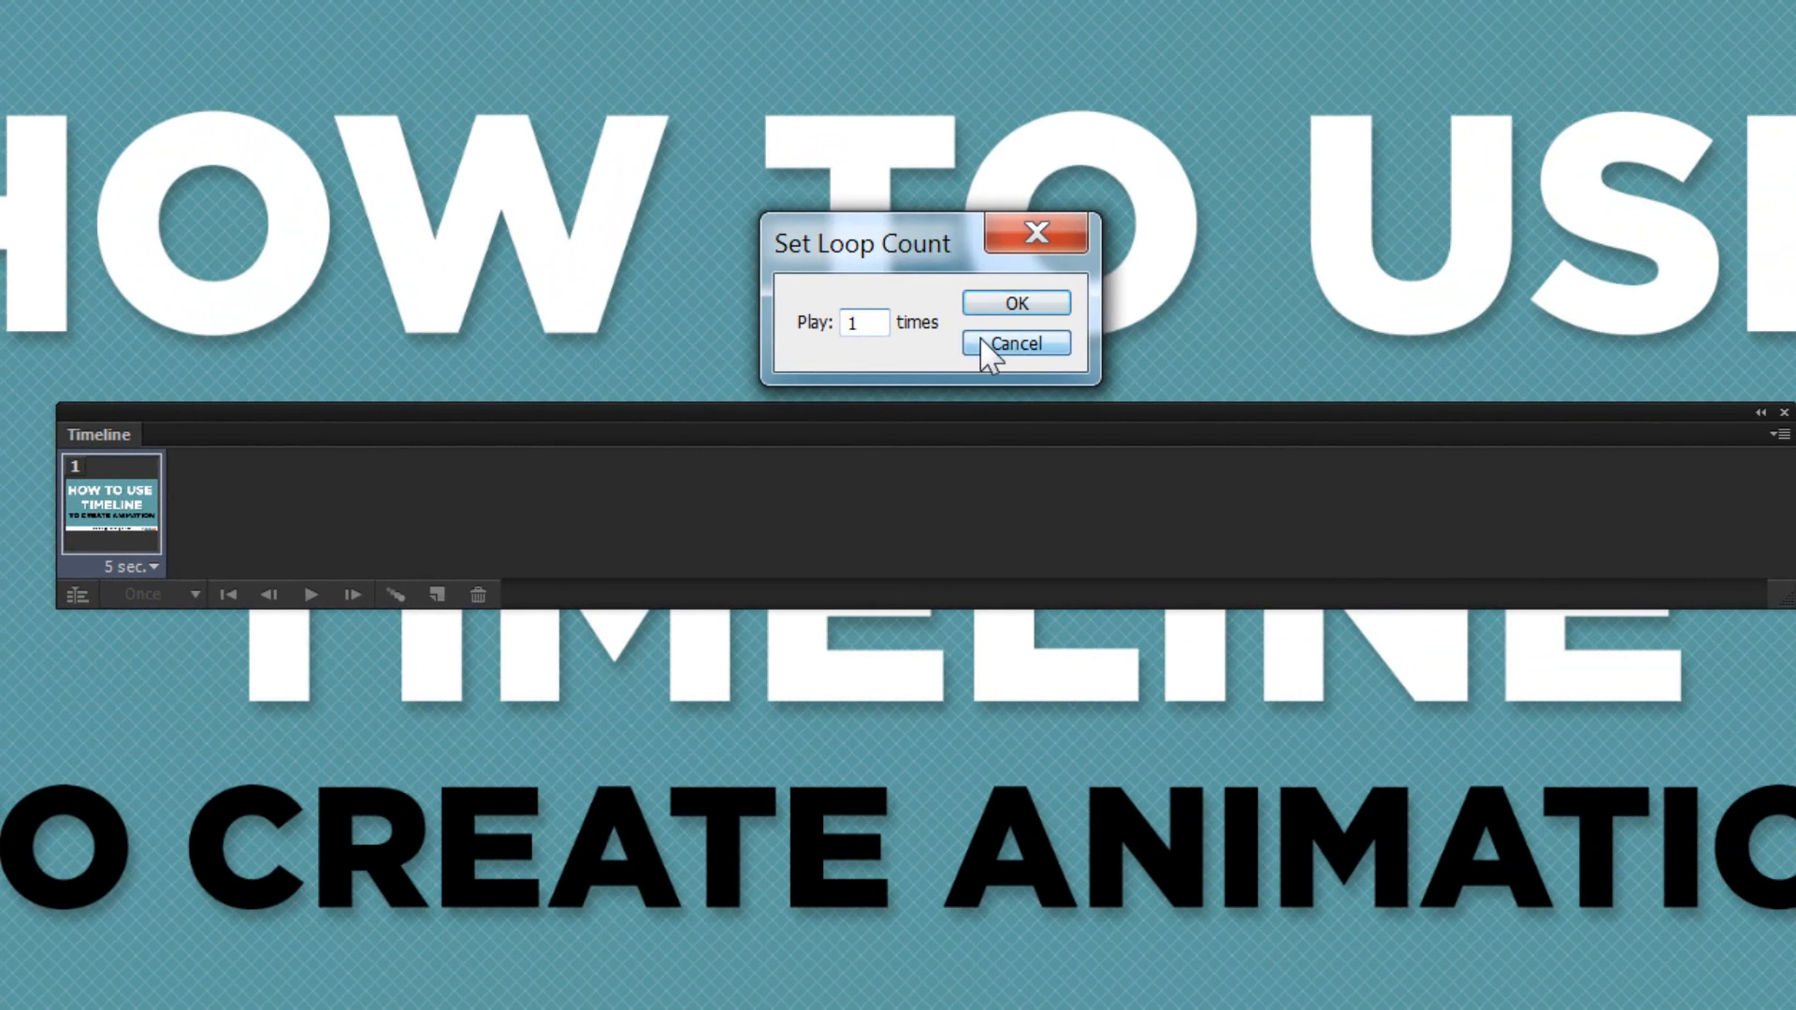
left_click(1759, 78)
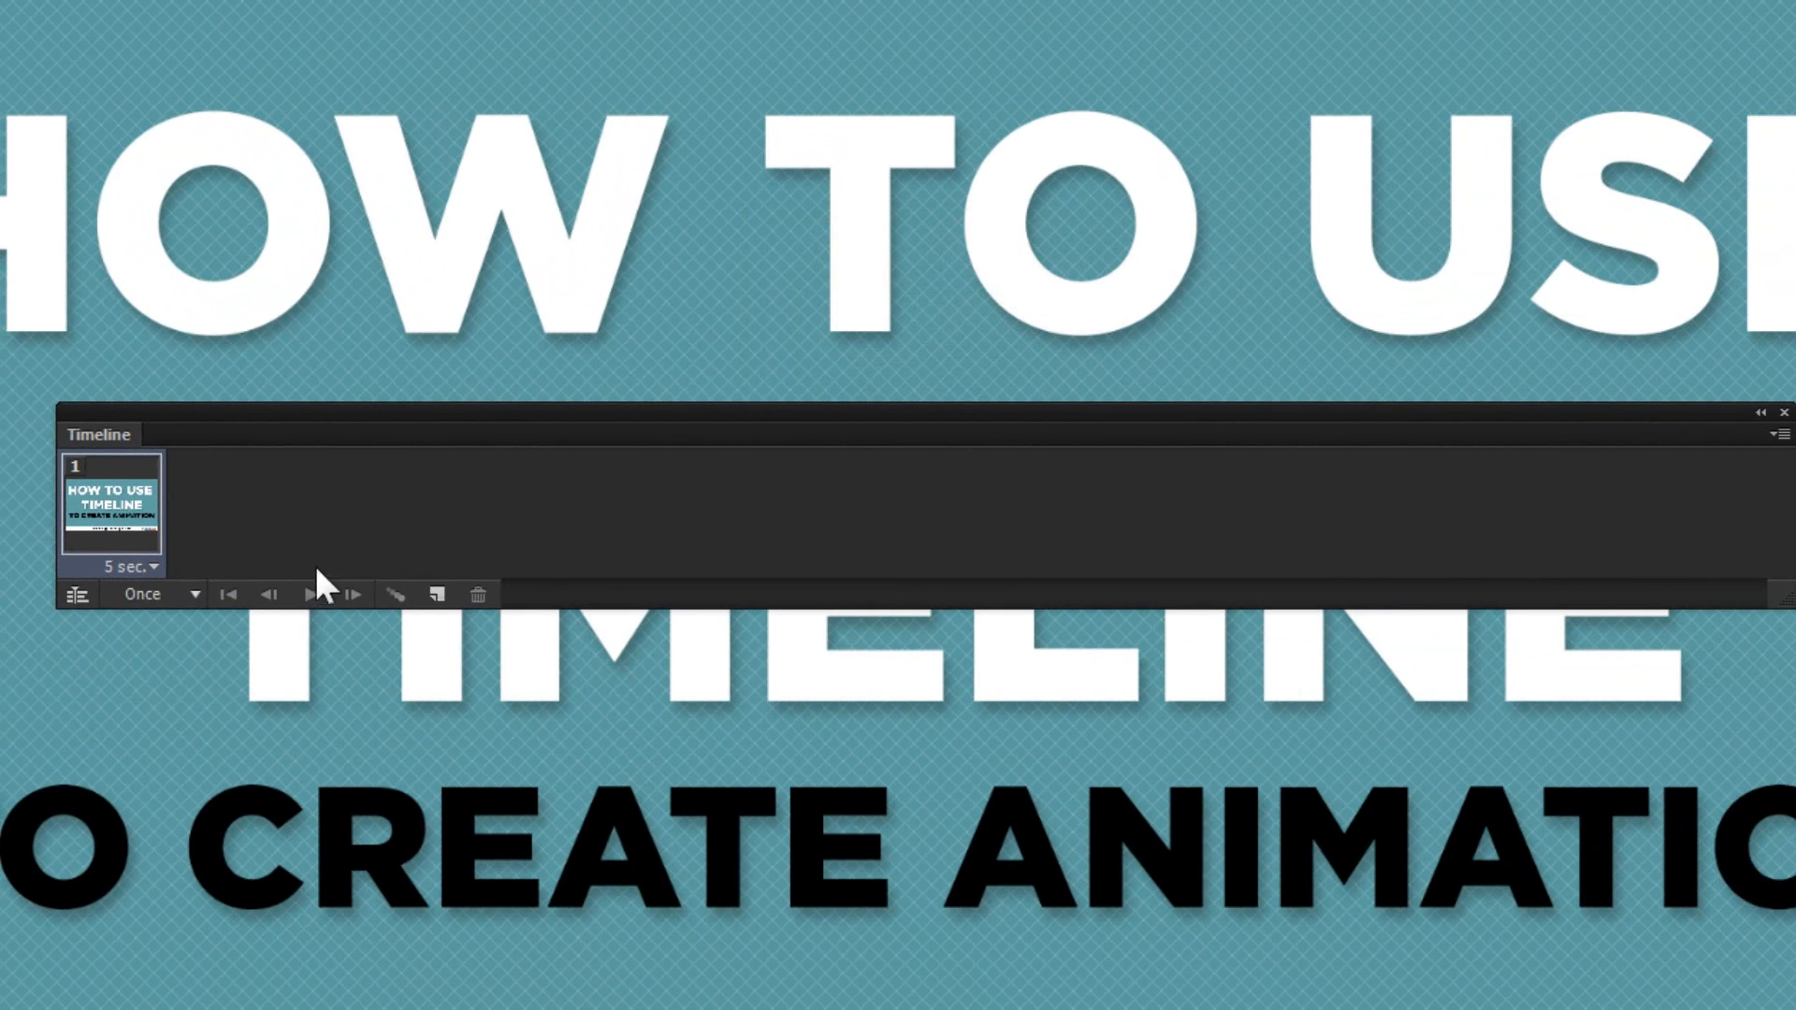
left_click(72, 599)
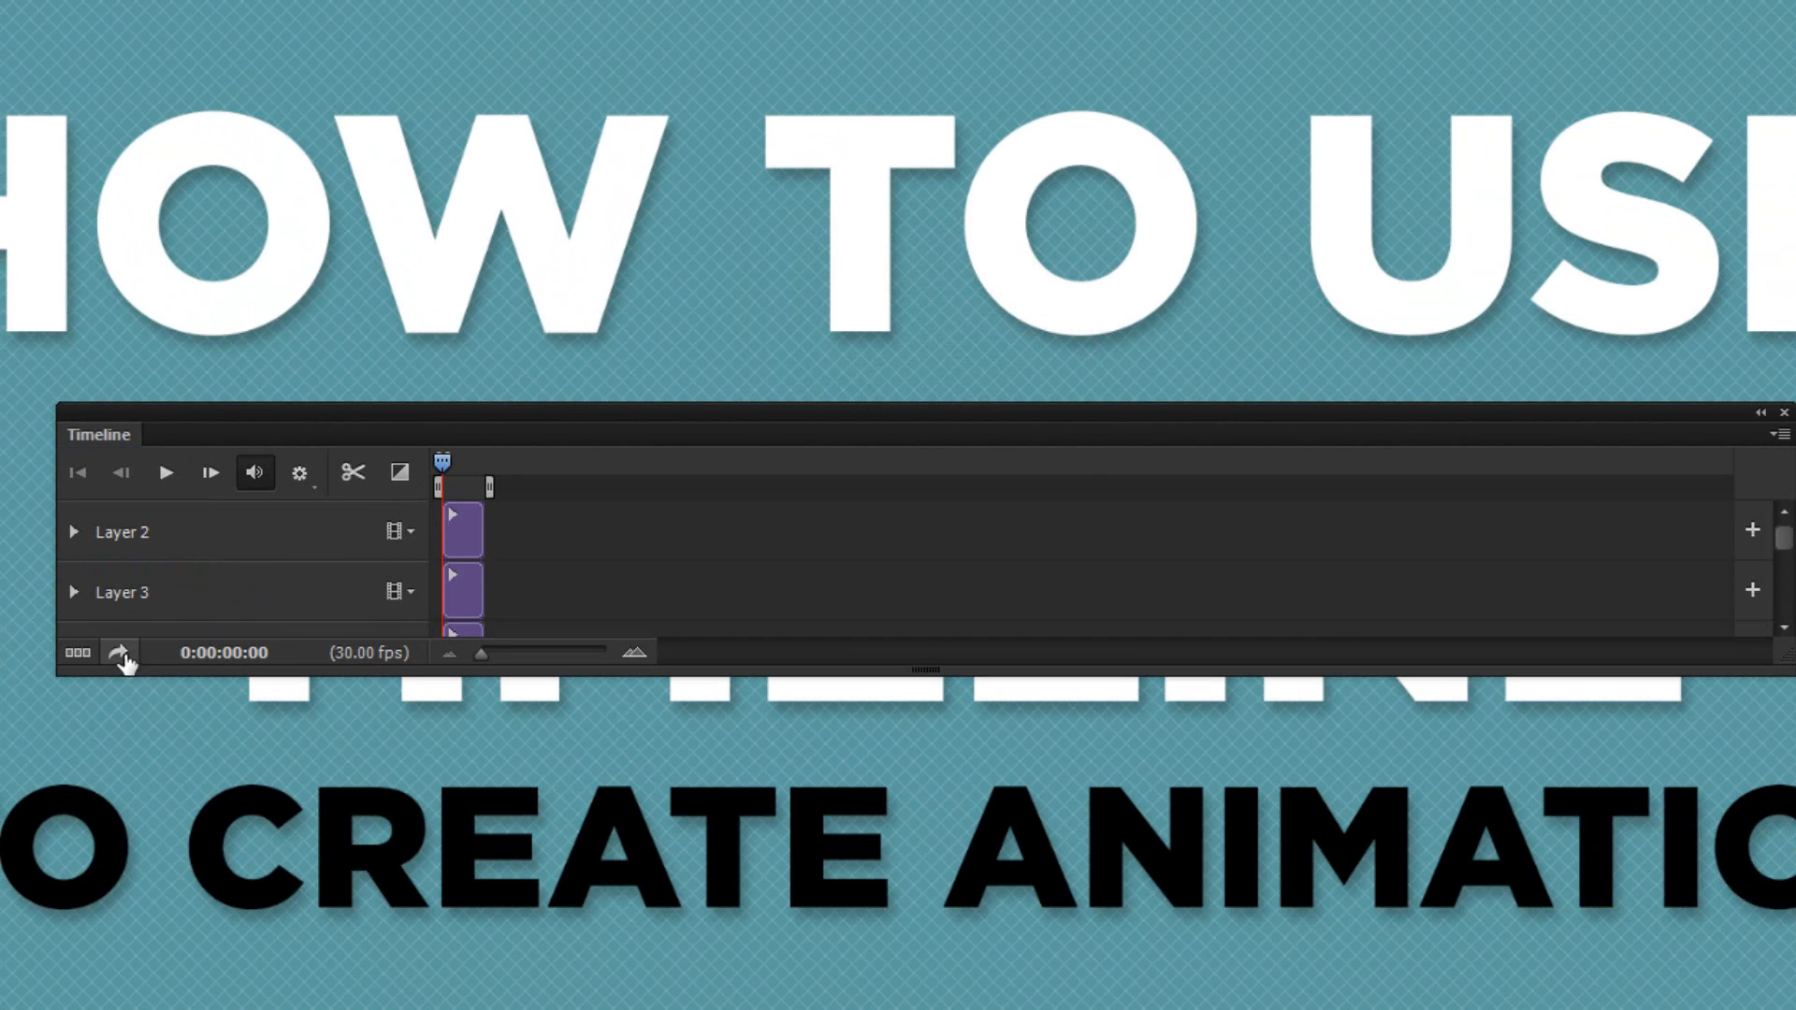
left_click(81, 653)
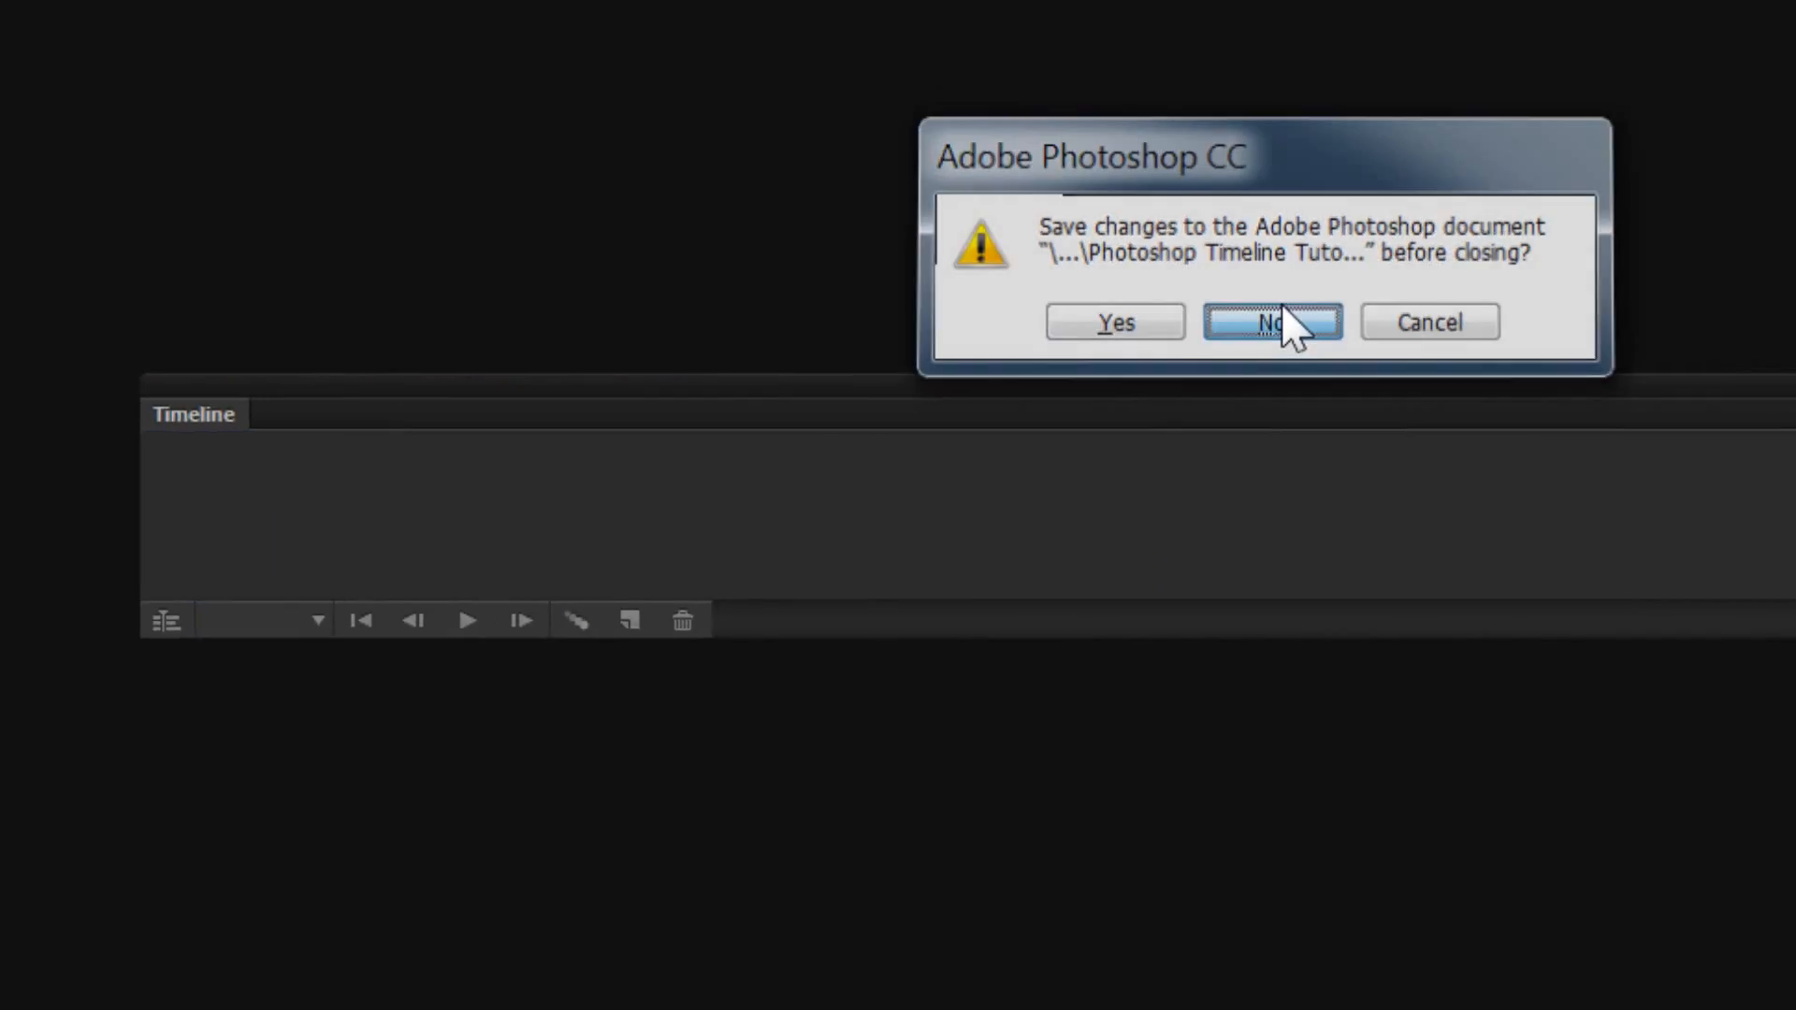
Close the title document without saving and create a new 700 x 400 pixel document with a white background.
left_click(1279, 322)
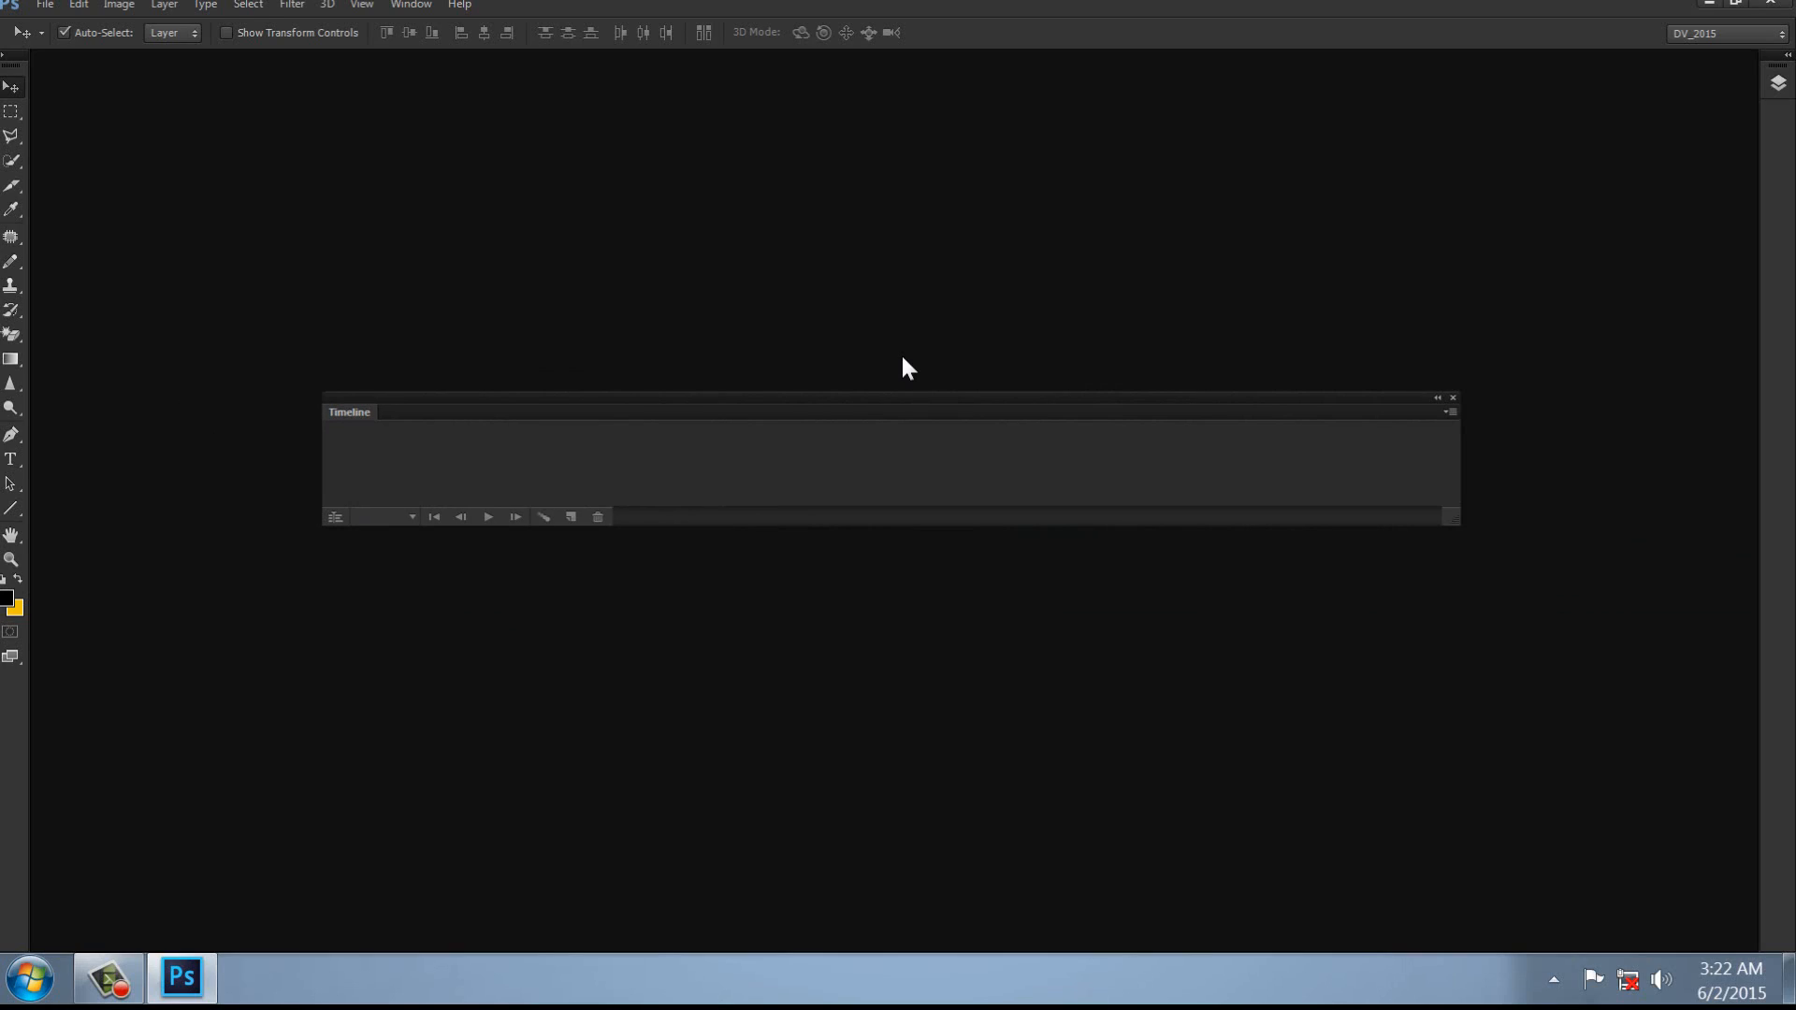
key("ctrl+n")
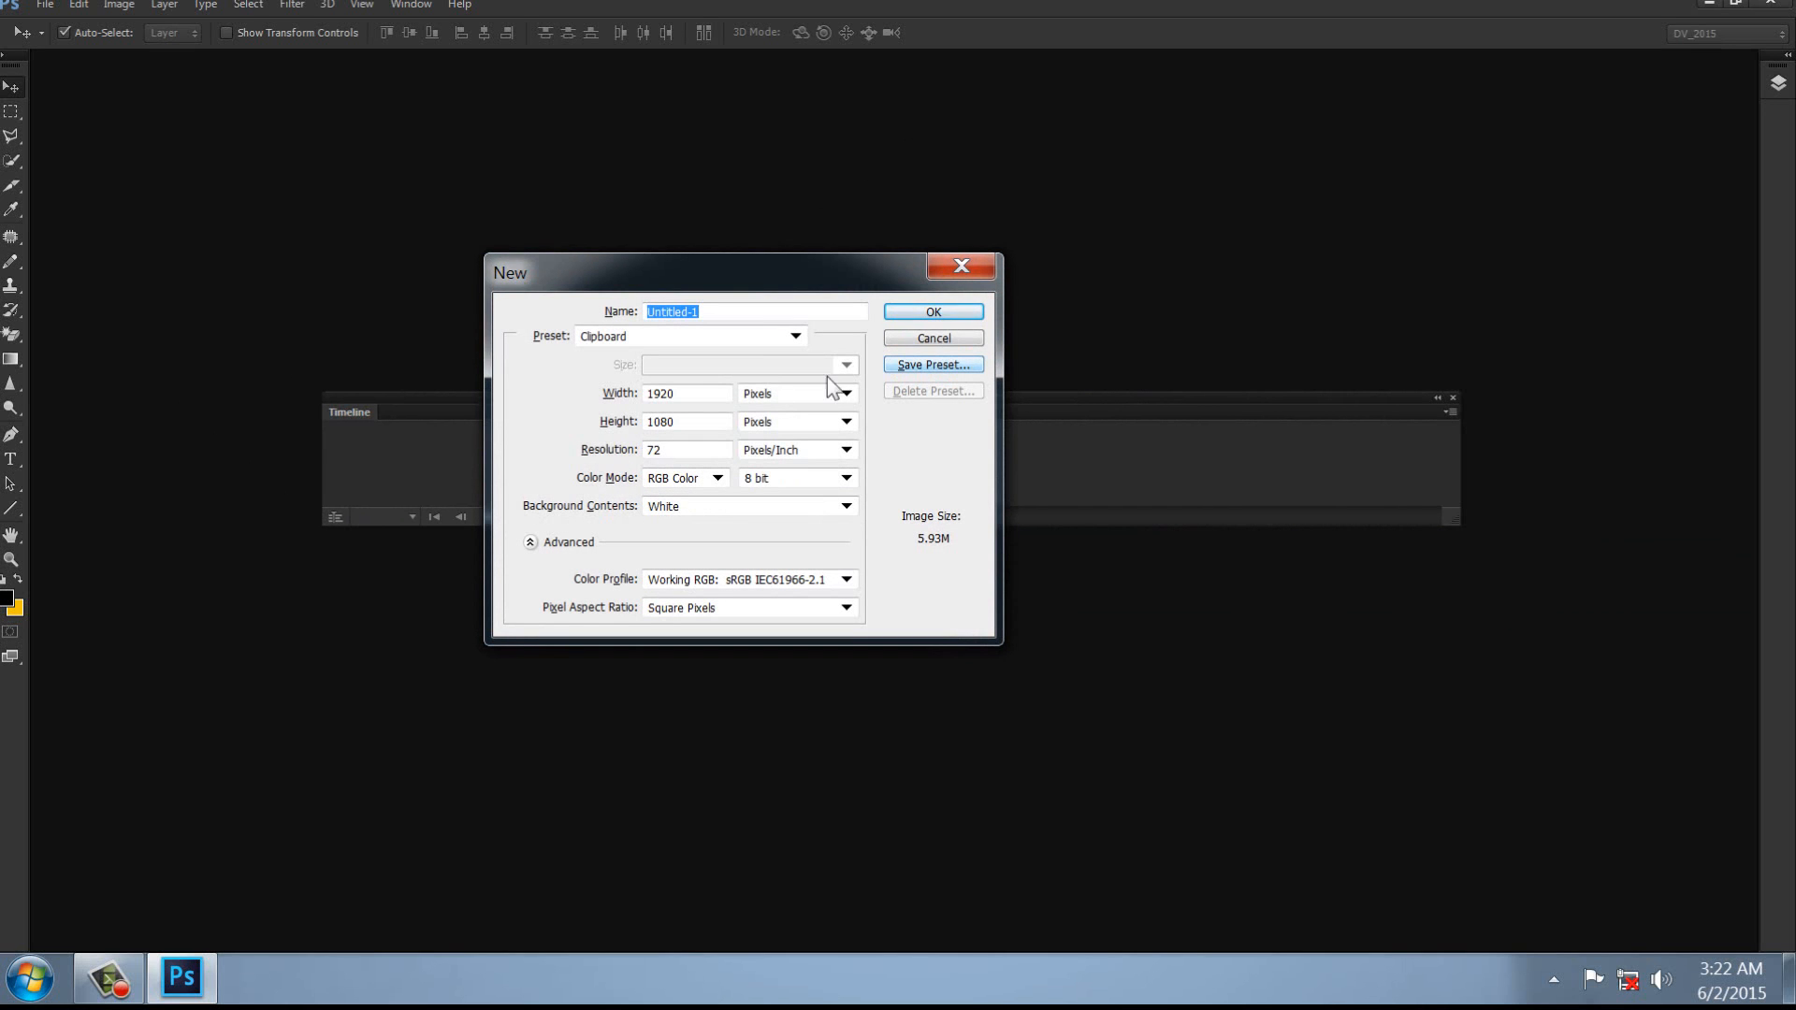
double_click(689, 393)
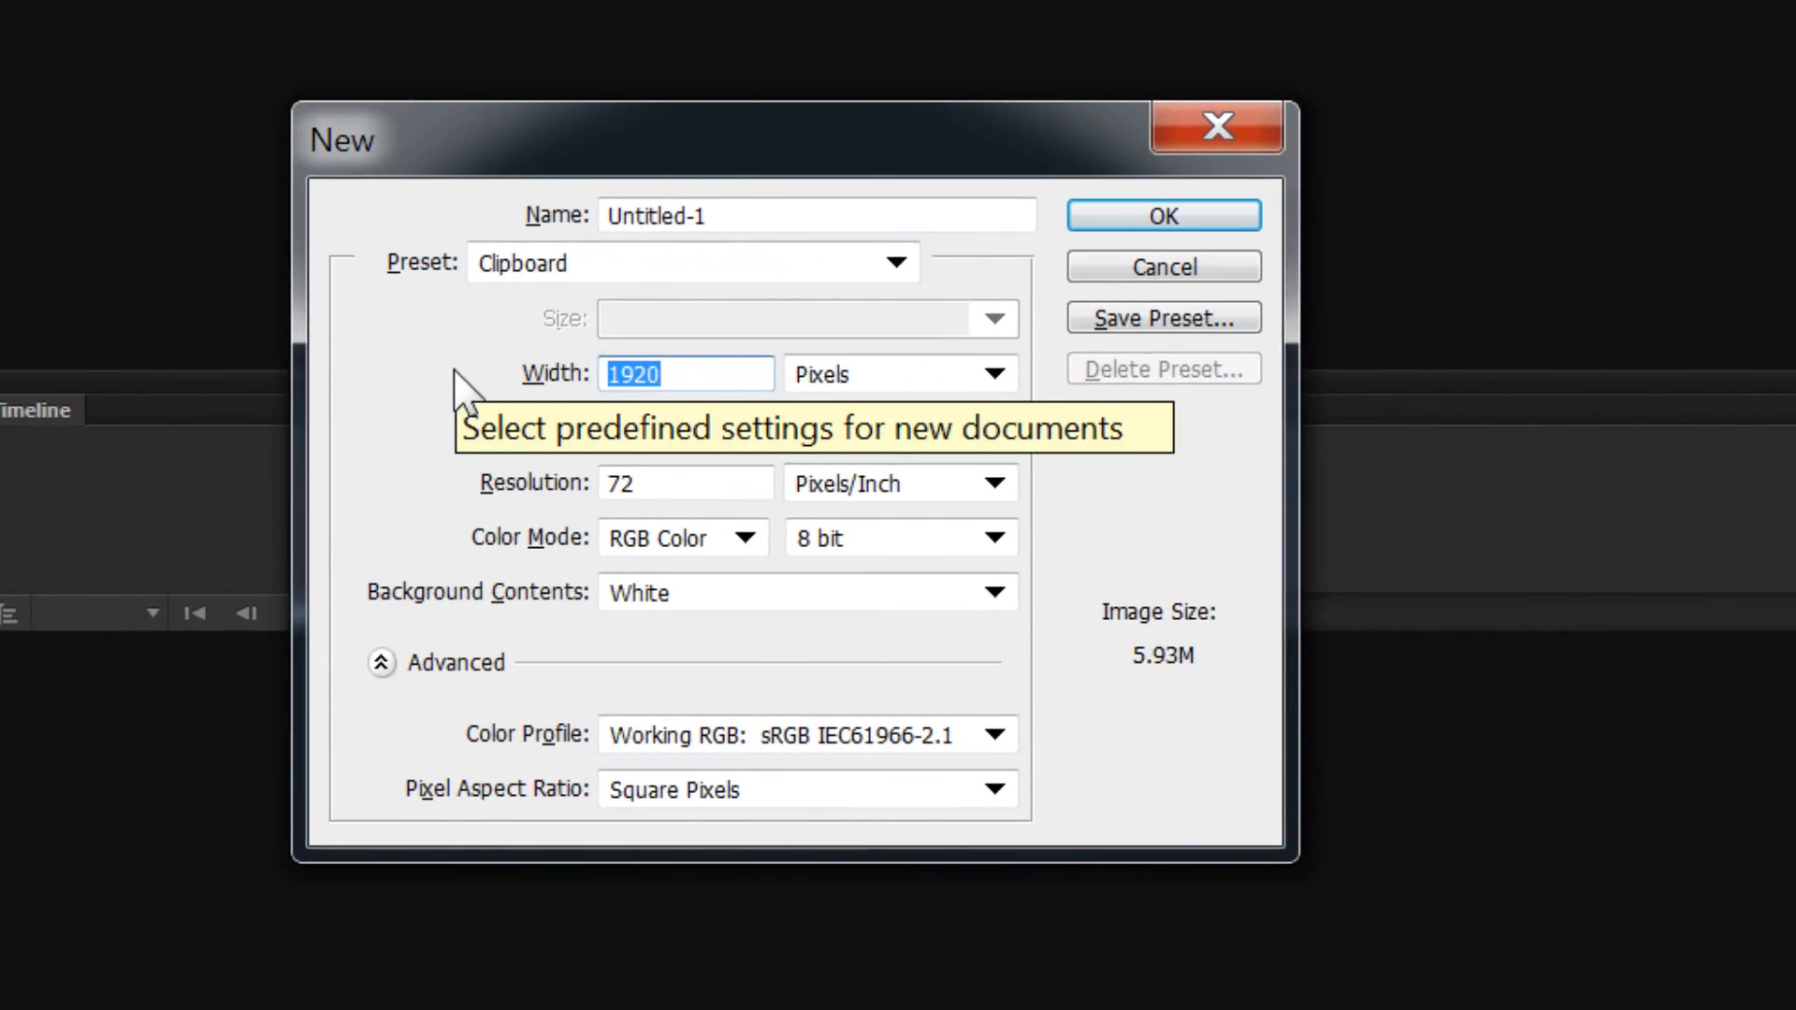
type("600")
key("Tab")
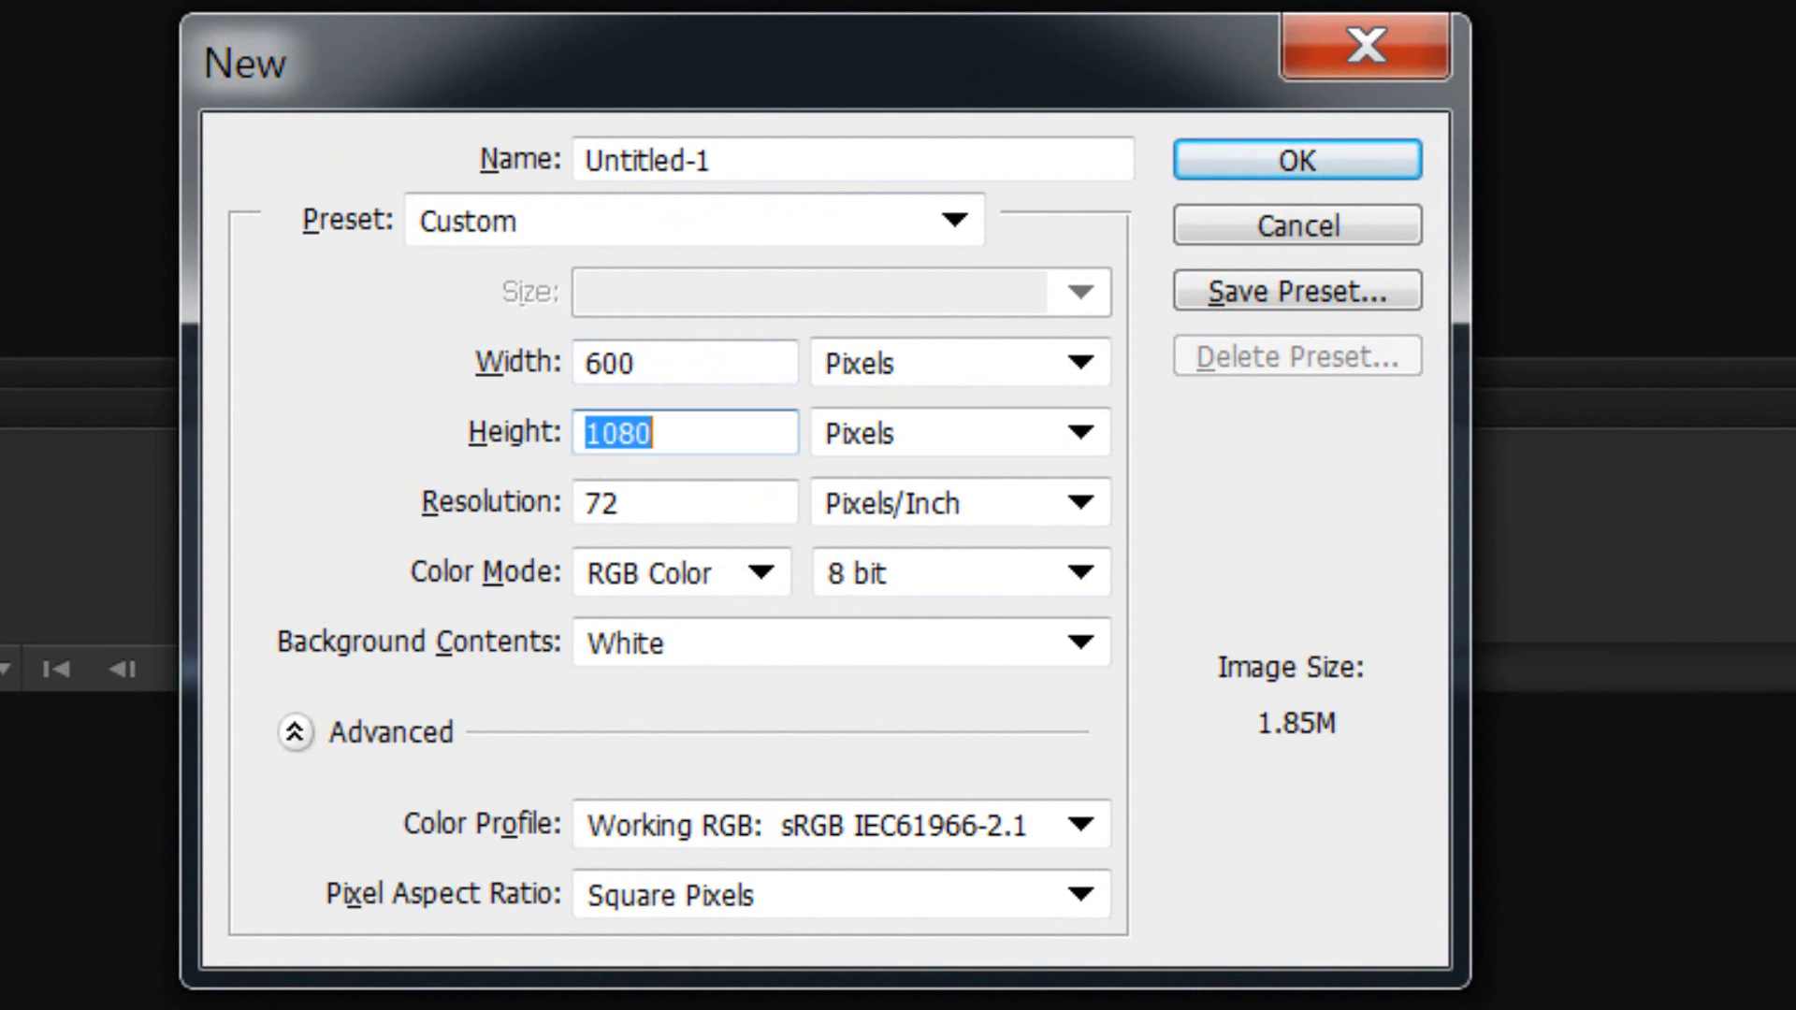
type("400")
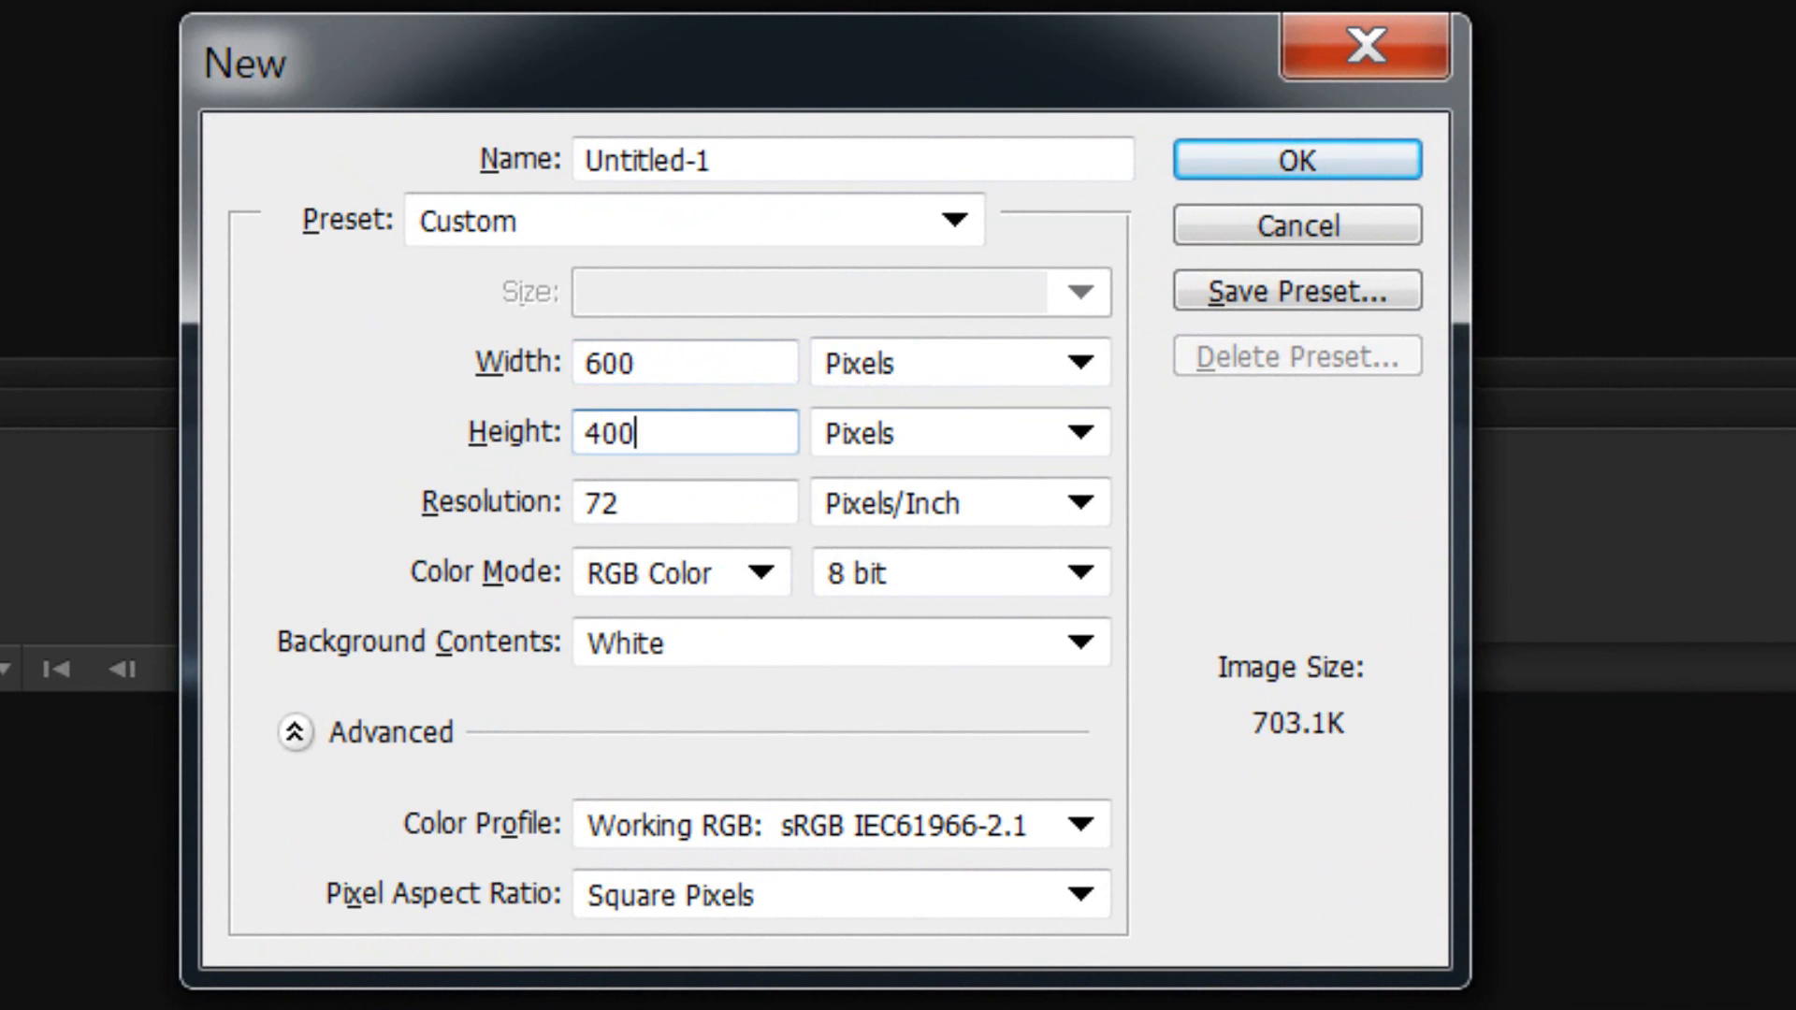
key("shift+Tab")
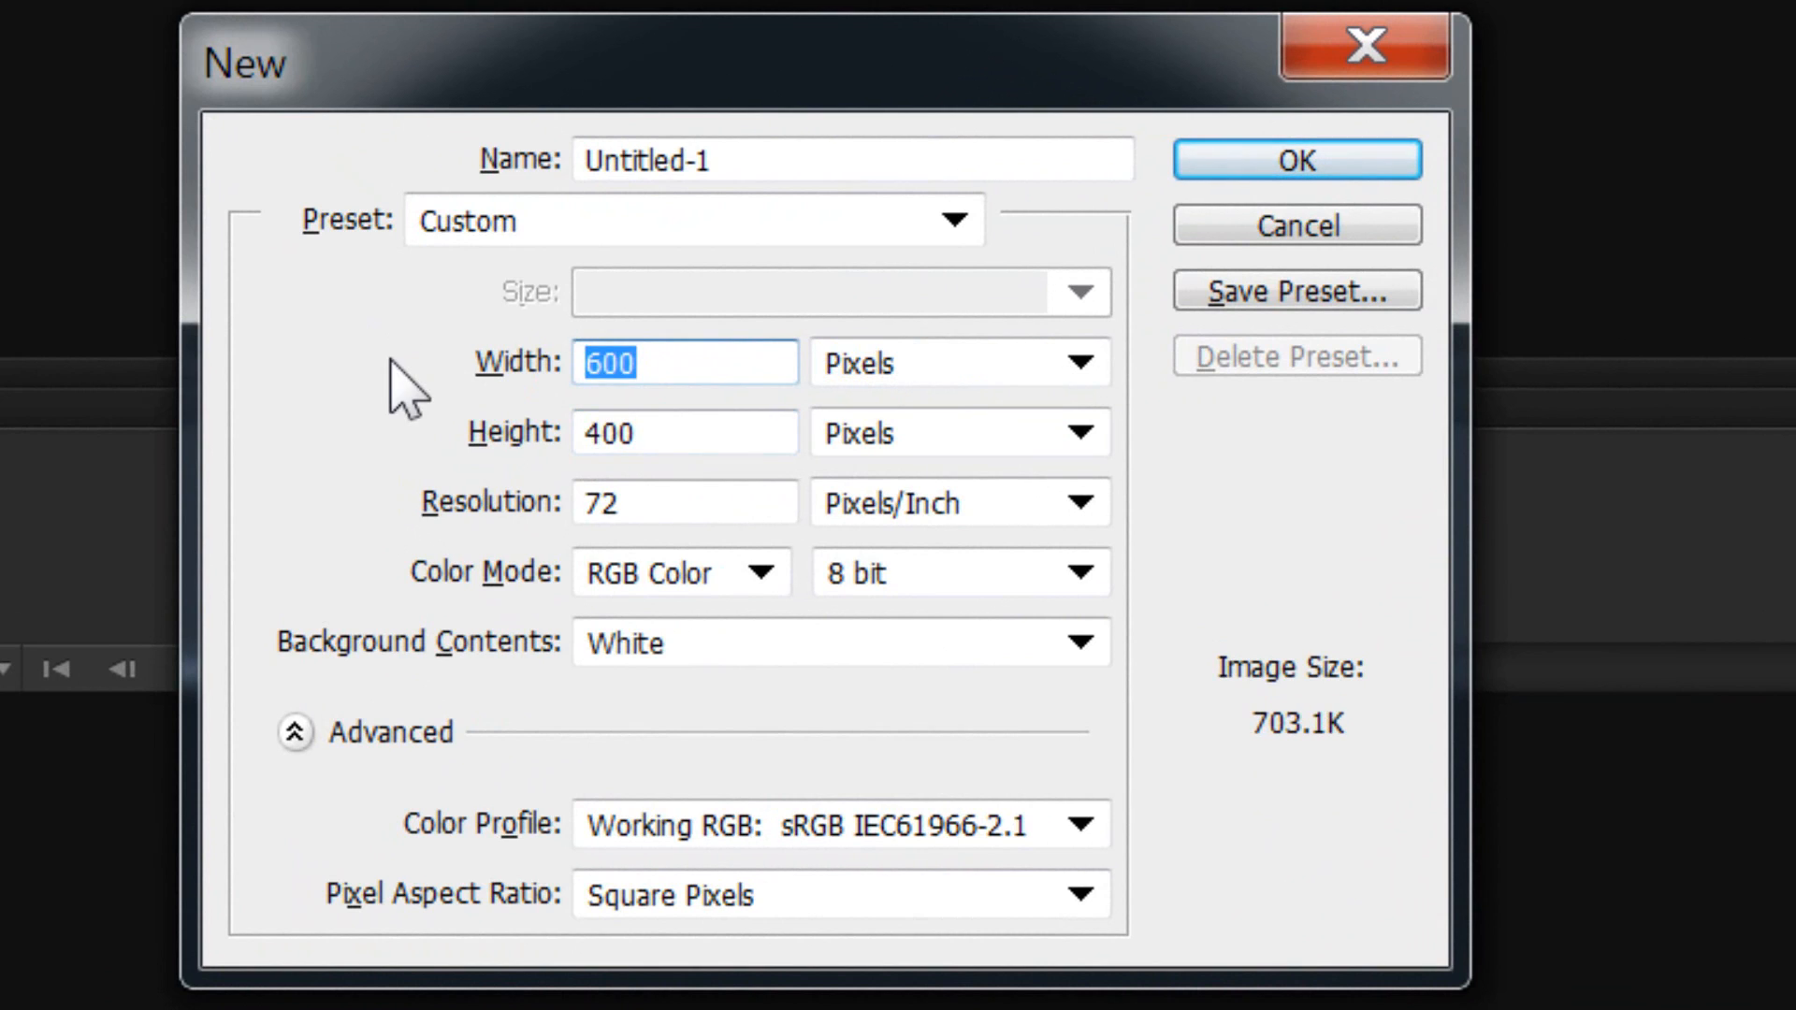
type("700")
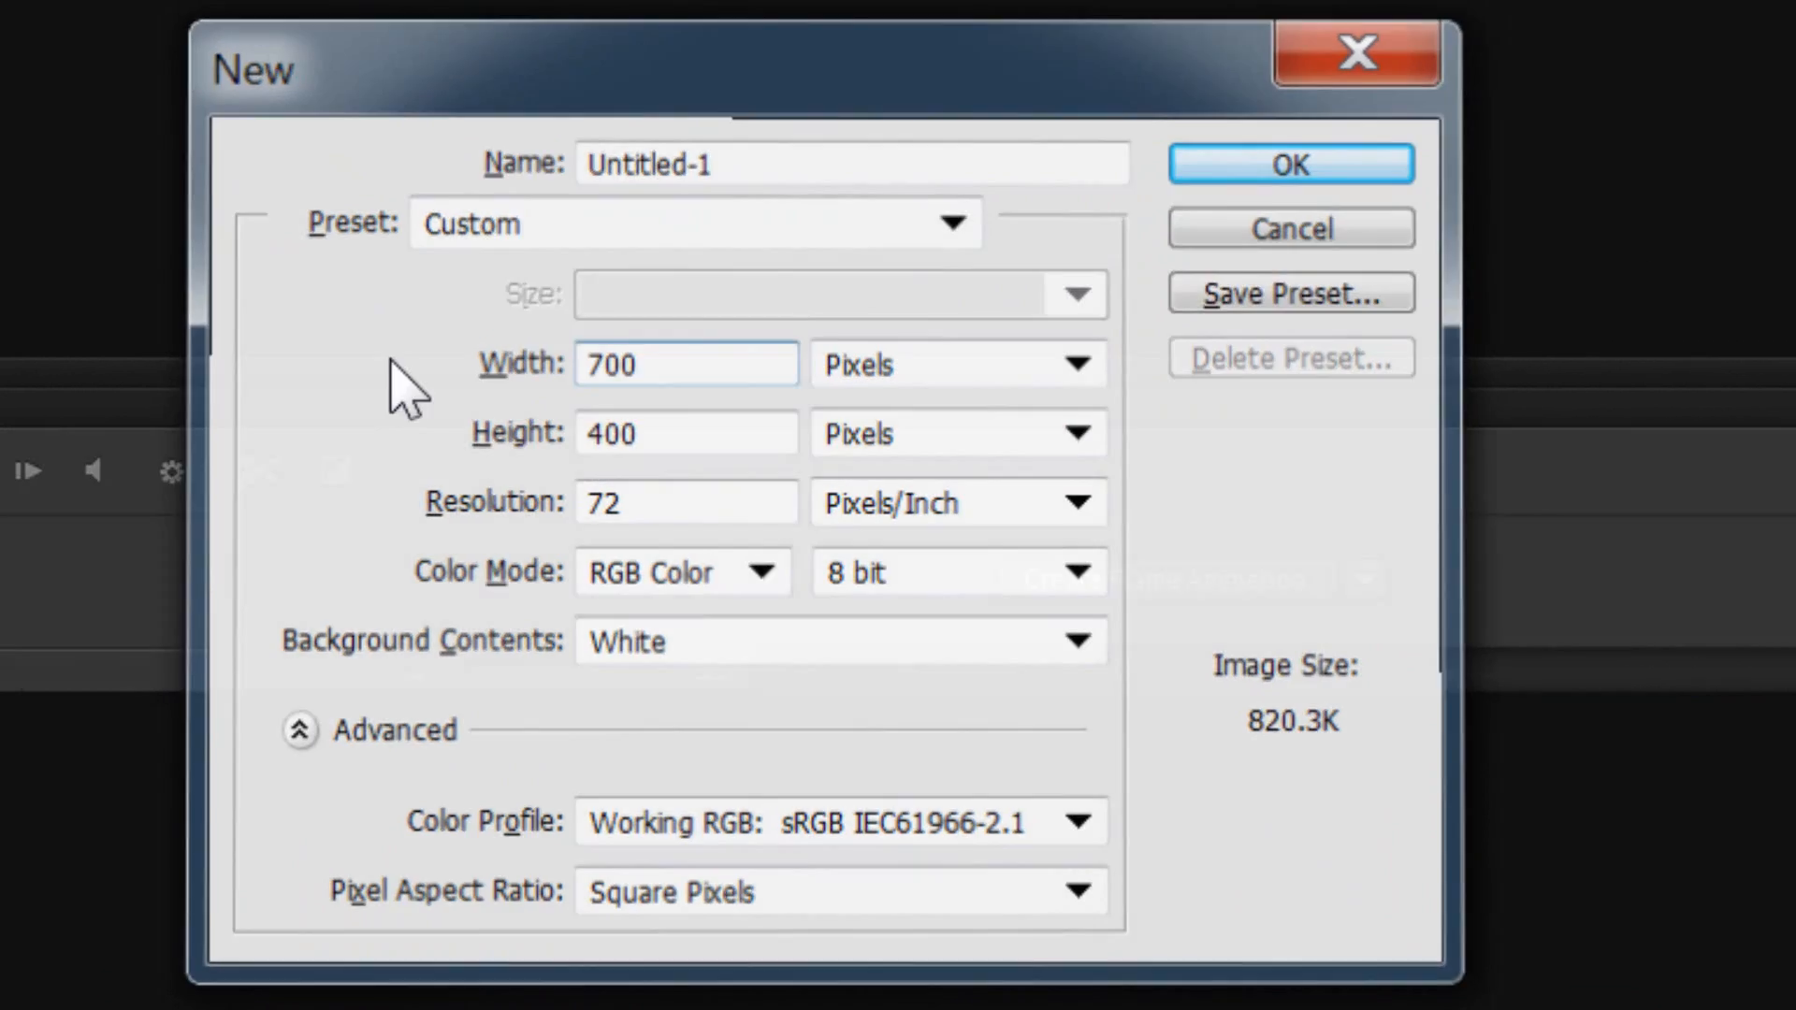
key("Return")
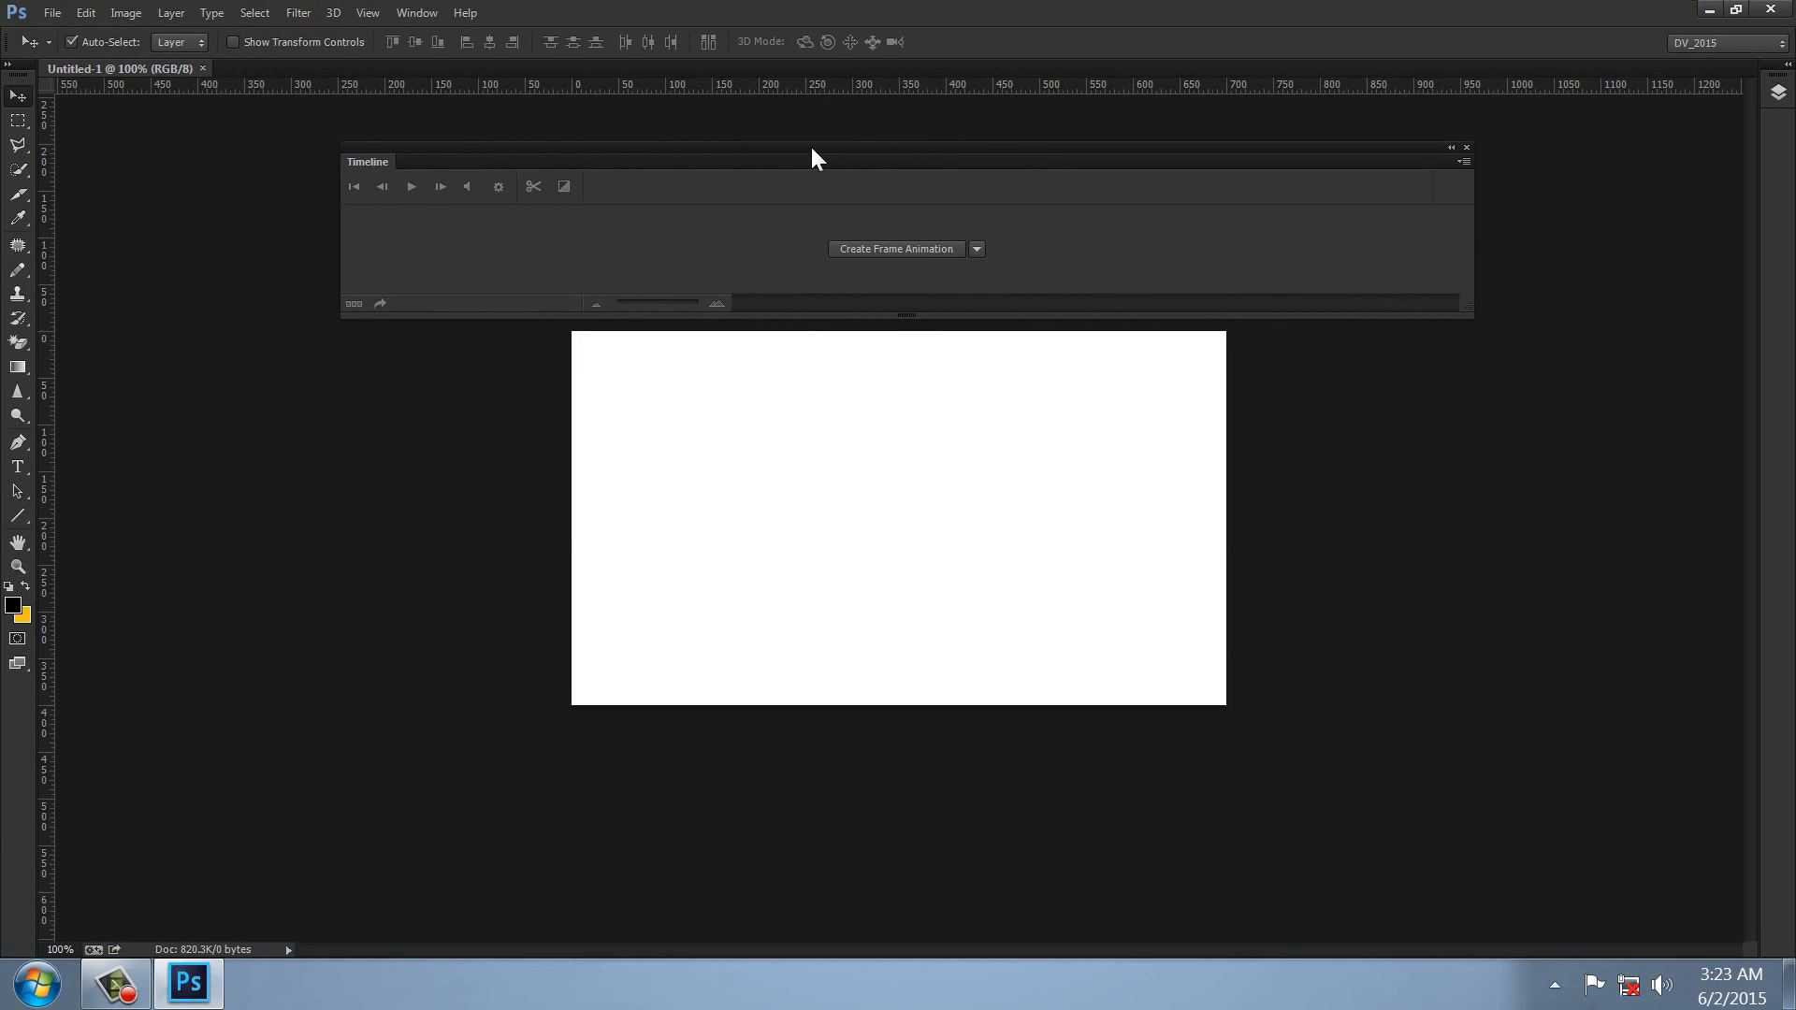
Narrow the Timeline panel, place it just above the blank canvas and create a frame animation.
mouse_move(810, 144)
left_mouse_down()
mouse_move(852, 159)
mouse_move(886, 749)
mouse_move(845, 758)
mouse_move(806, 122)
left_mouse_up()
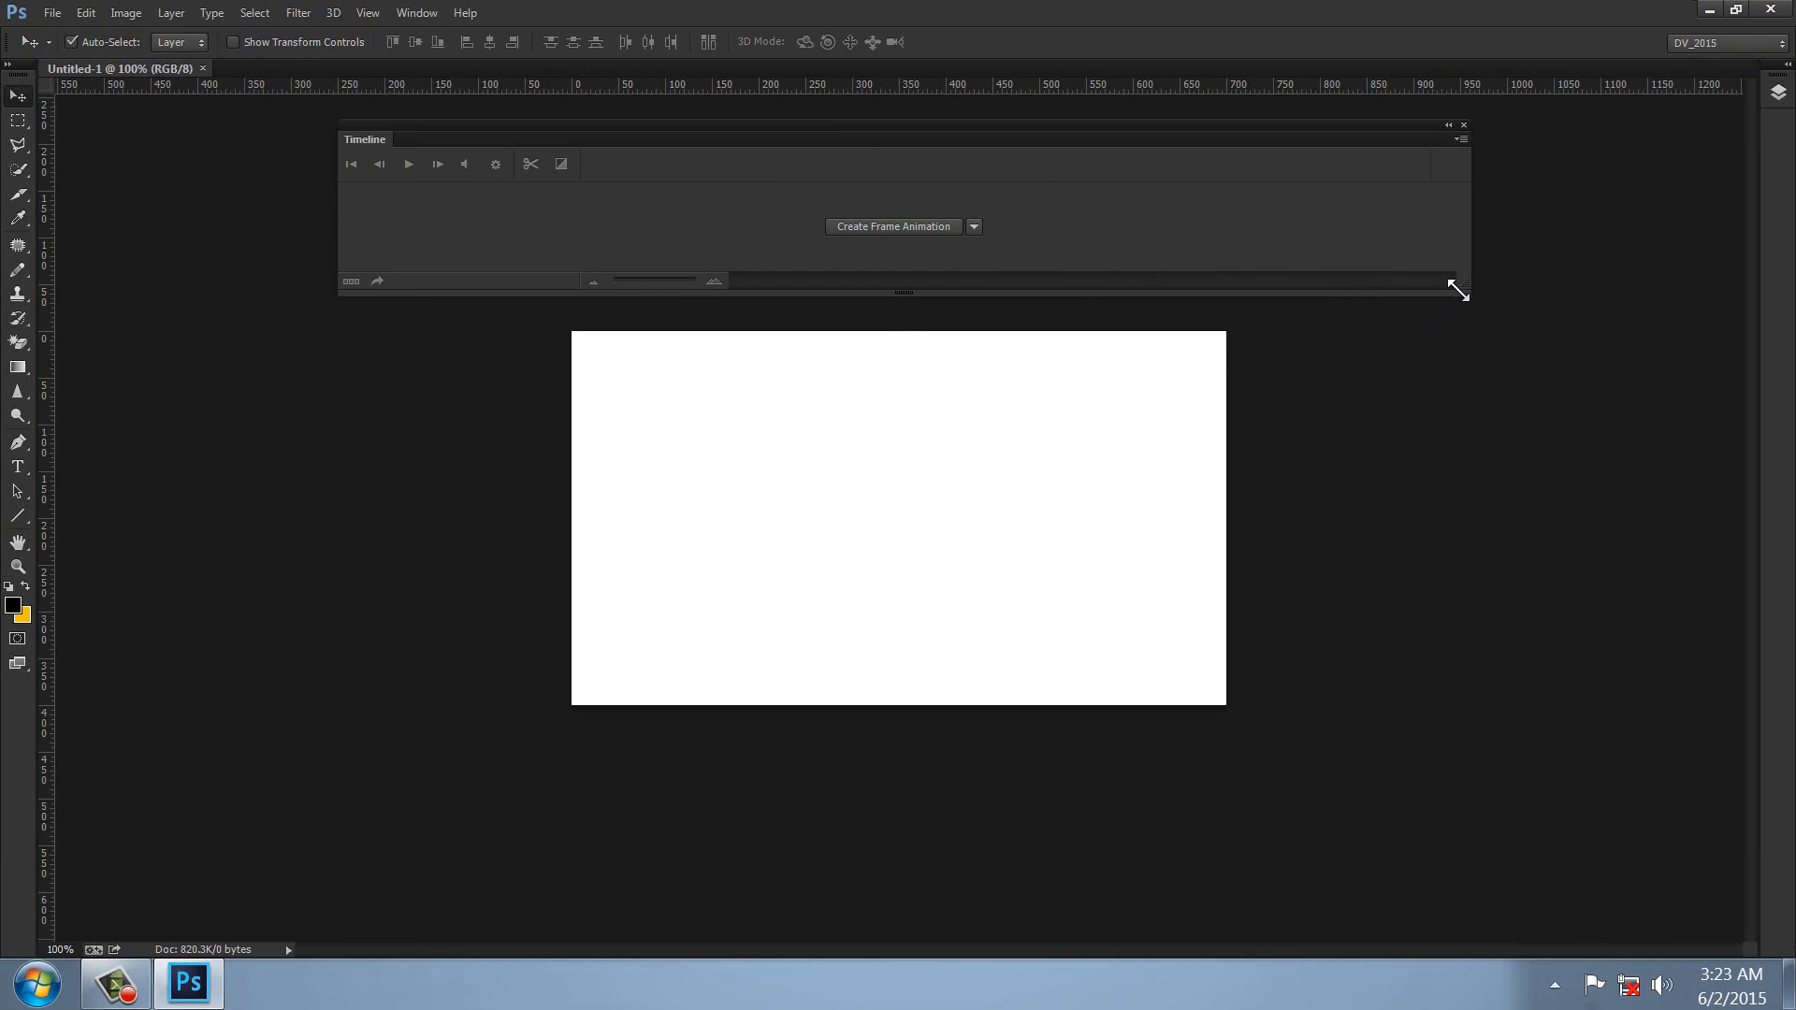
left_click_drag(1464, 287, 1118, 269)
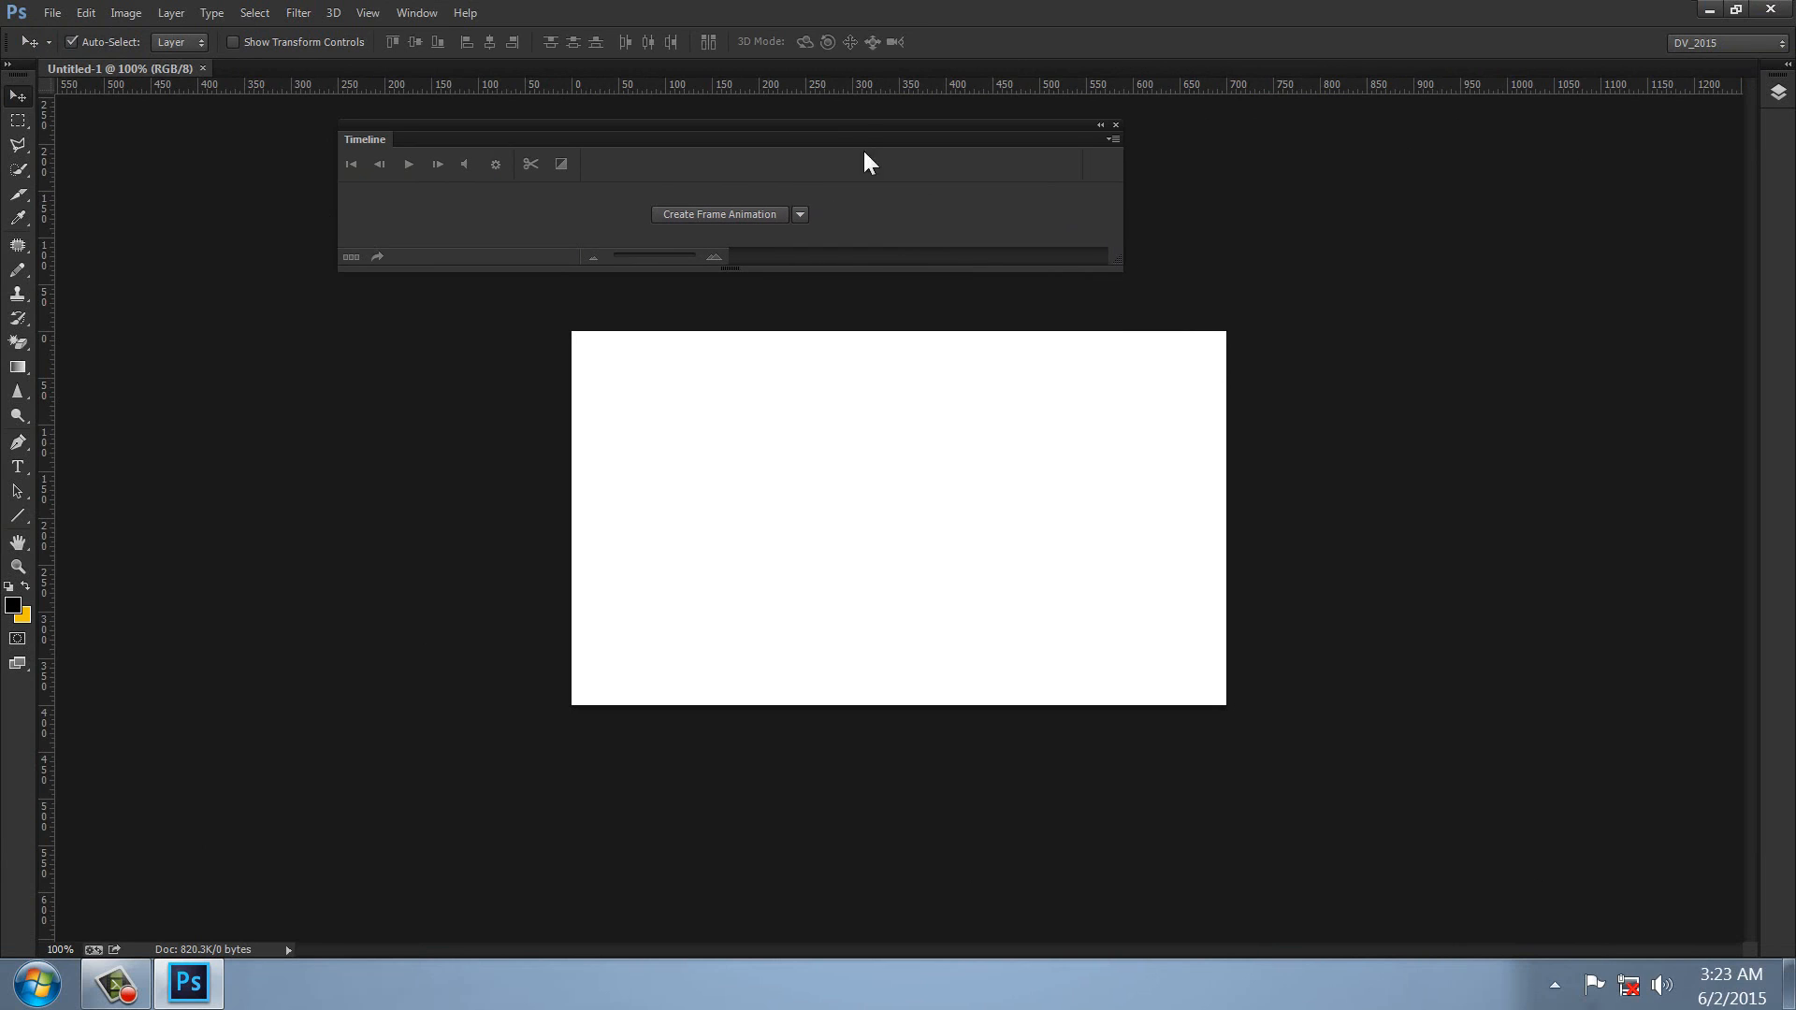
left_click_drag(859, 129, 998, 197)
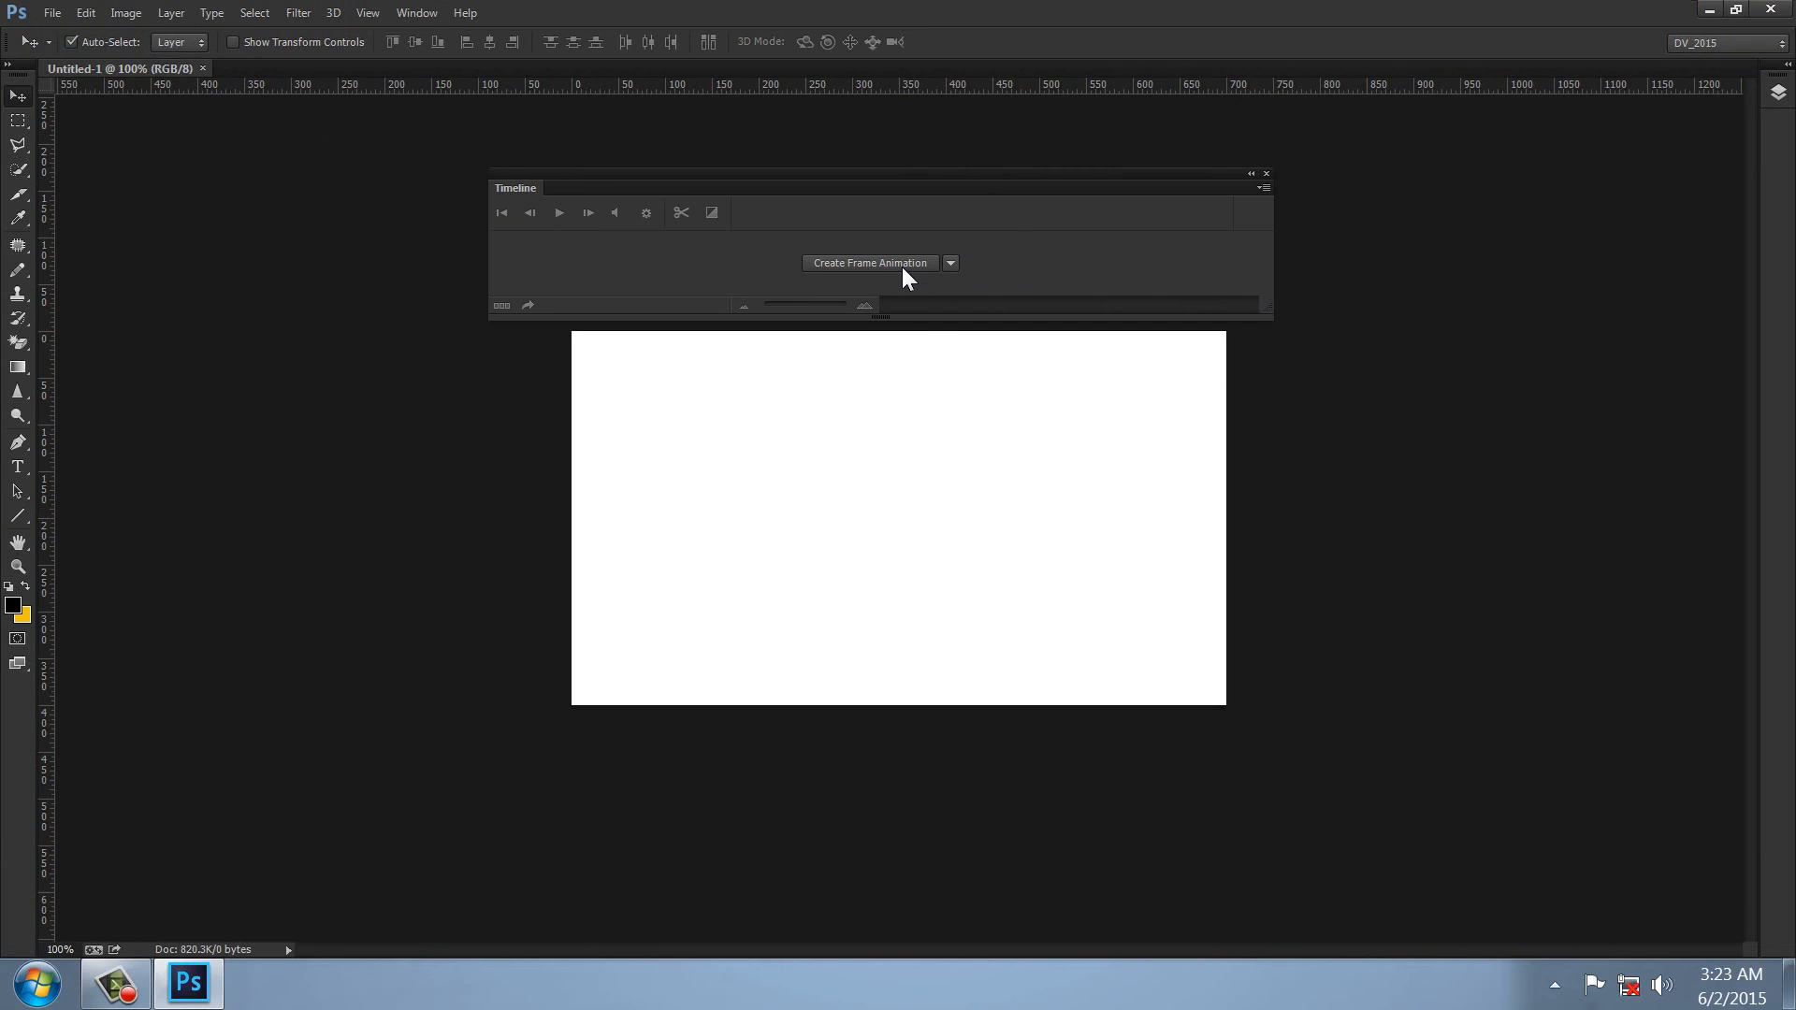
left_click(870, 263)
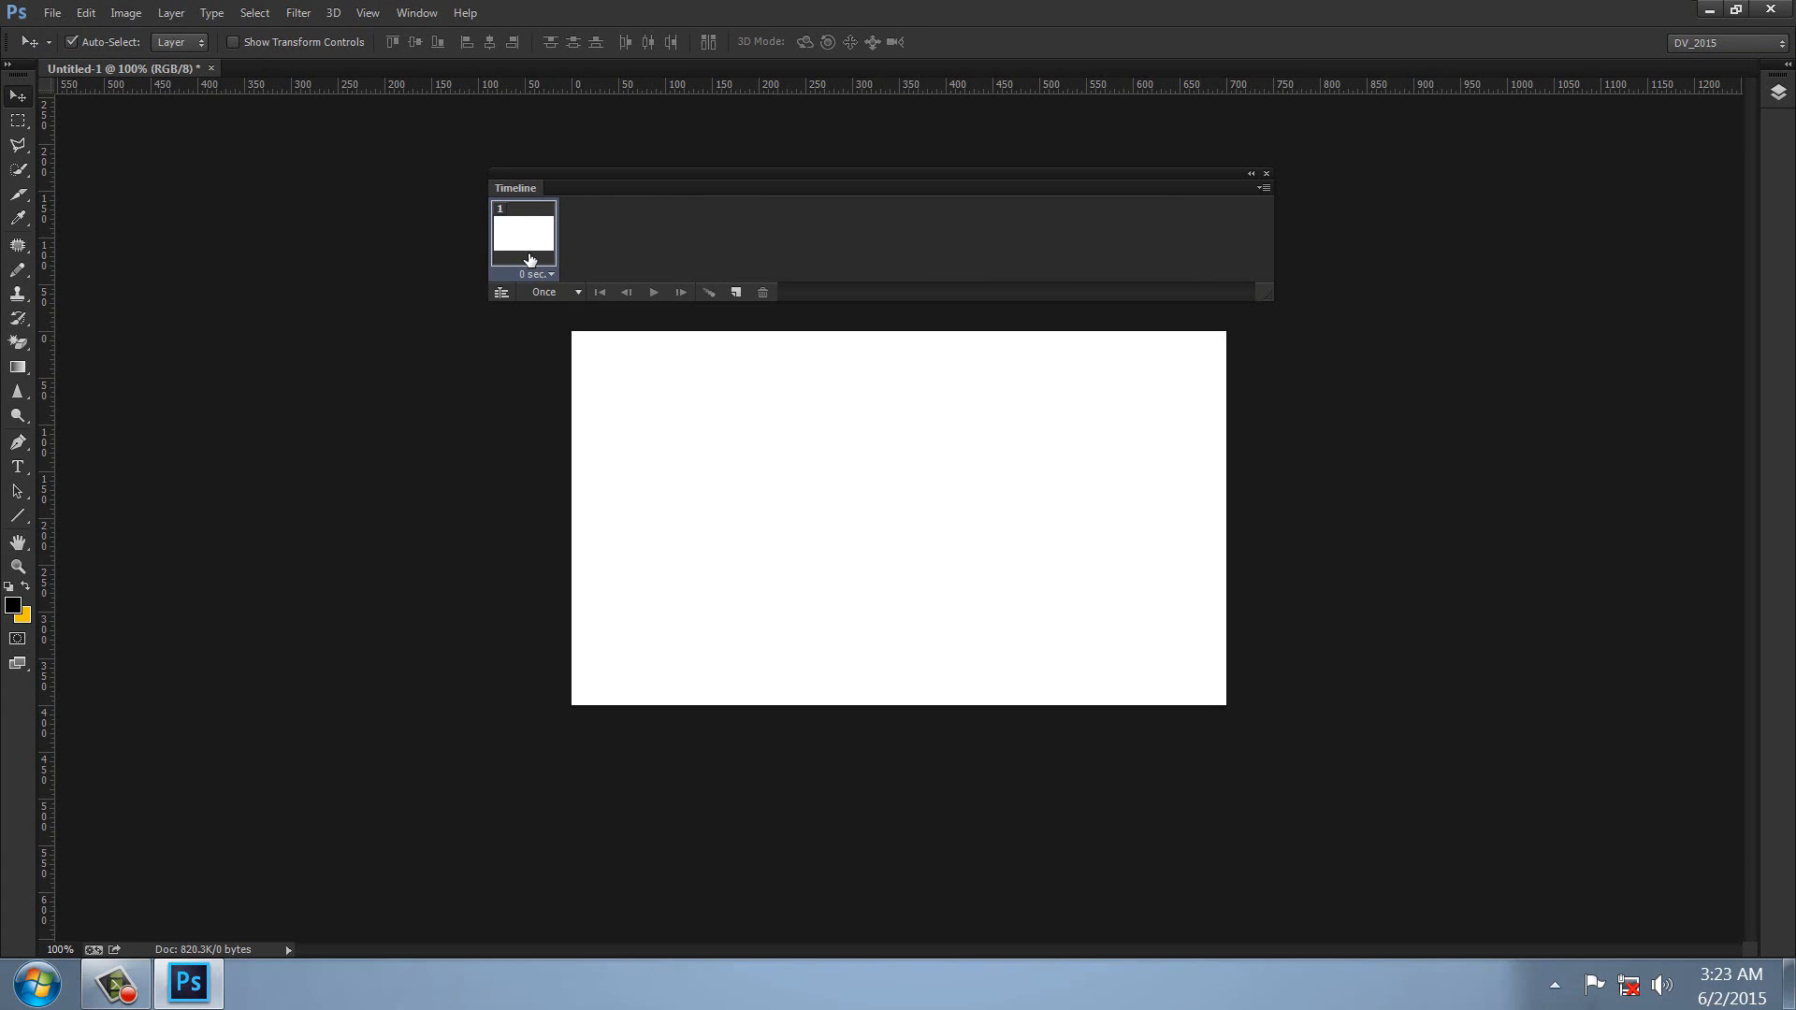
Show the Layers panel, add the text "A" near the canvas's left edge and place a horizontal guide along its baseline.
key("F7")
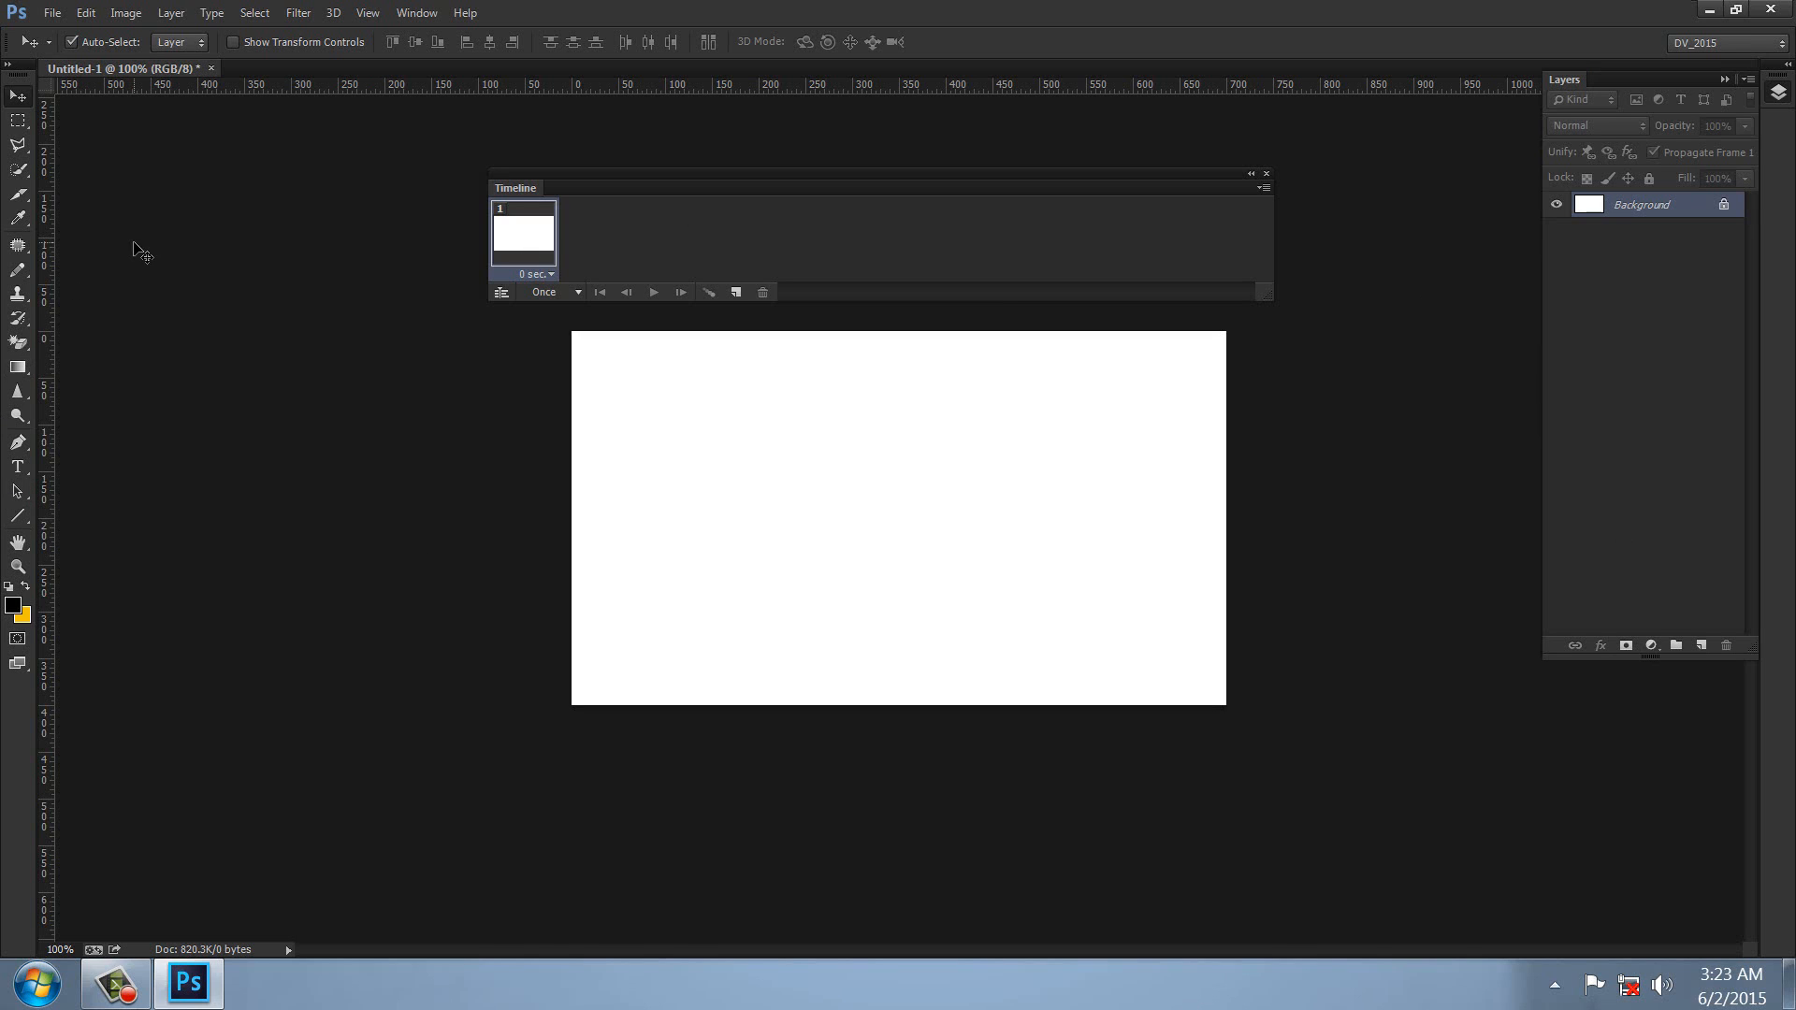
left_click(17, 473)
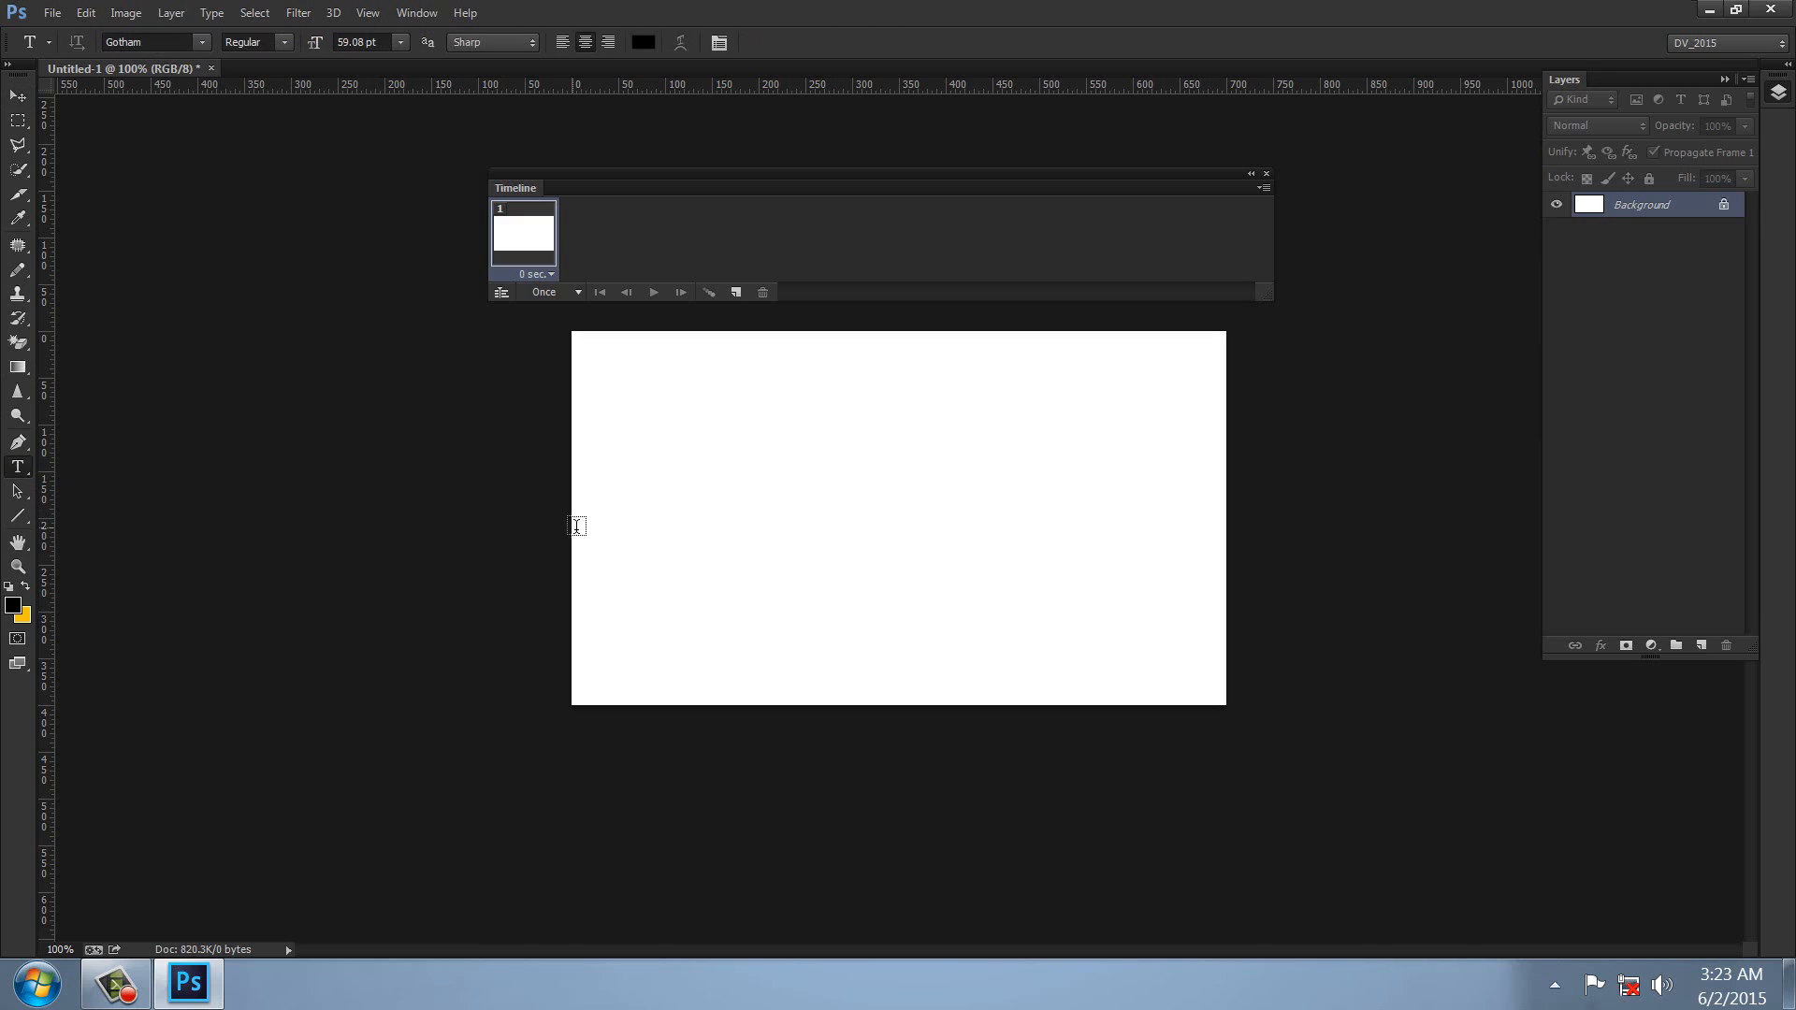
left_click(629, 525)
type("a")
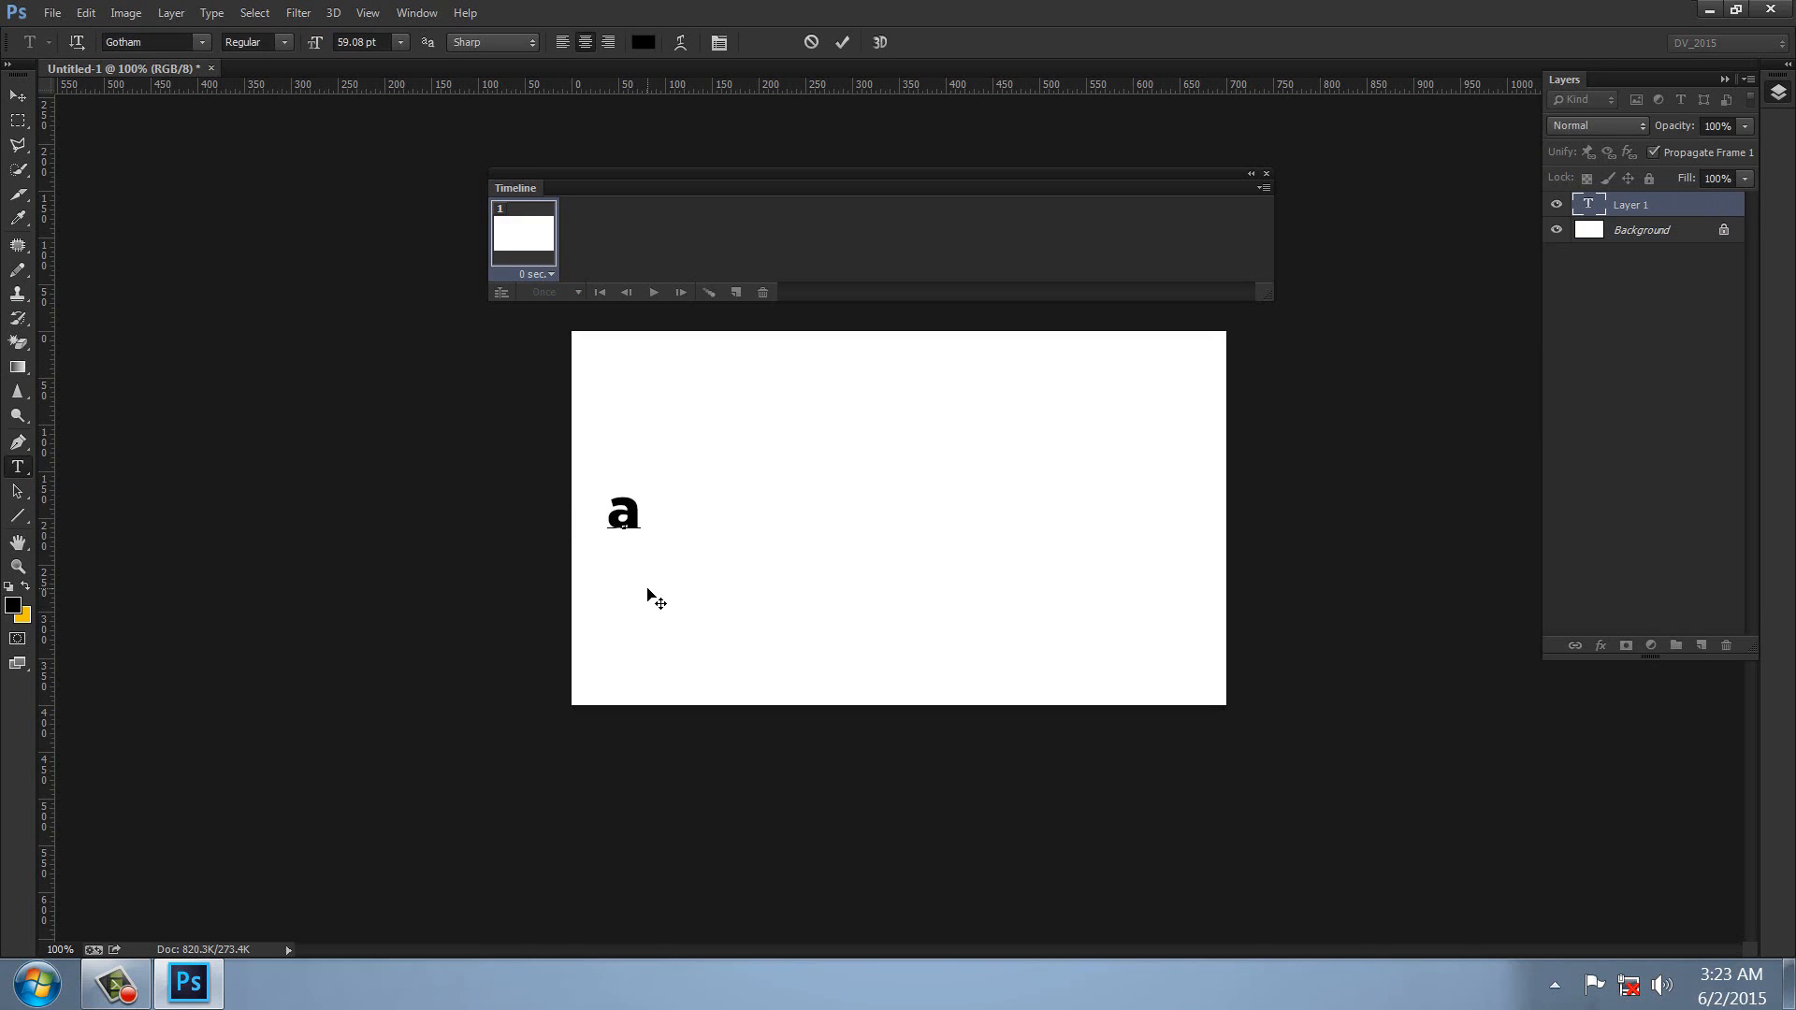
key("BackSpace")
type("A")
left_click(17, 101)
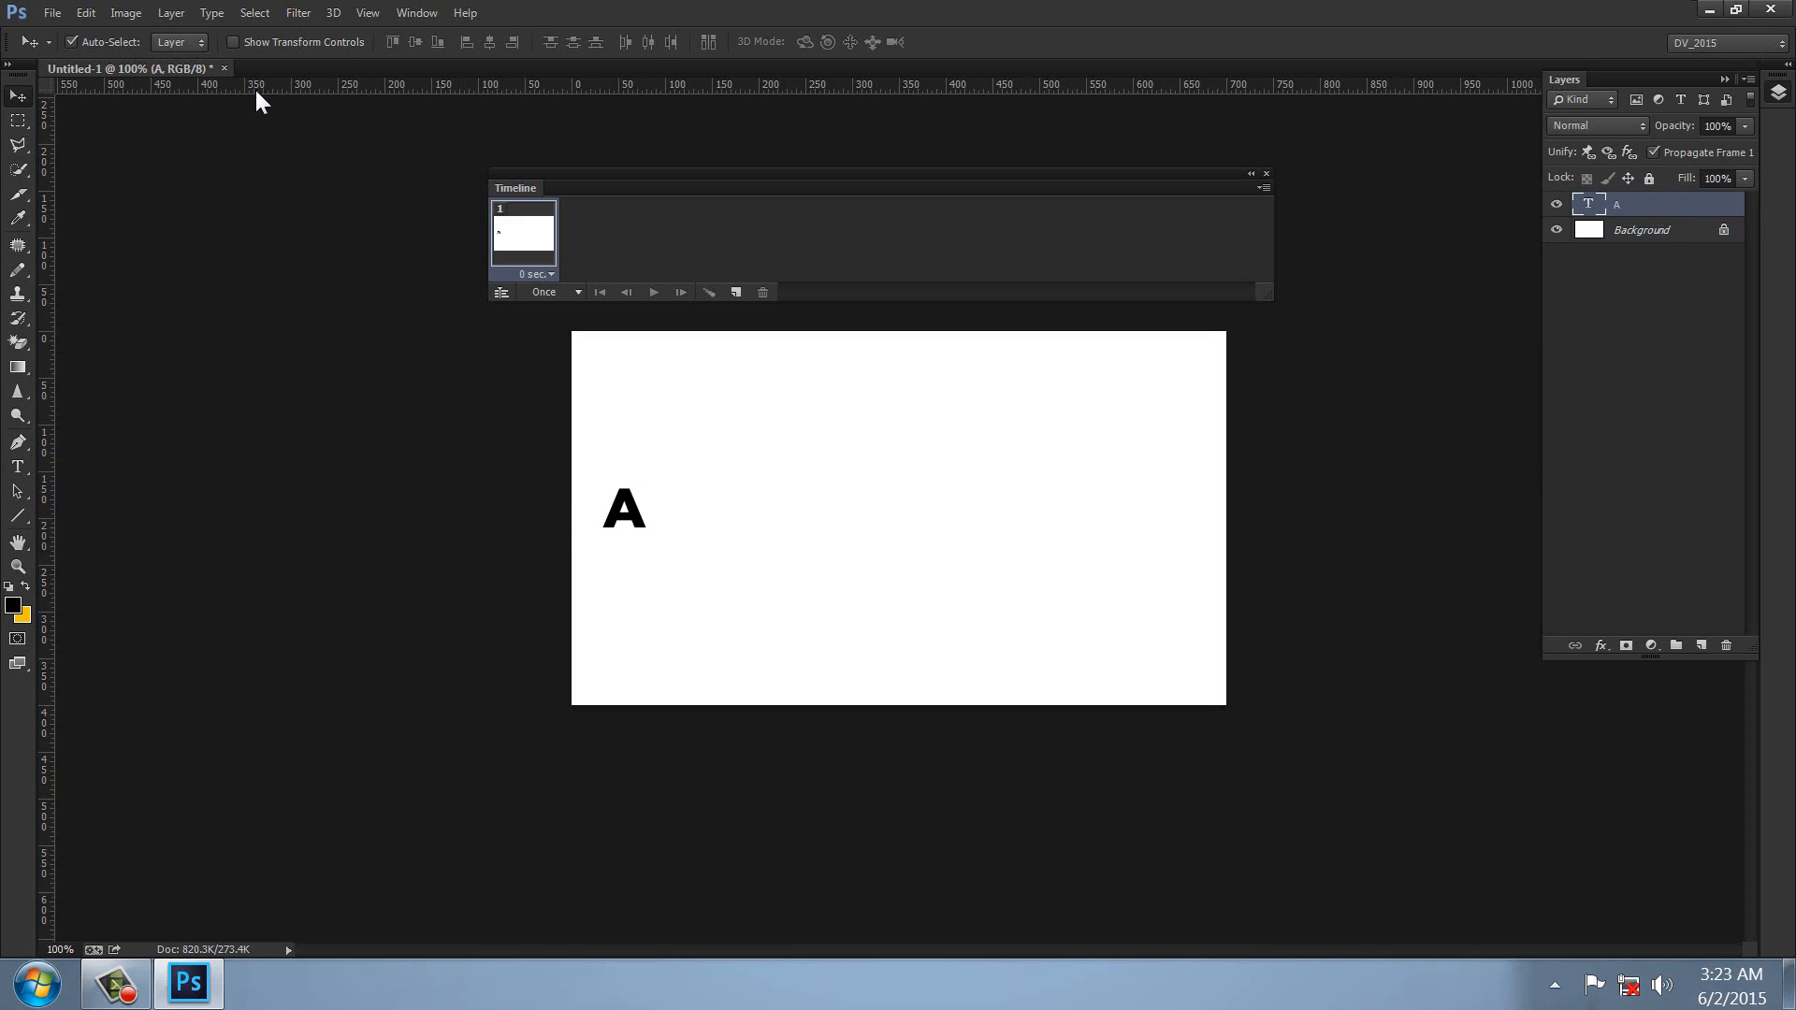
left_click_drag(257, 86, 372, 530)
Add the letter "N" on its own new layer and align it beside the "A" on the guide.
left_click(1702, 645)
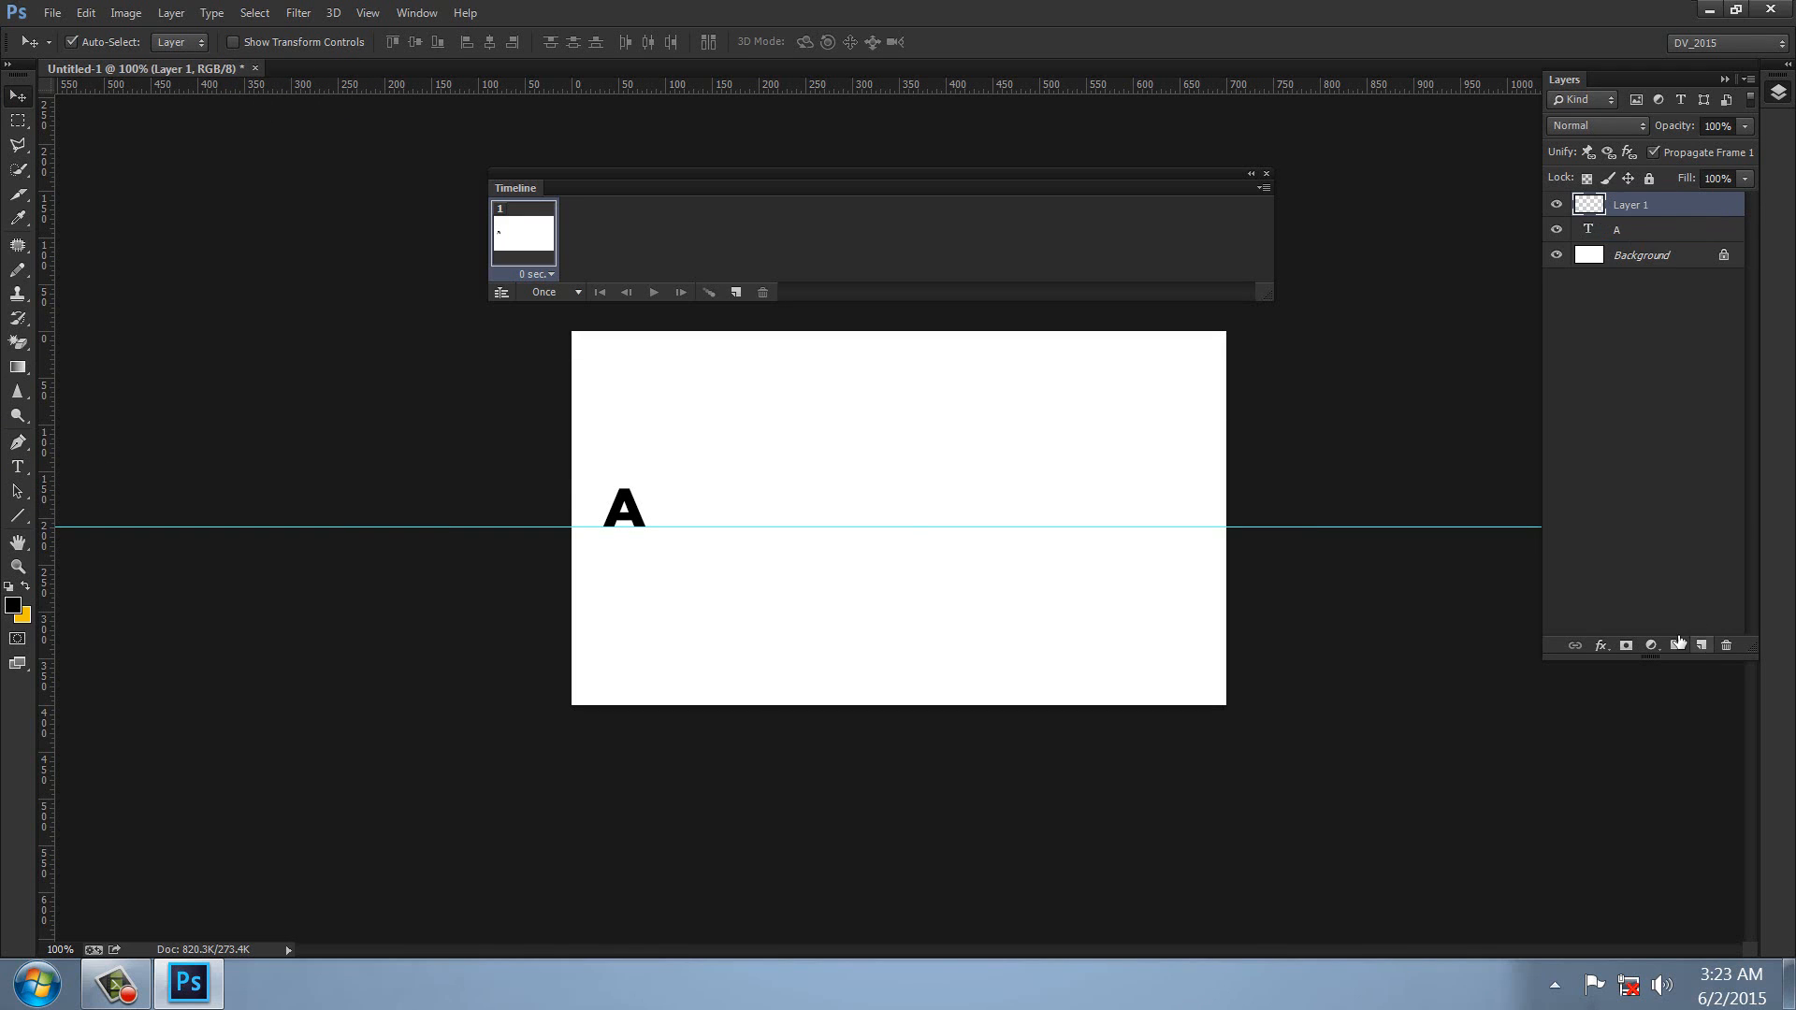
left_click(18, 467)
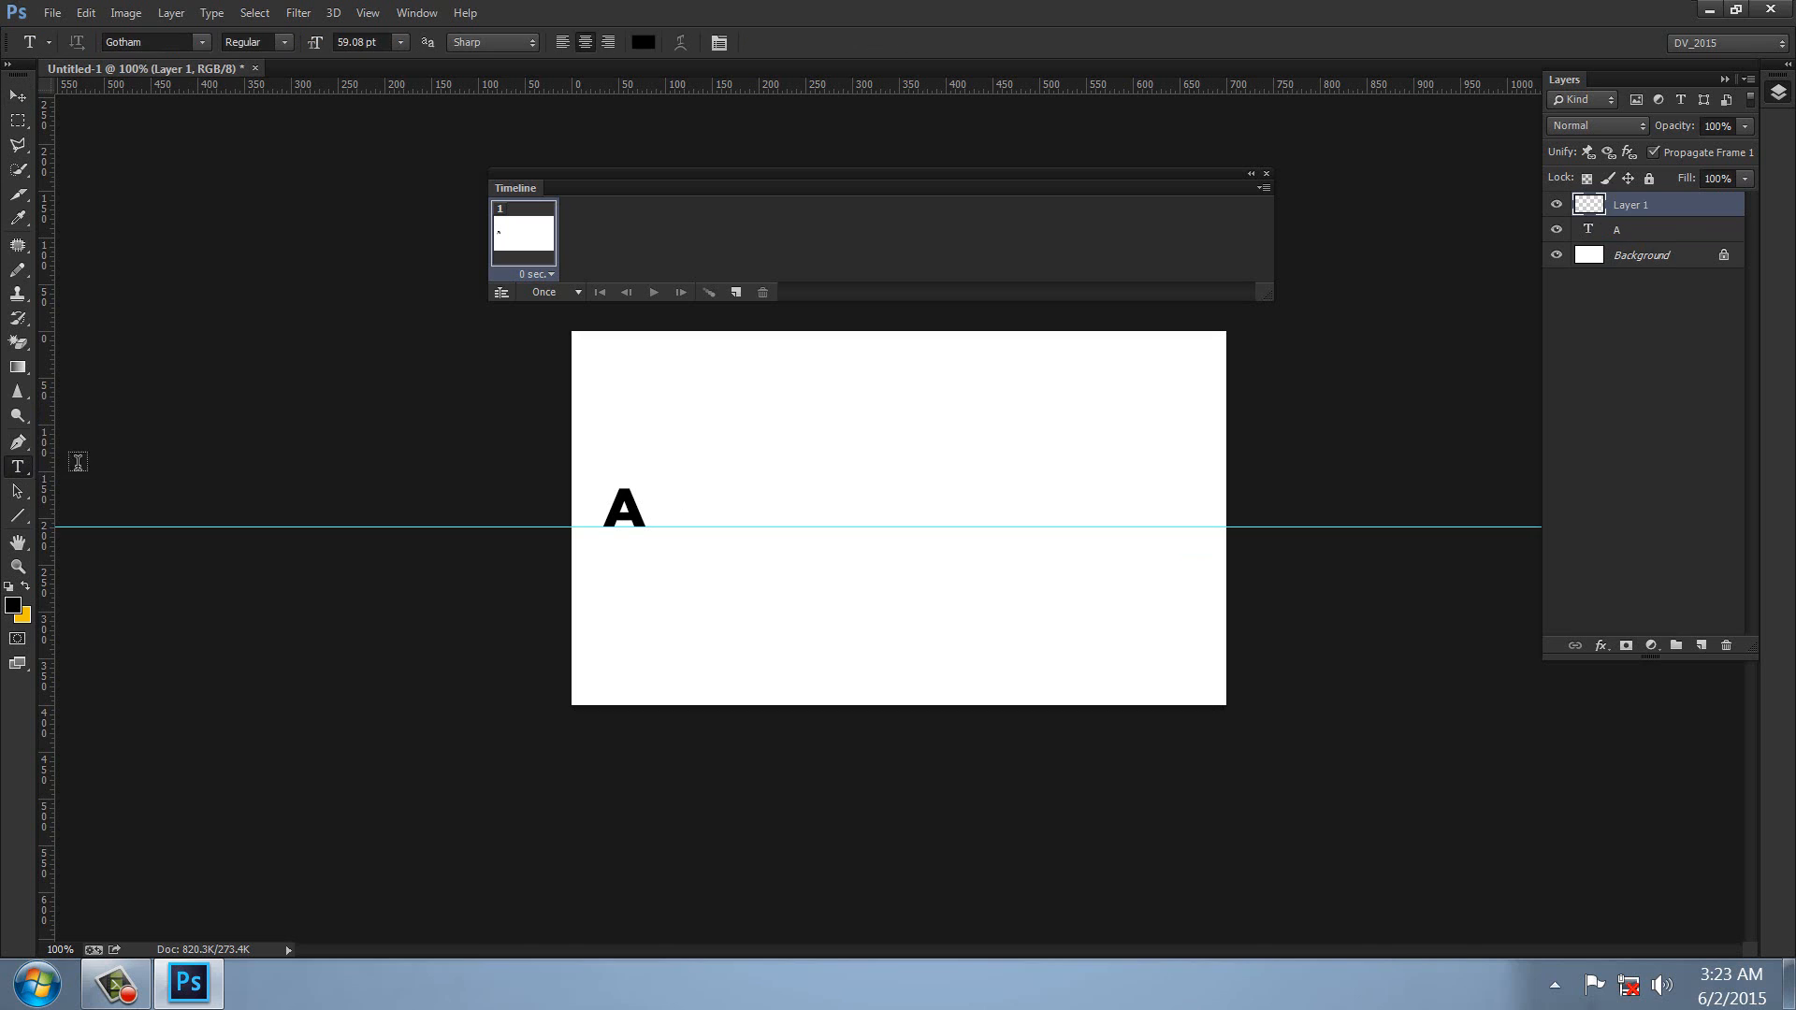
left_click(749, 506)
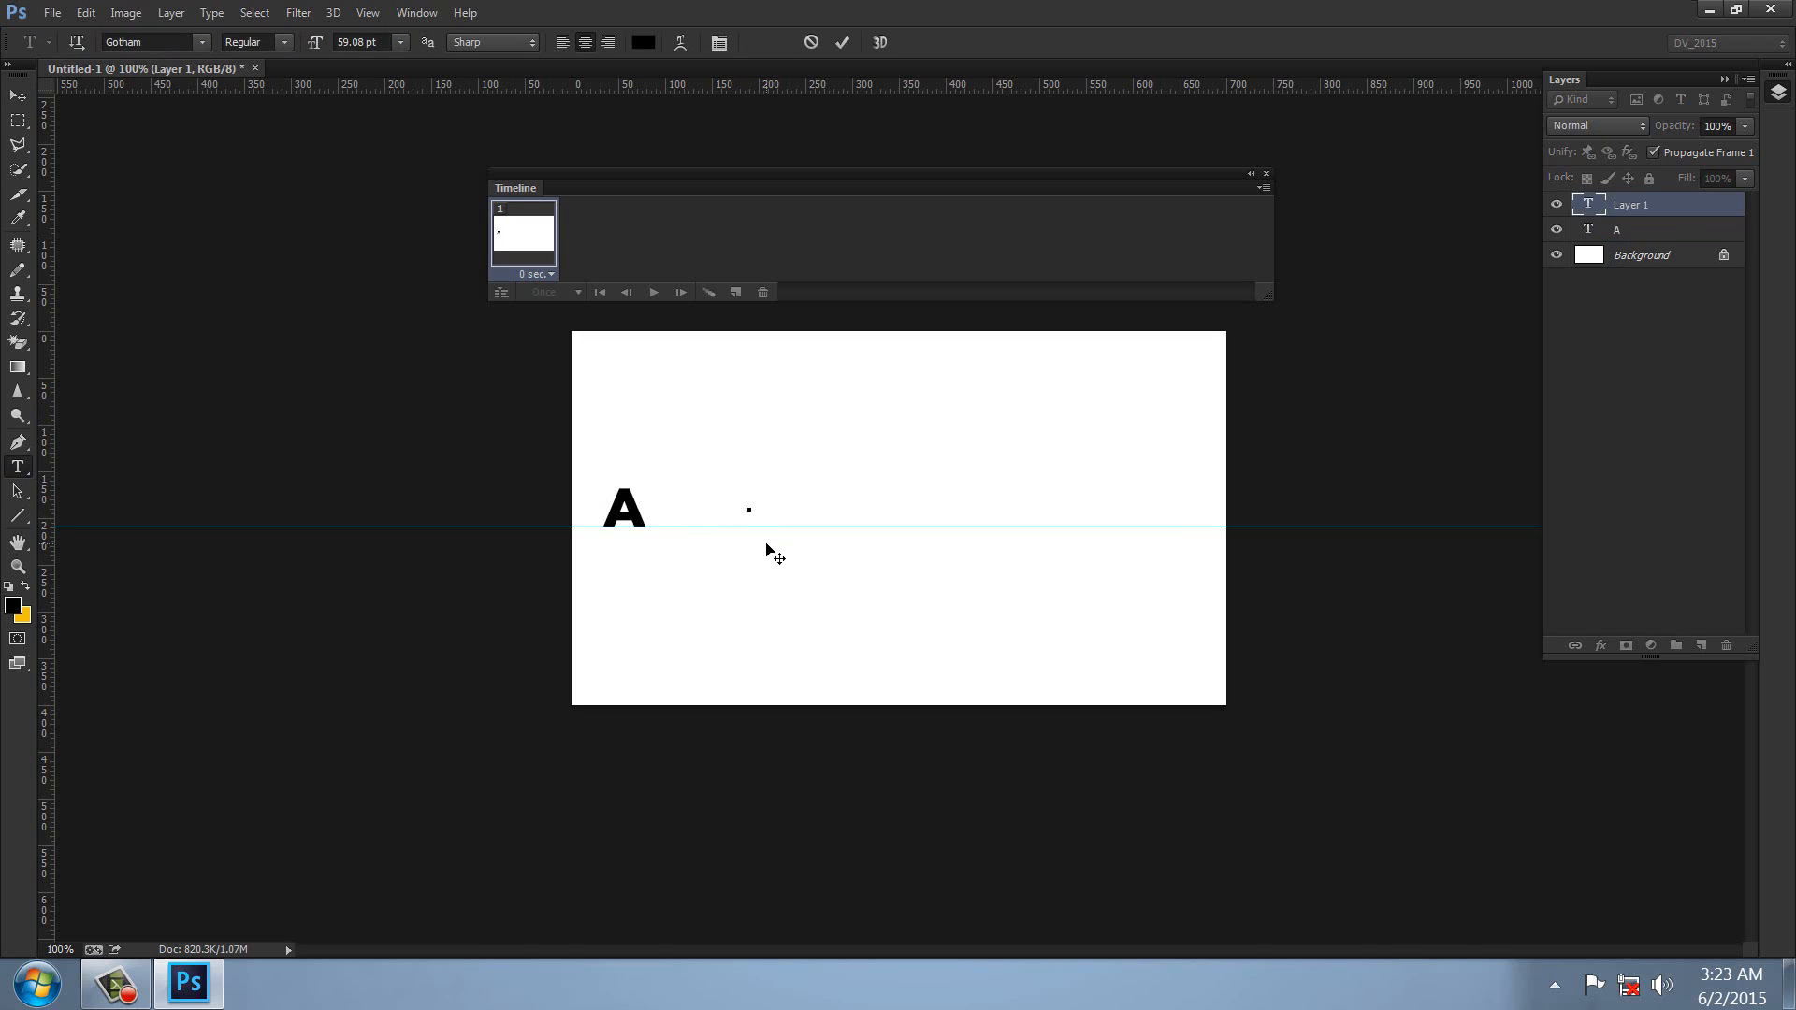
type("N")
left_click(18, 96)
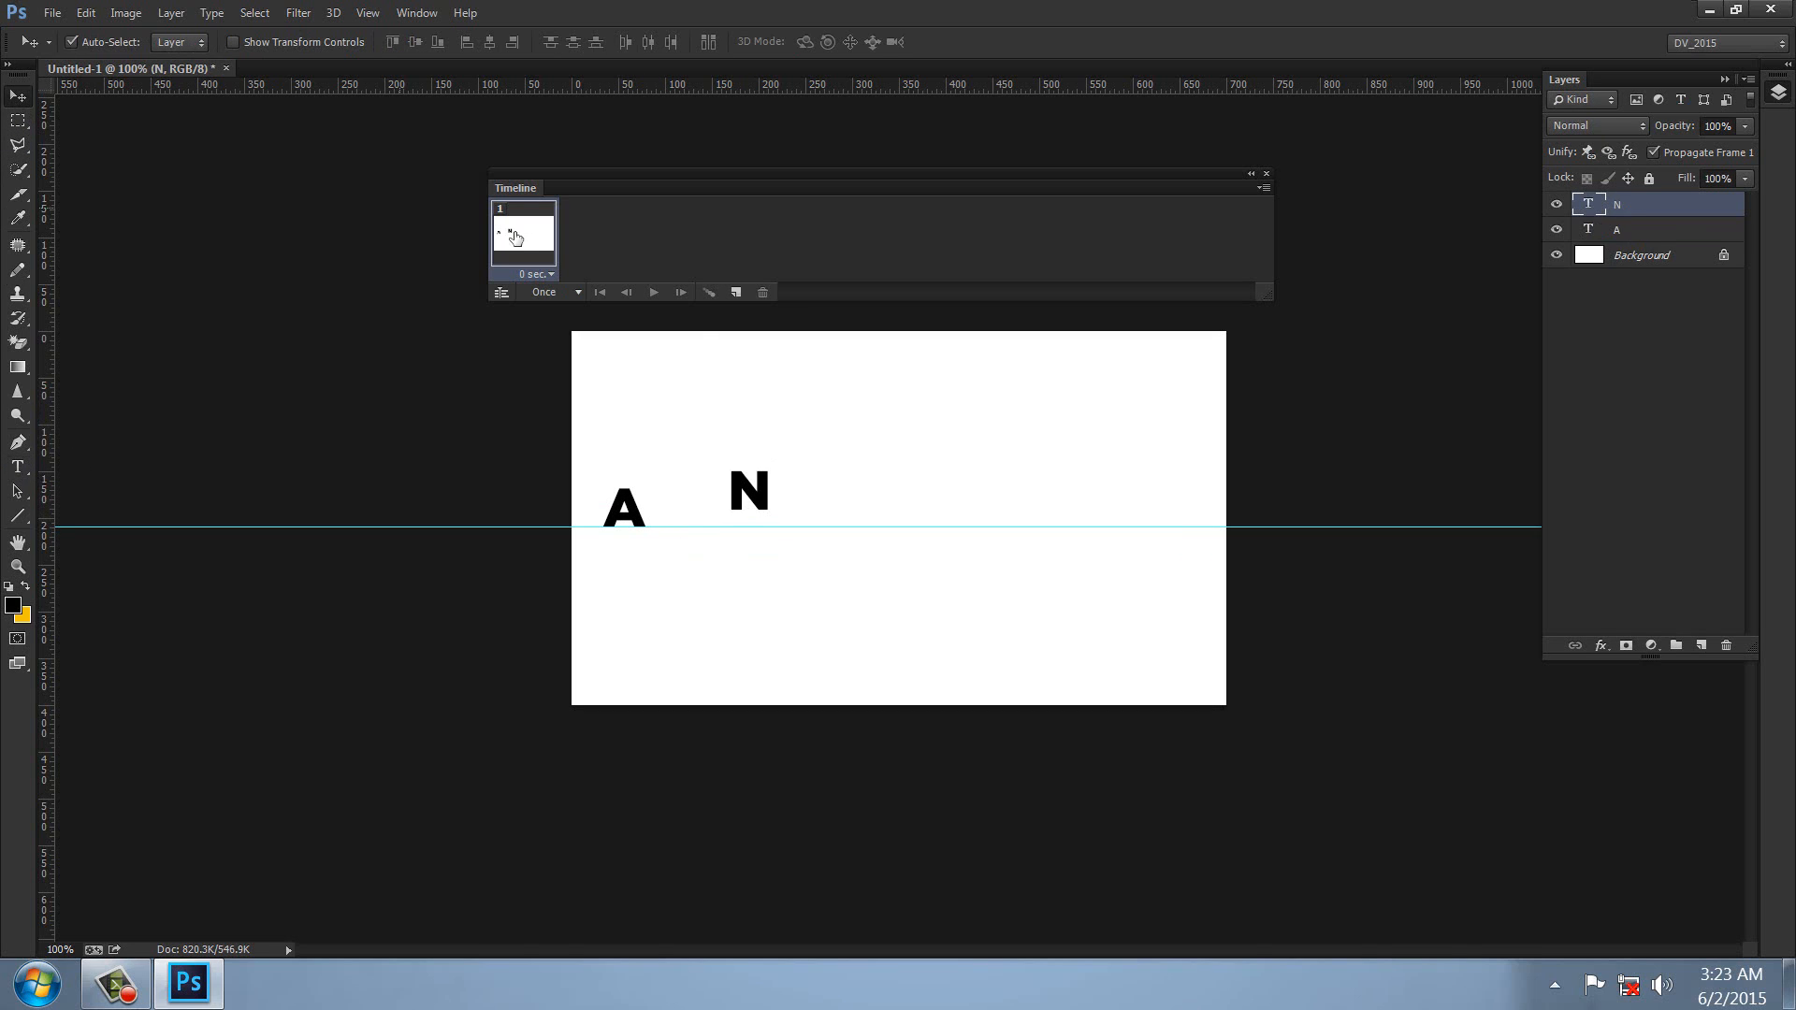
left_click_drag(759, 506, 682, 525)
Create a separate text layer with the letter "I" and place it on the guide right after "AN".
left_click(1702, 648)
left_click(26, 464)
left_click(867, 458)
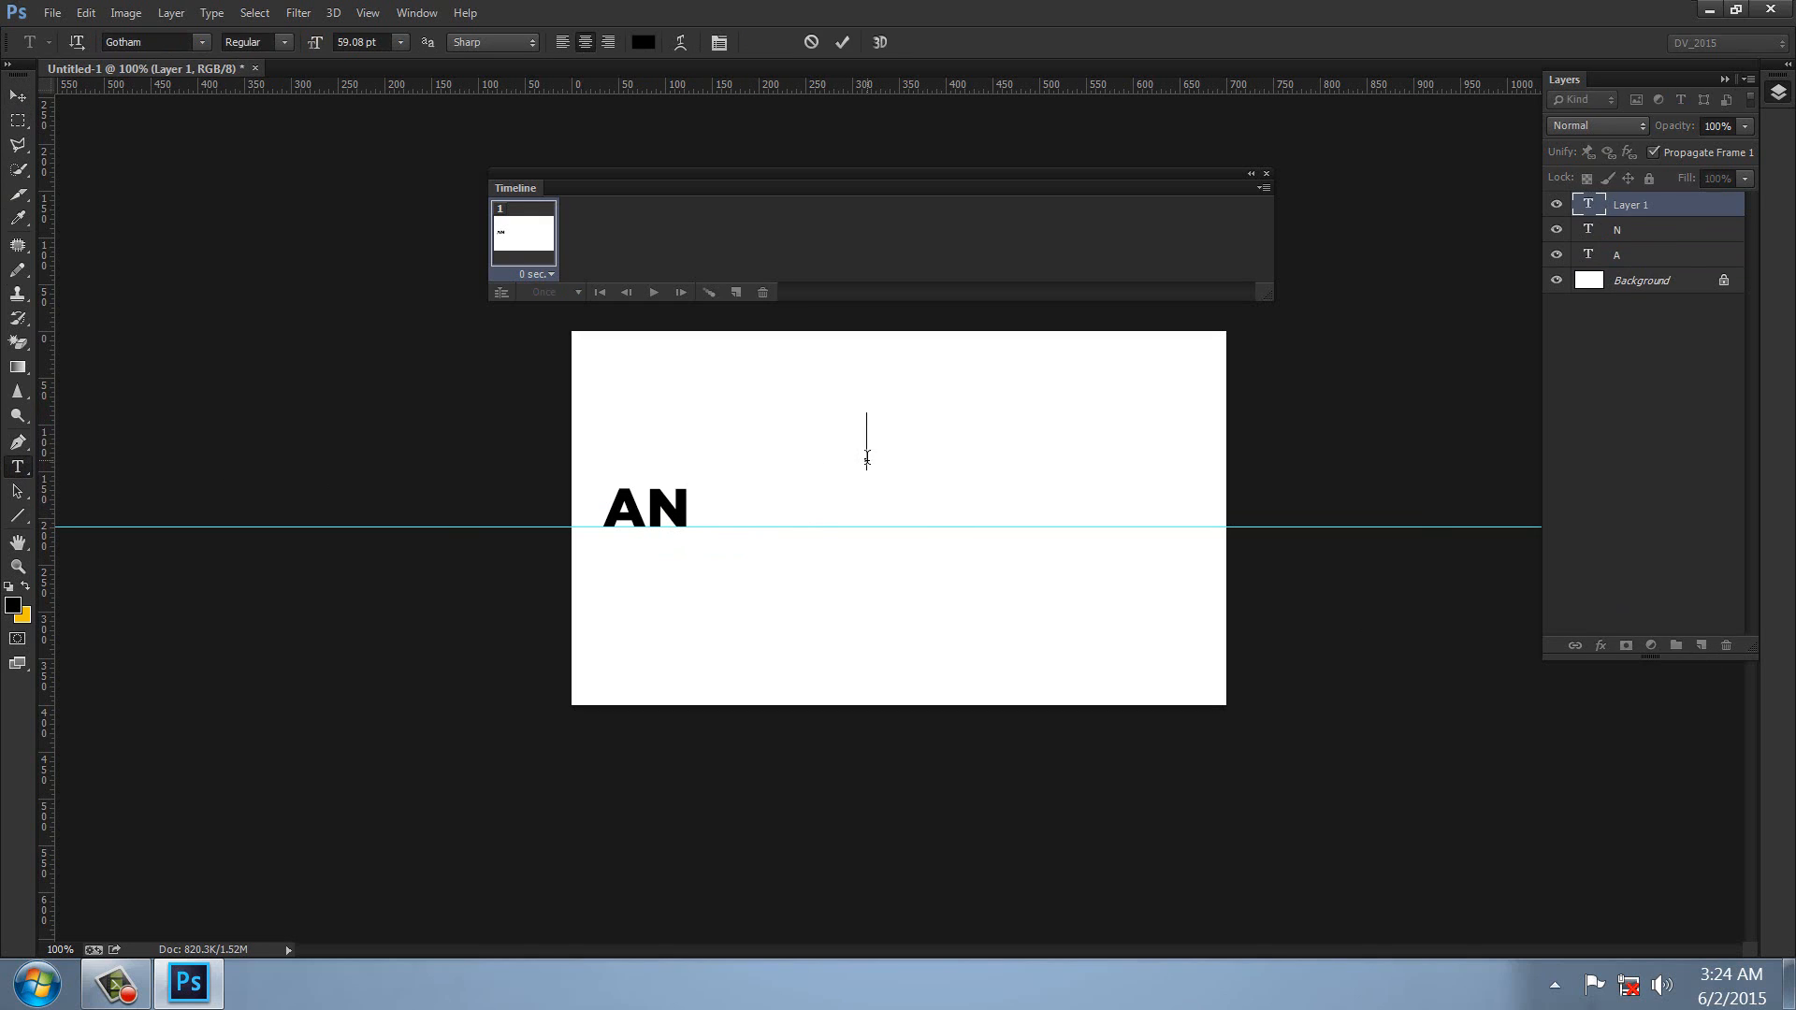
type("I")
left_click(18, 97)
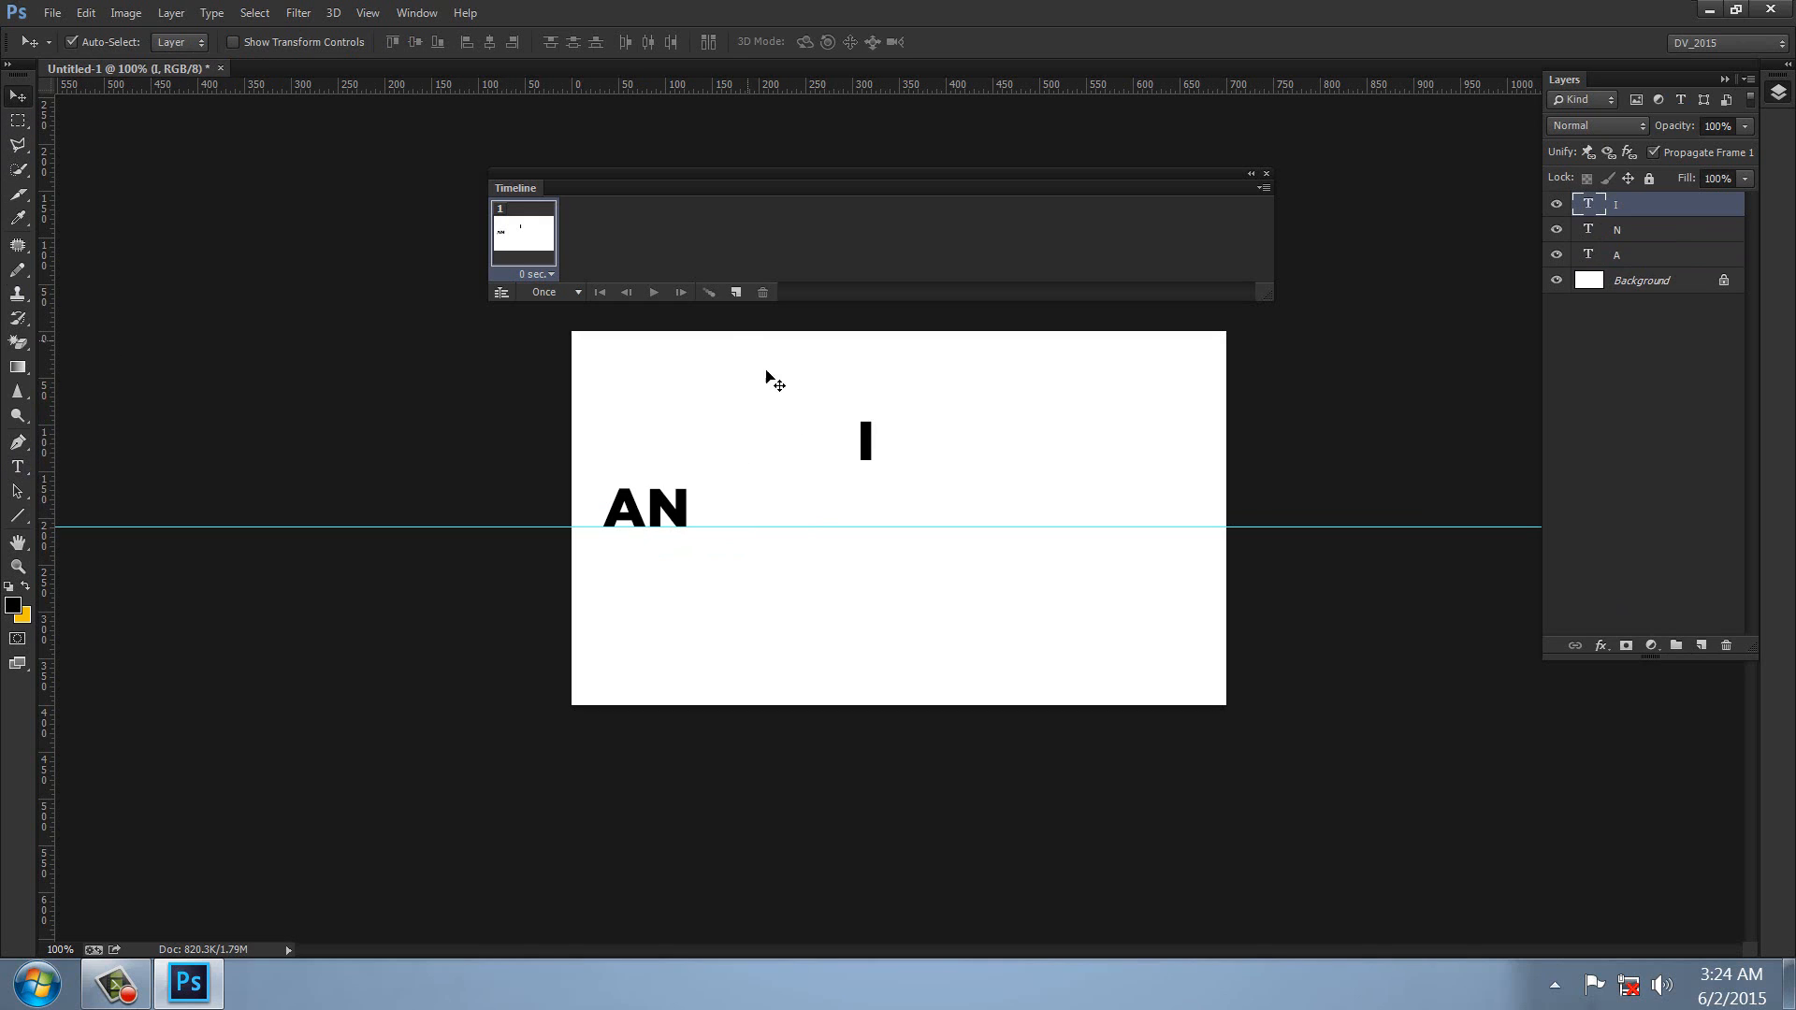
left_click_drag(866, 459, 700, 515)
Add the letter "M" on a new layer and set it on the guide directly after "ANI".
left_click(1701, 645)
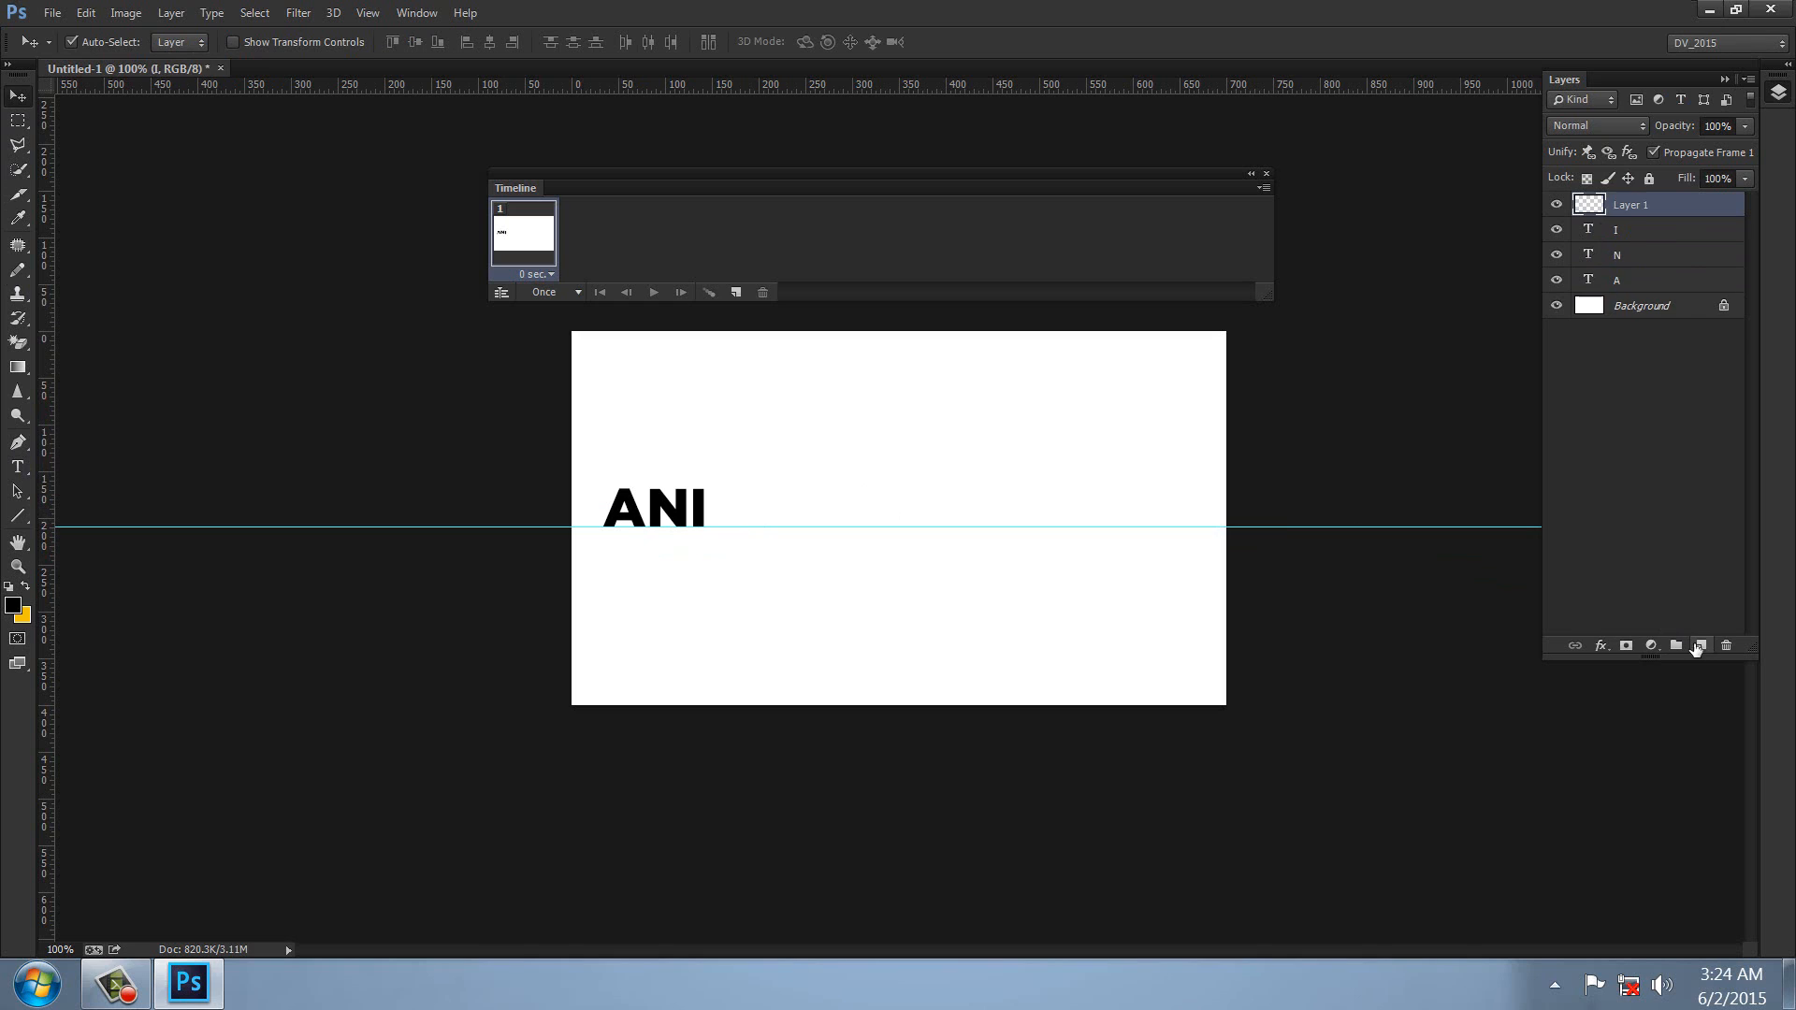
left_click(18, 466)
left_click(695, 437)
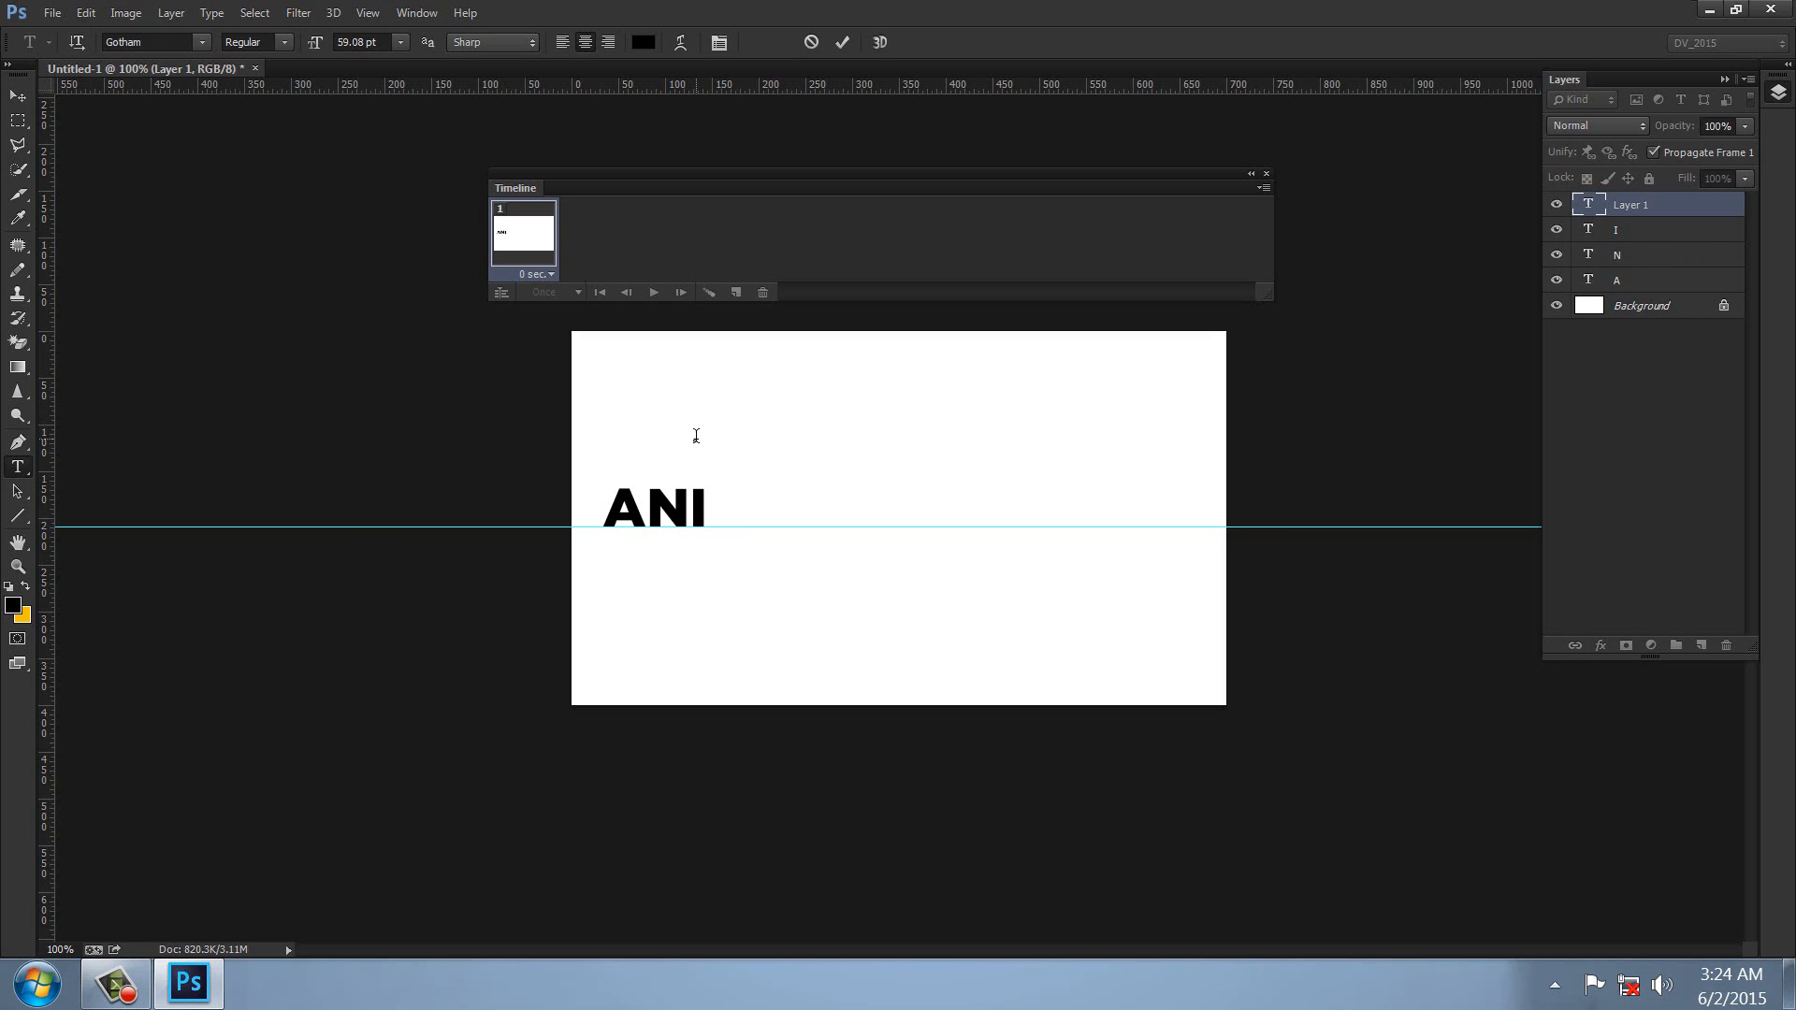
type("M")
left_click(17, 97)
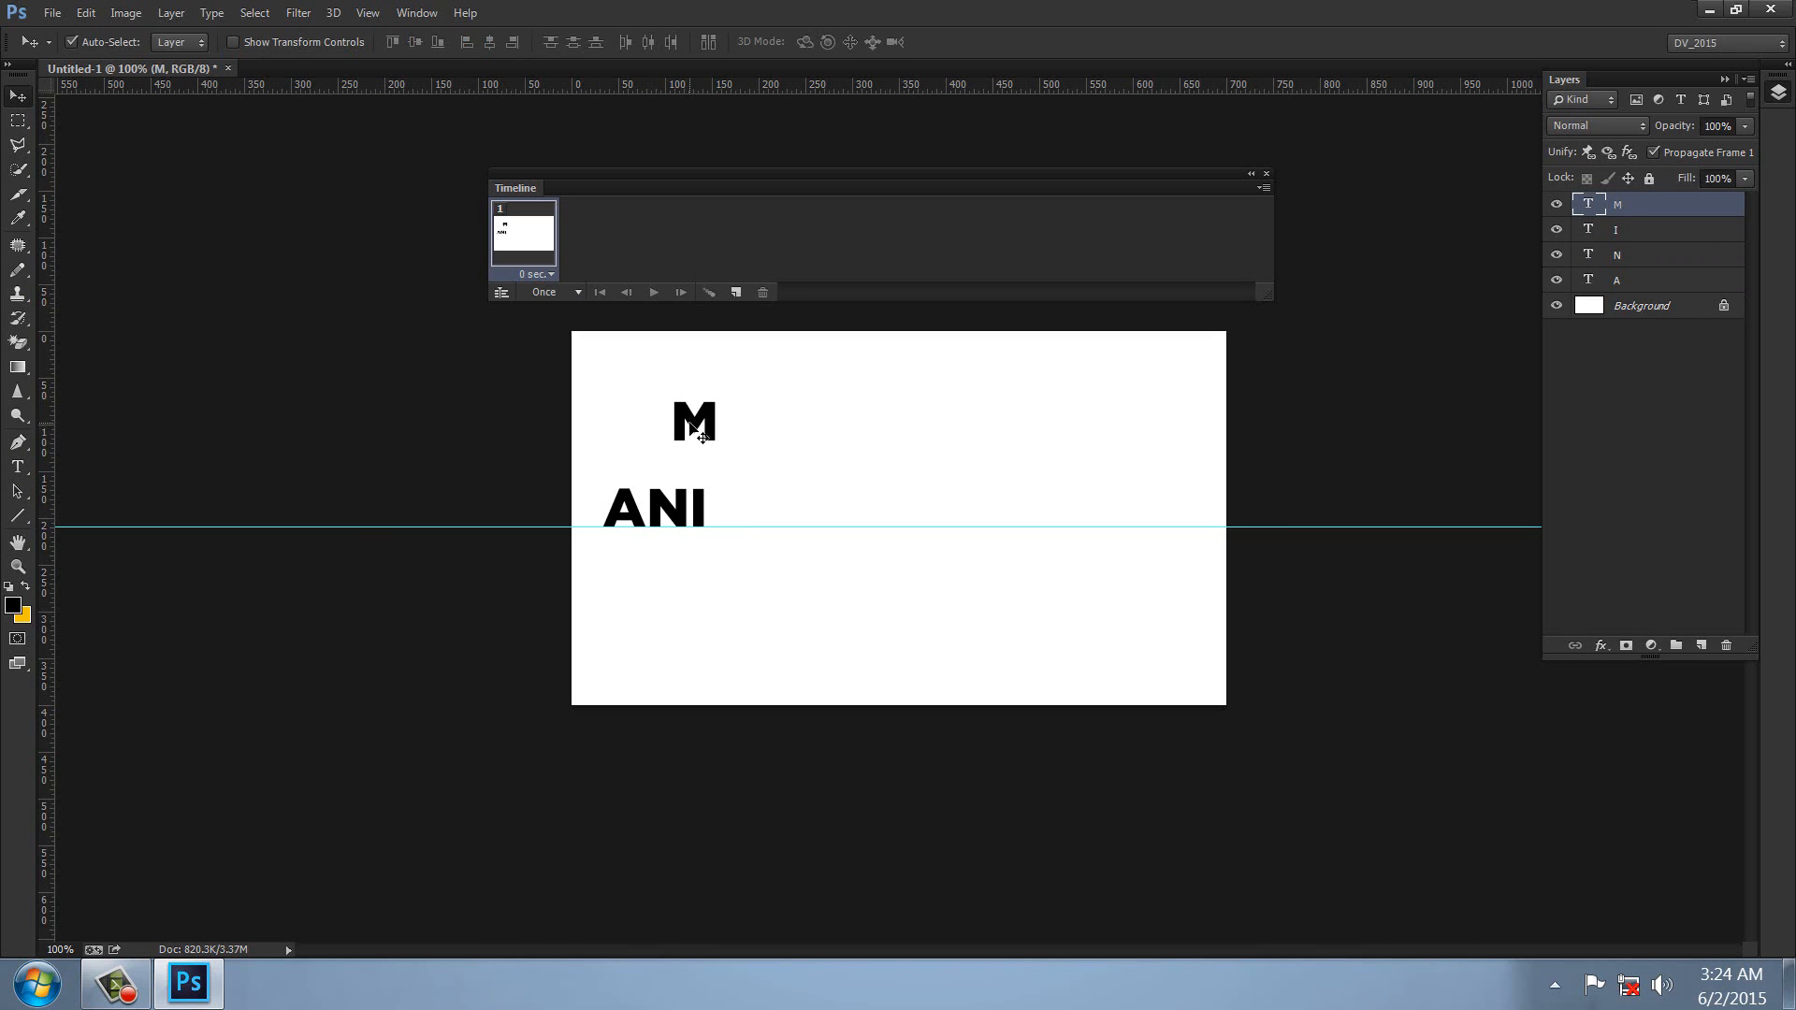
left_click_drag(703, 437, 740, 508)
Add a second letter "A" on a new layer and position it on the guide after "ANIM".
left_click(1703, 645)
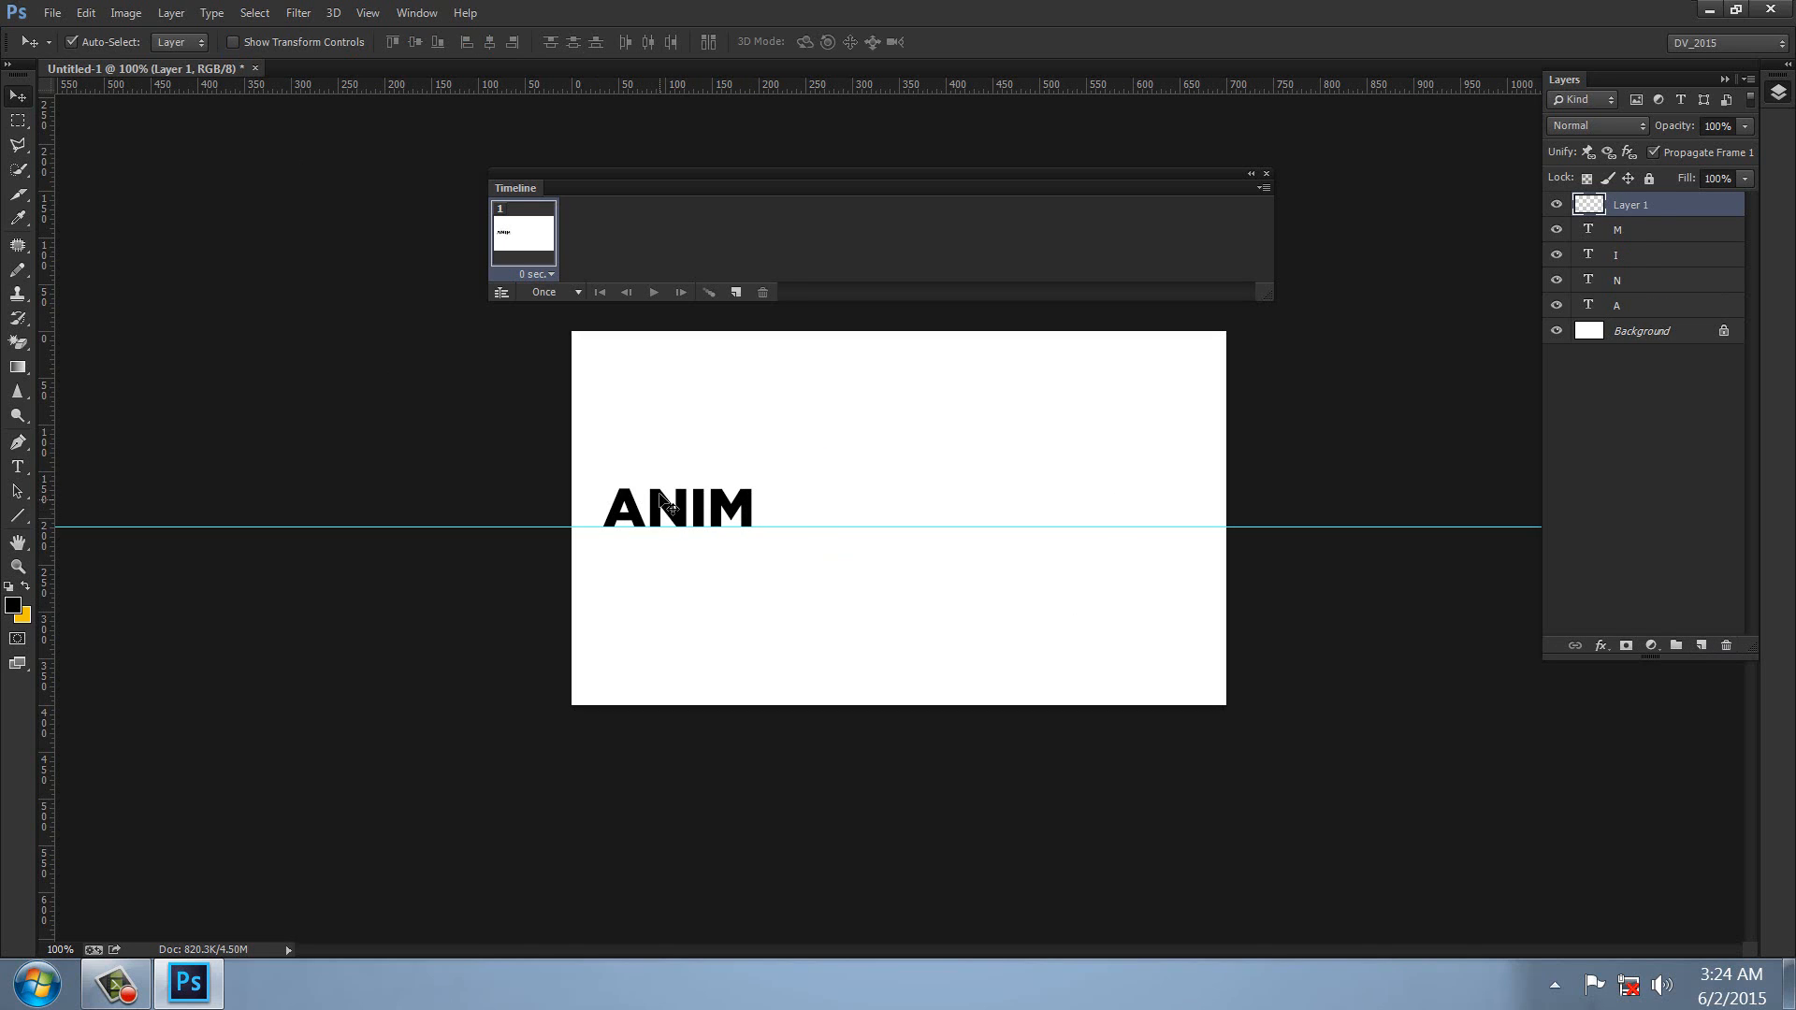
key("t")
left_click(673, 422)
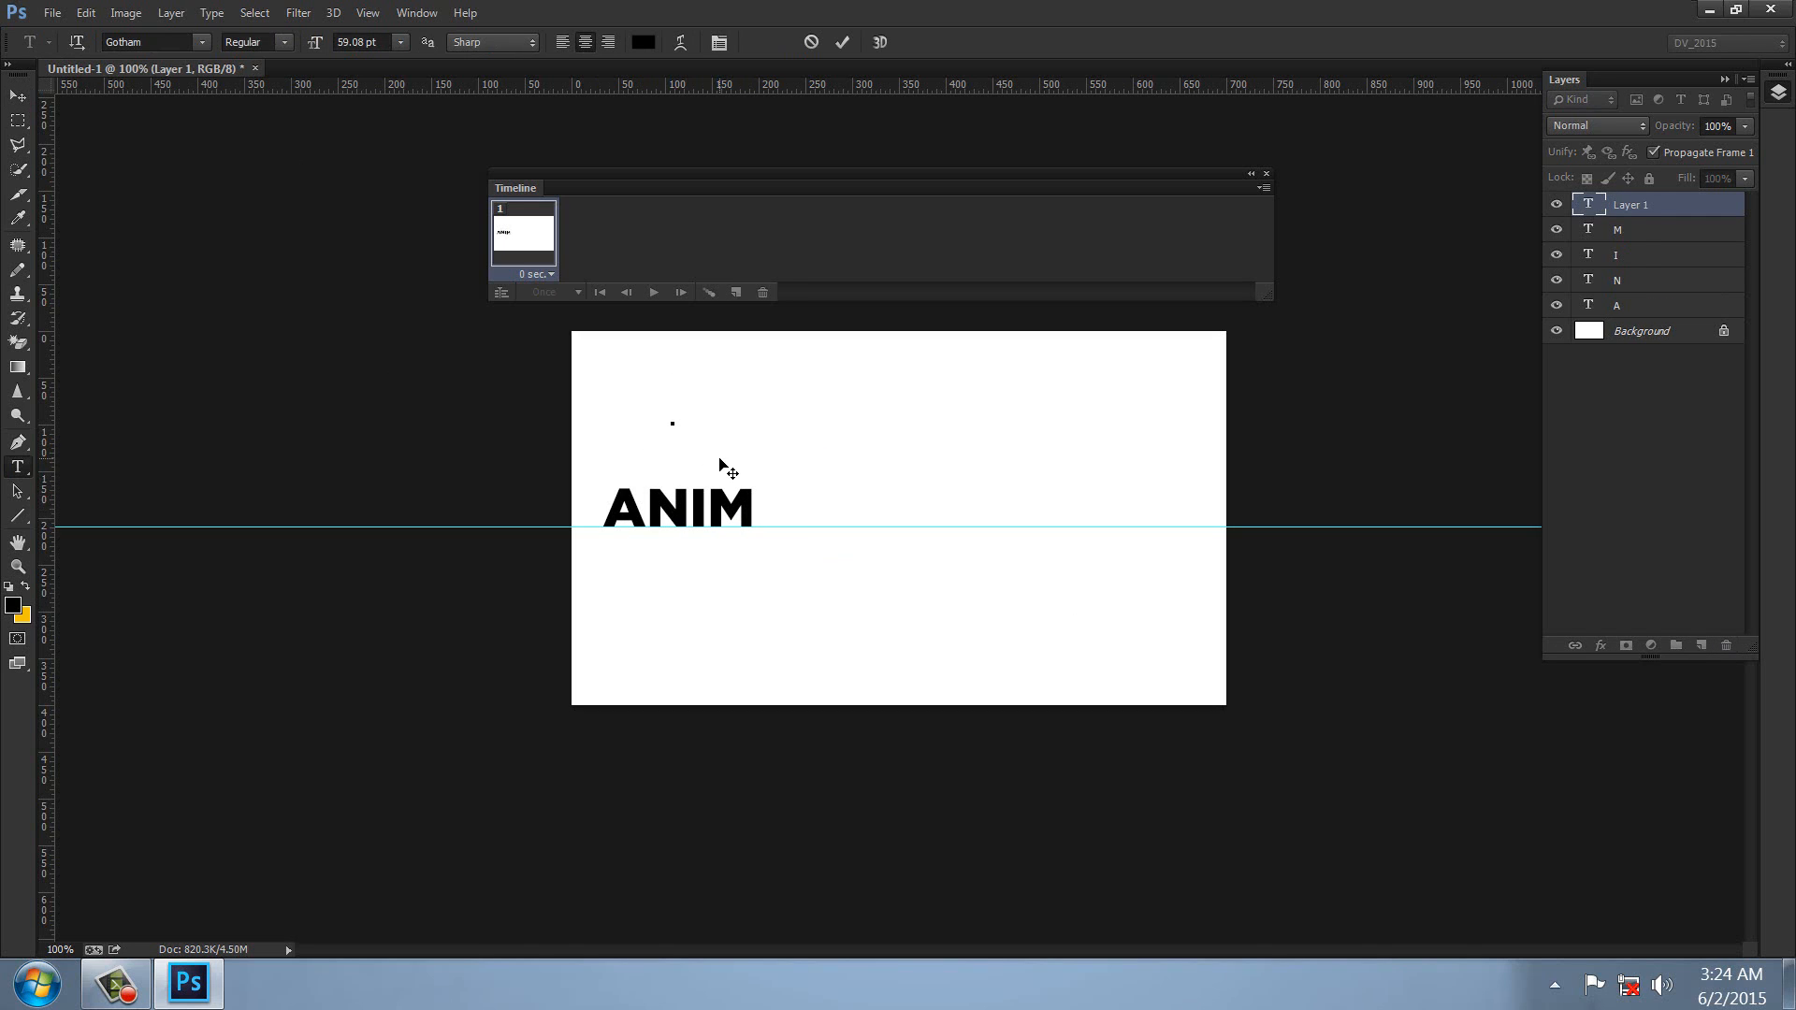
type("A")
left_click(19, 98)
left_click_drag(684, 413, 800, 521)
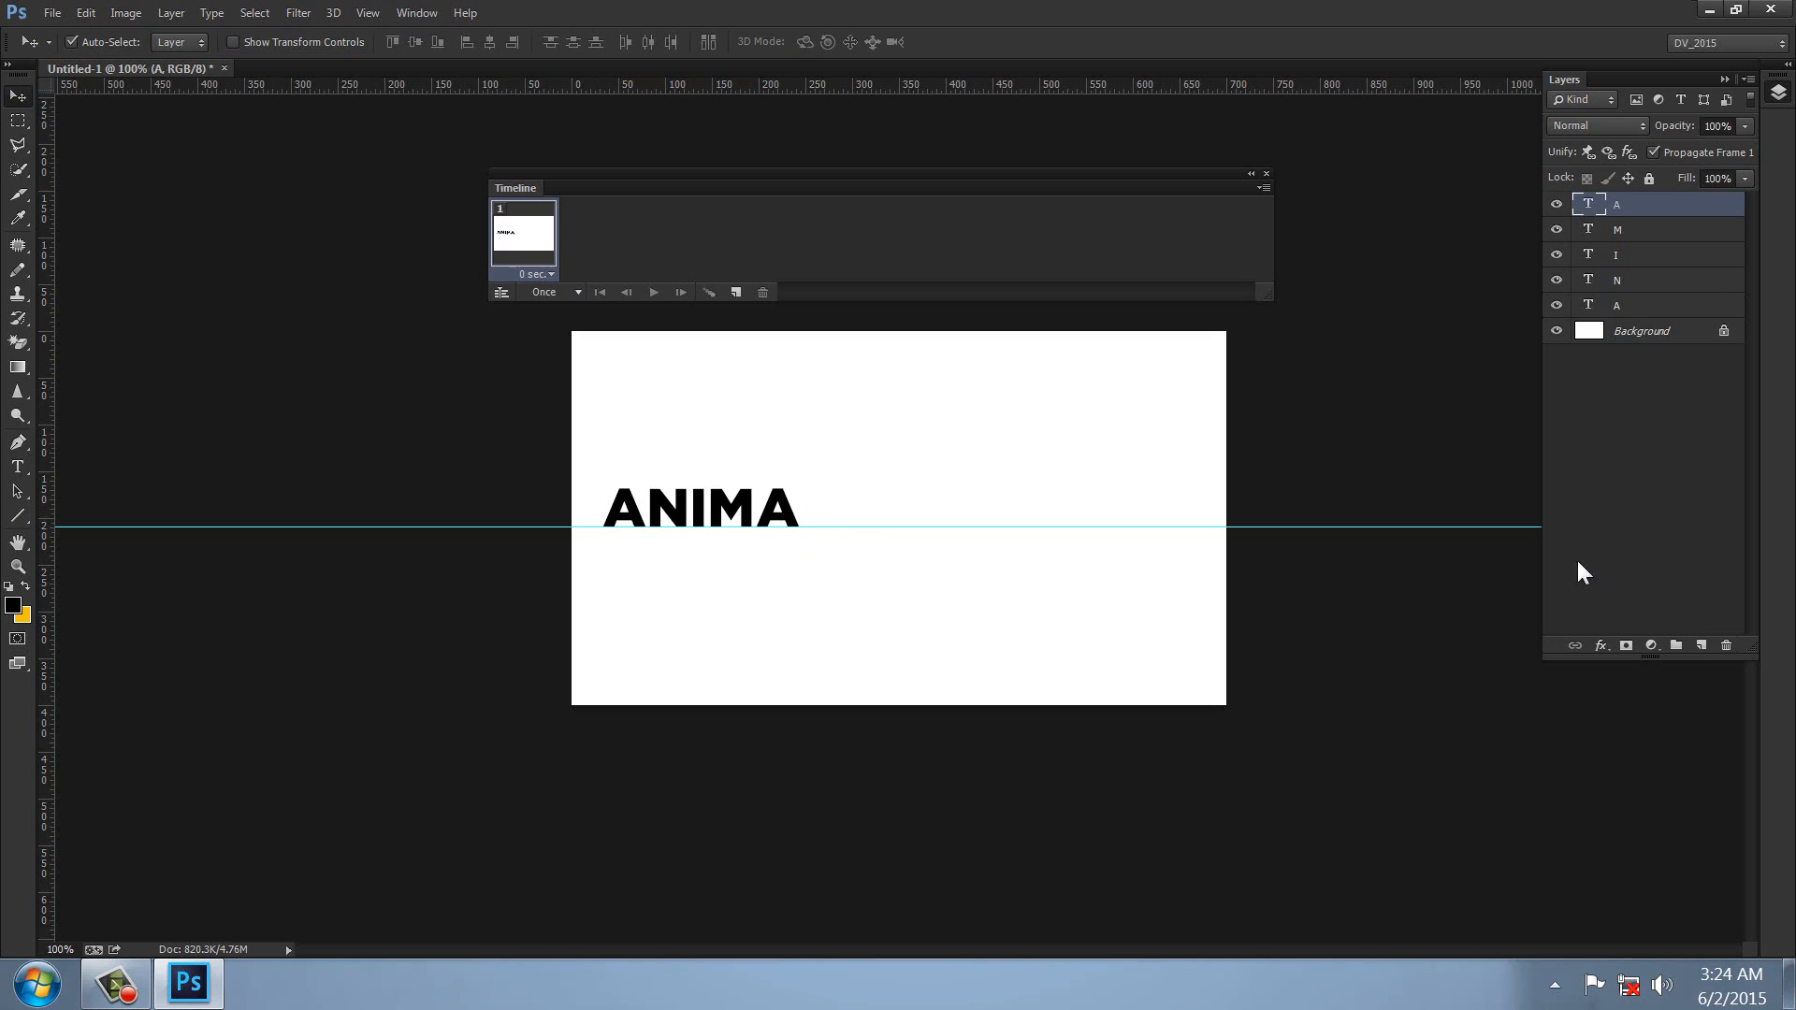
Add the letter "T" on a new layer and position it on the guide after "ANIMA".
left_click(1701, 646)
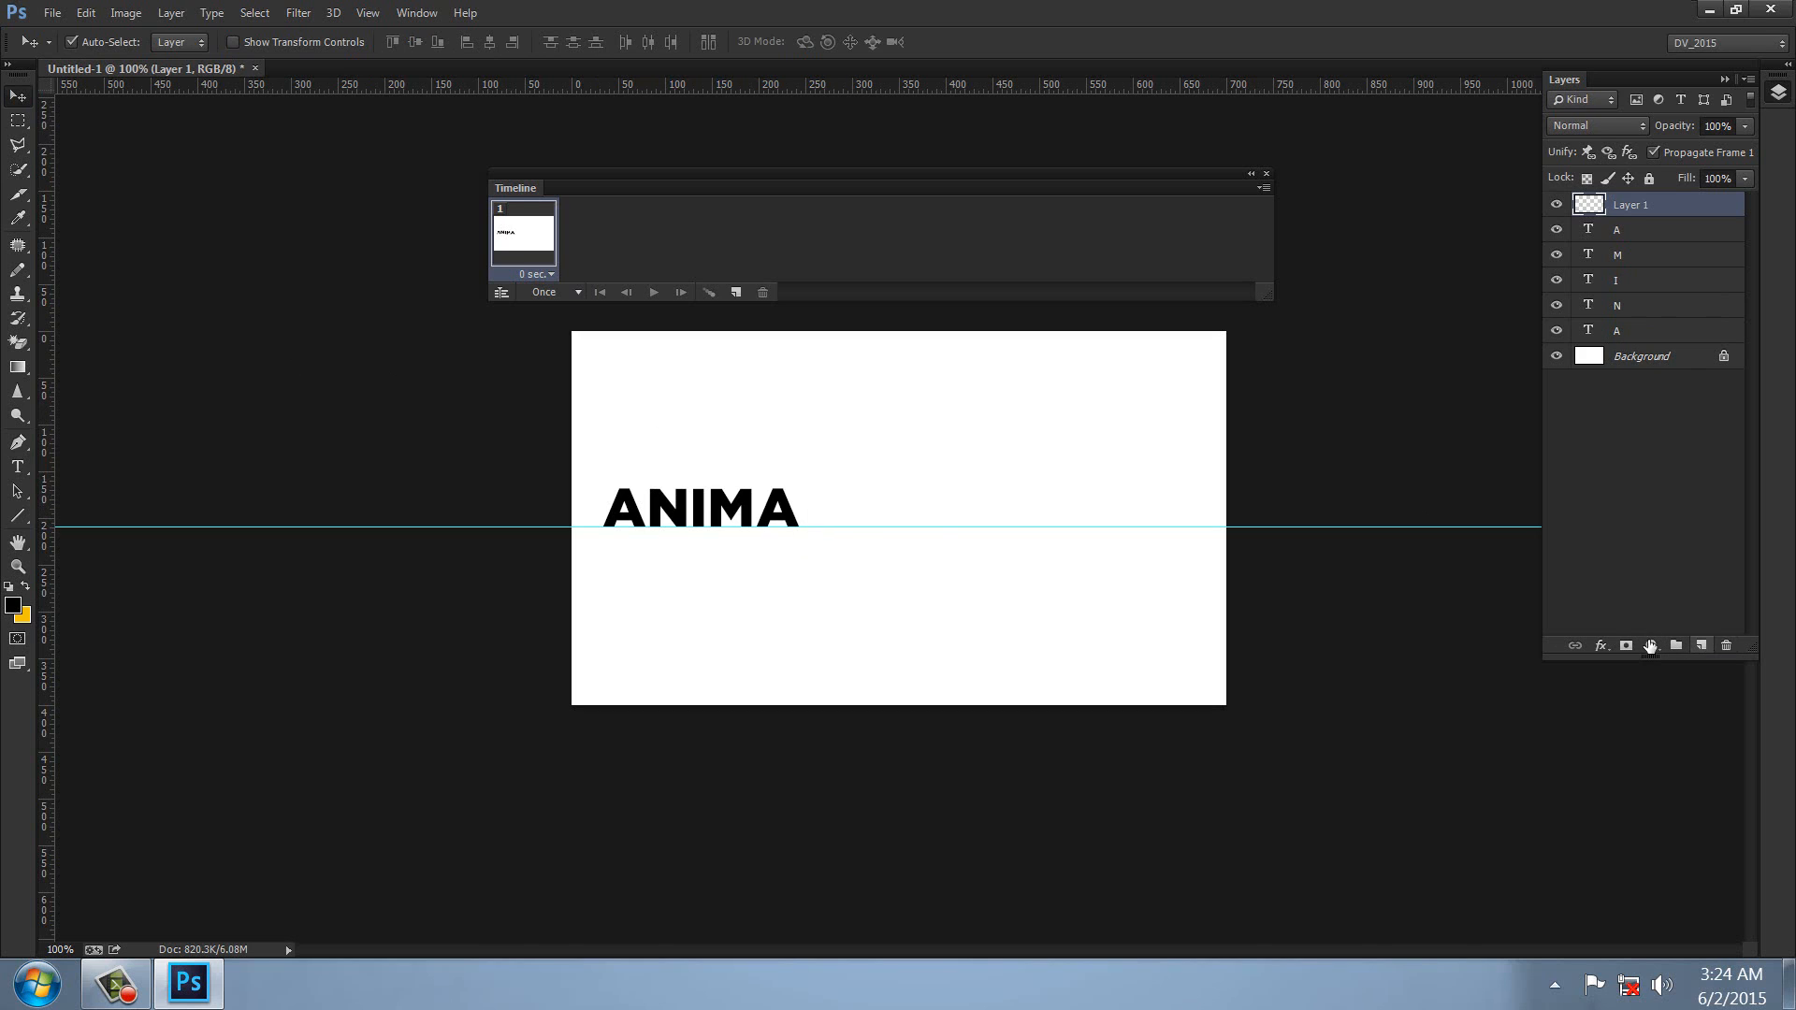
left_click(19, 466)
left_click(865, 443)
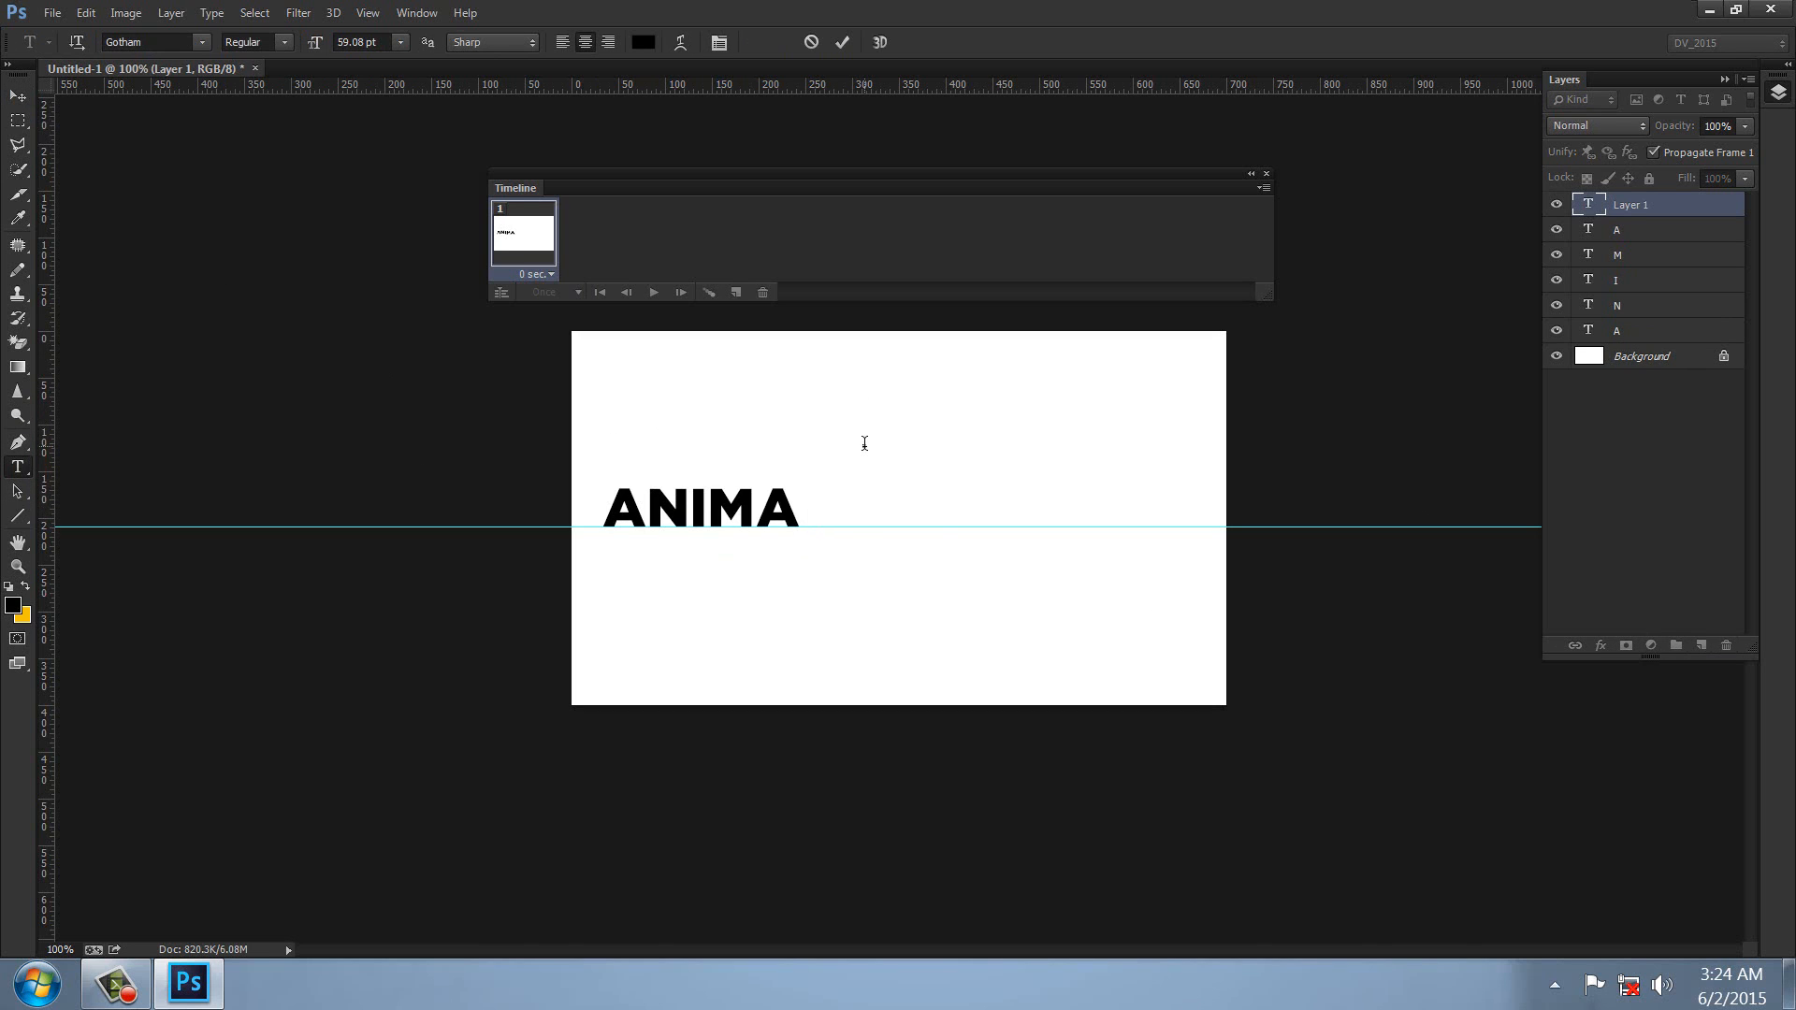
type("T")
left_click(21, 98)
left_click_drag(864, 432, 827, 514)
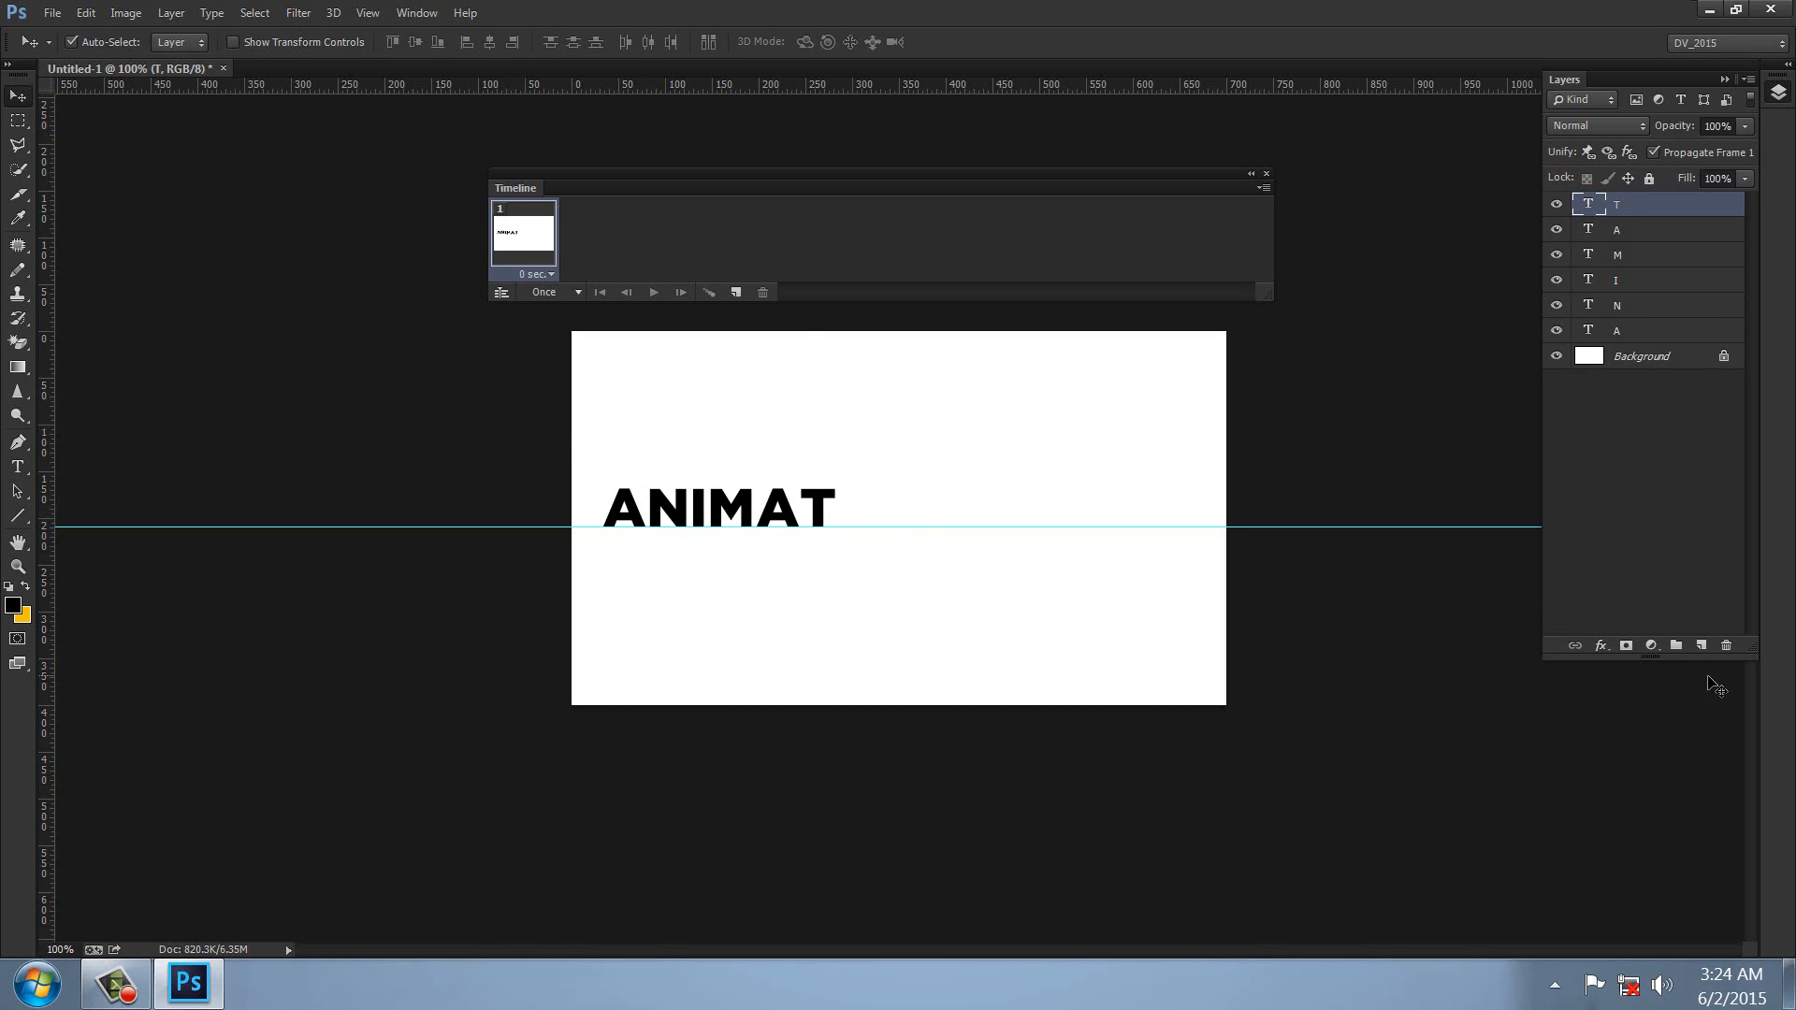
Add a second letter "I" on a new layer and position it on the guide after "ANIMAT".
left_click(1702, 645)
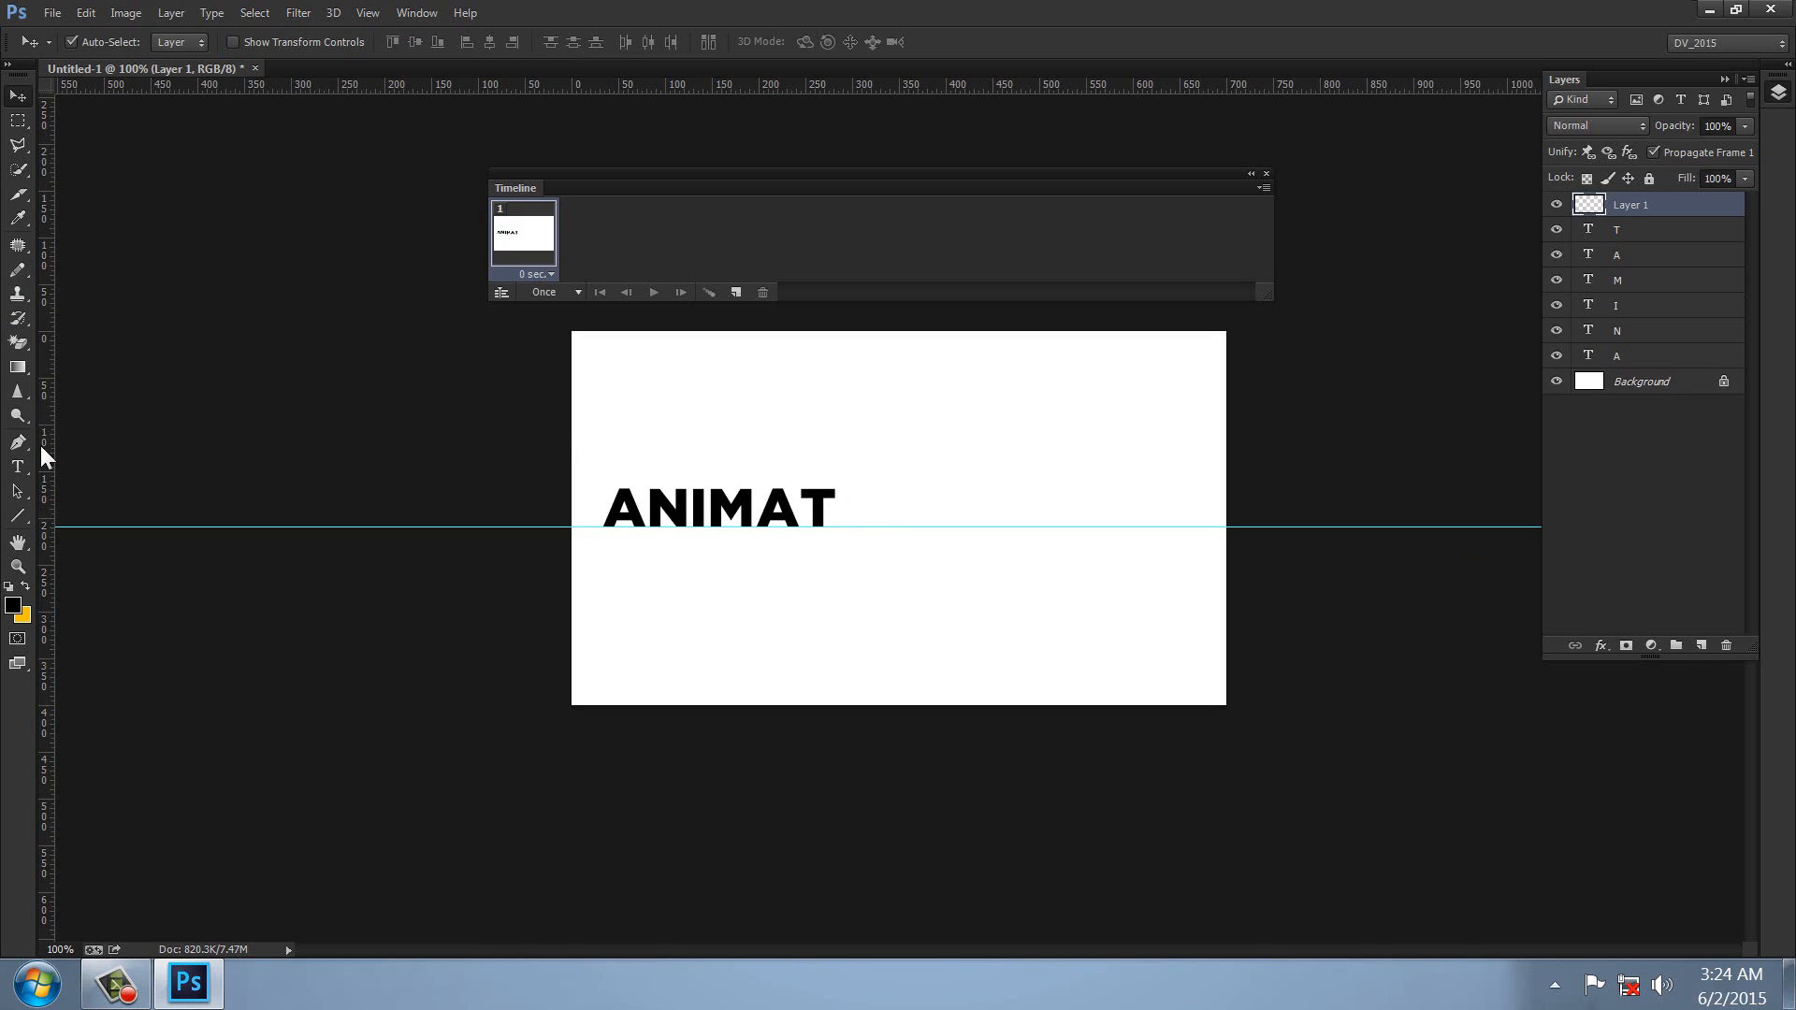
left_click(18, 466)
left_click(843, 436)
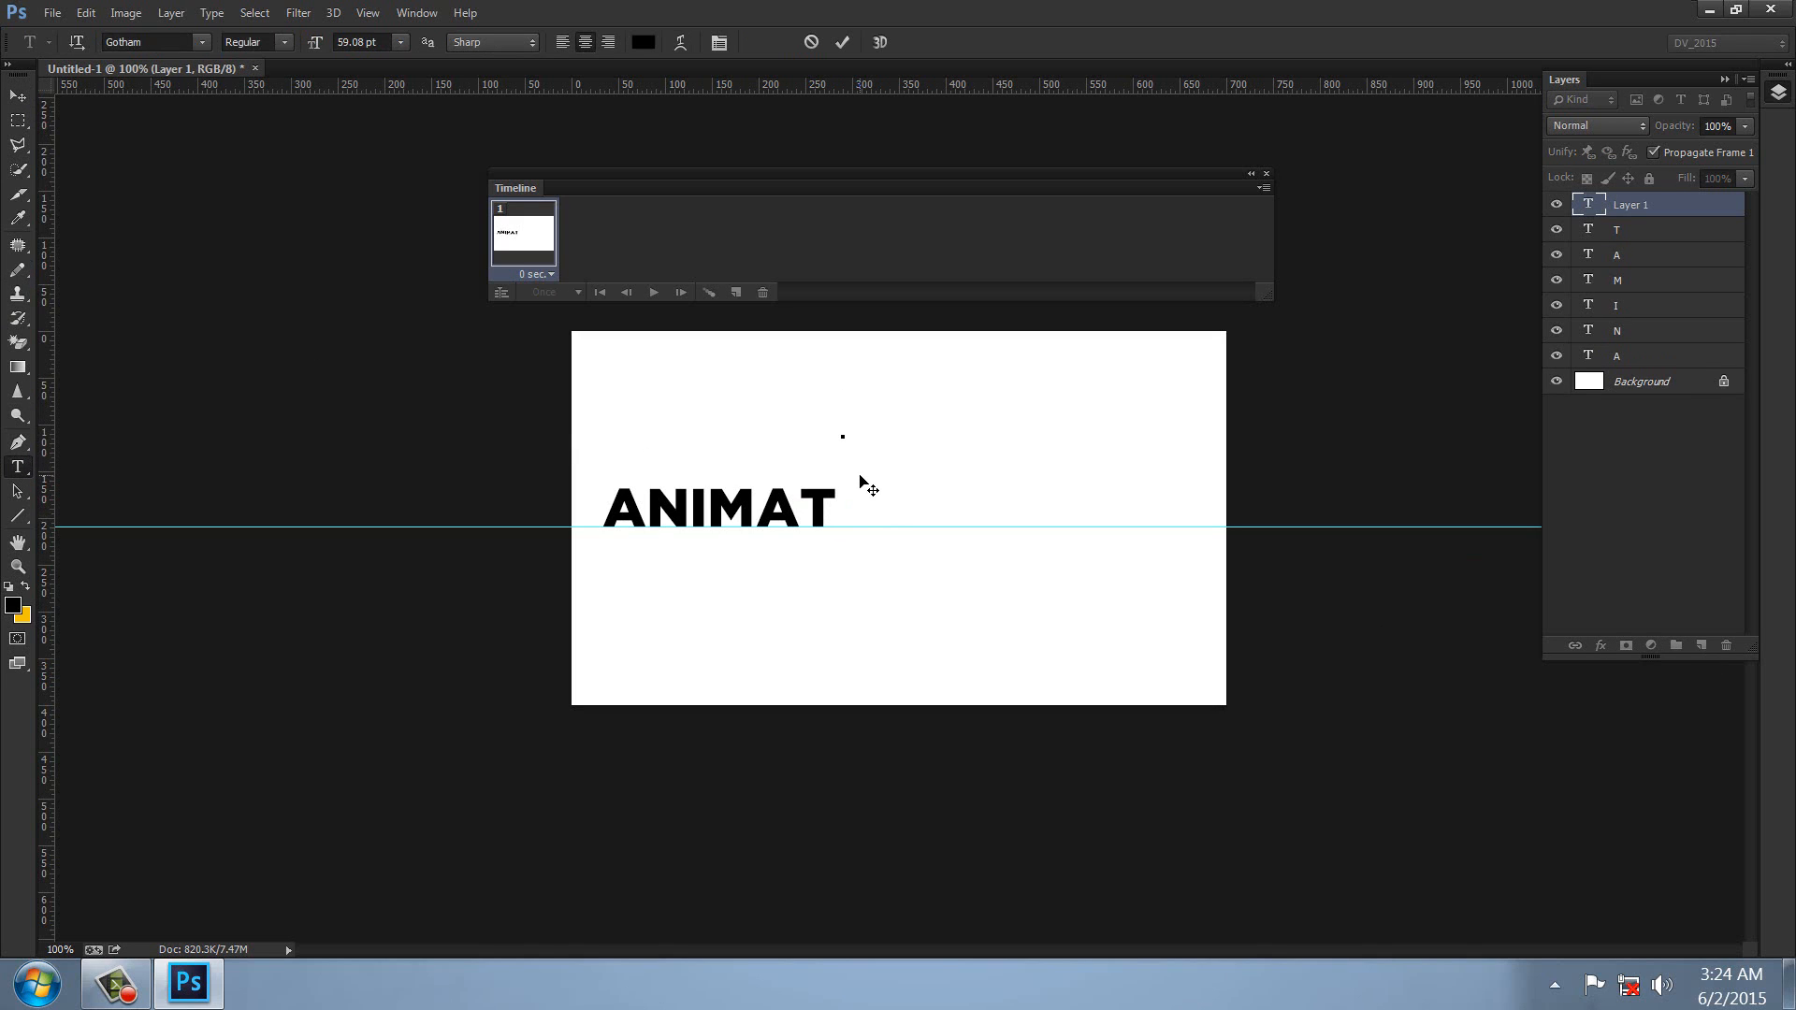
type("I")
left_click(18, 95)
left_click_drag(846, 418, 855, 508)
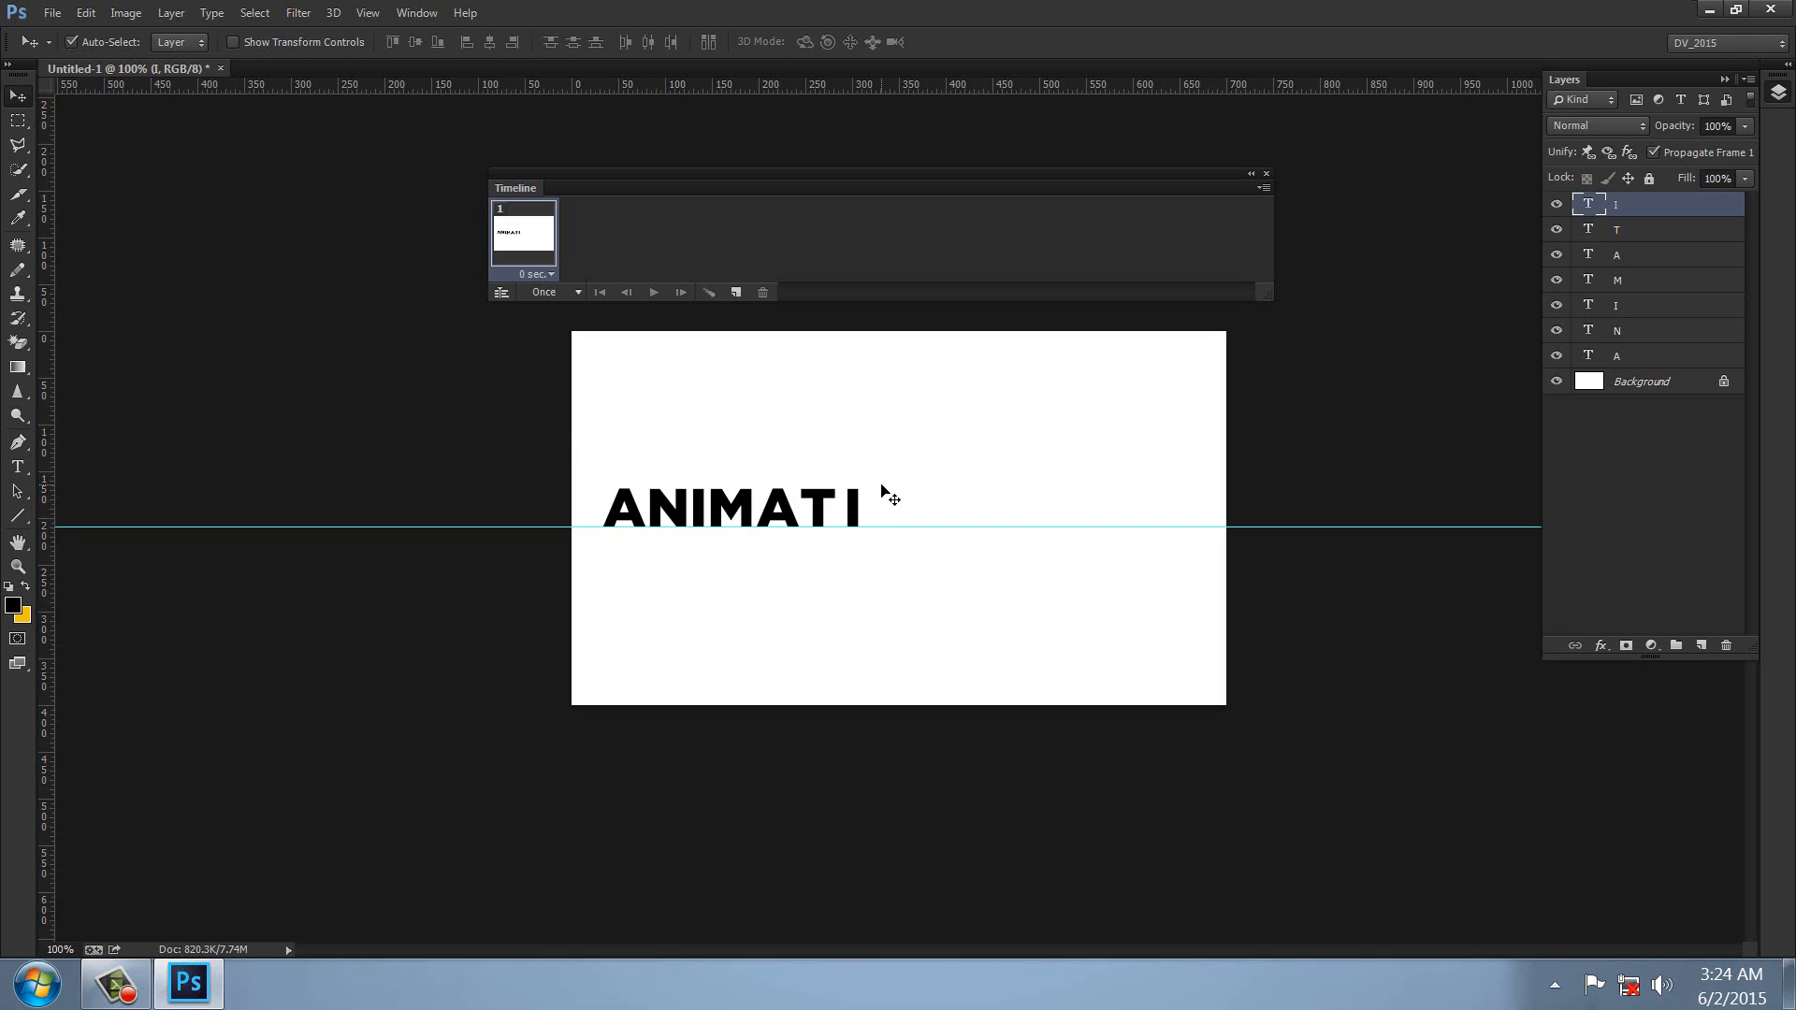
Add the letter "O" as its own text layer and position it on the guide after "ANIMATI".
key("t")
left_click(888, 424)
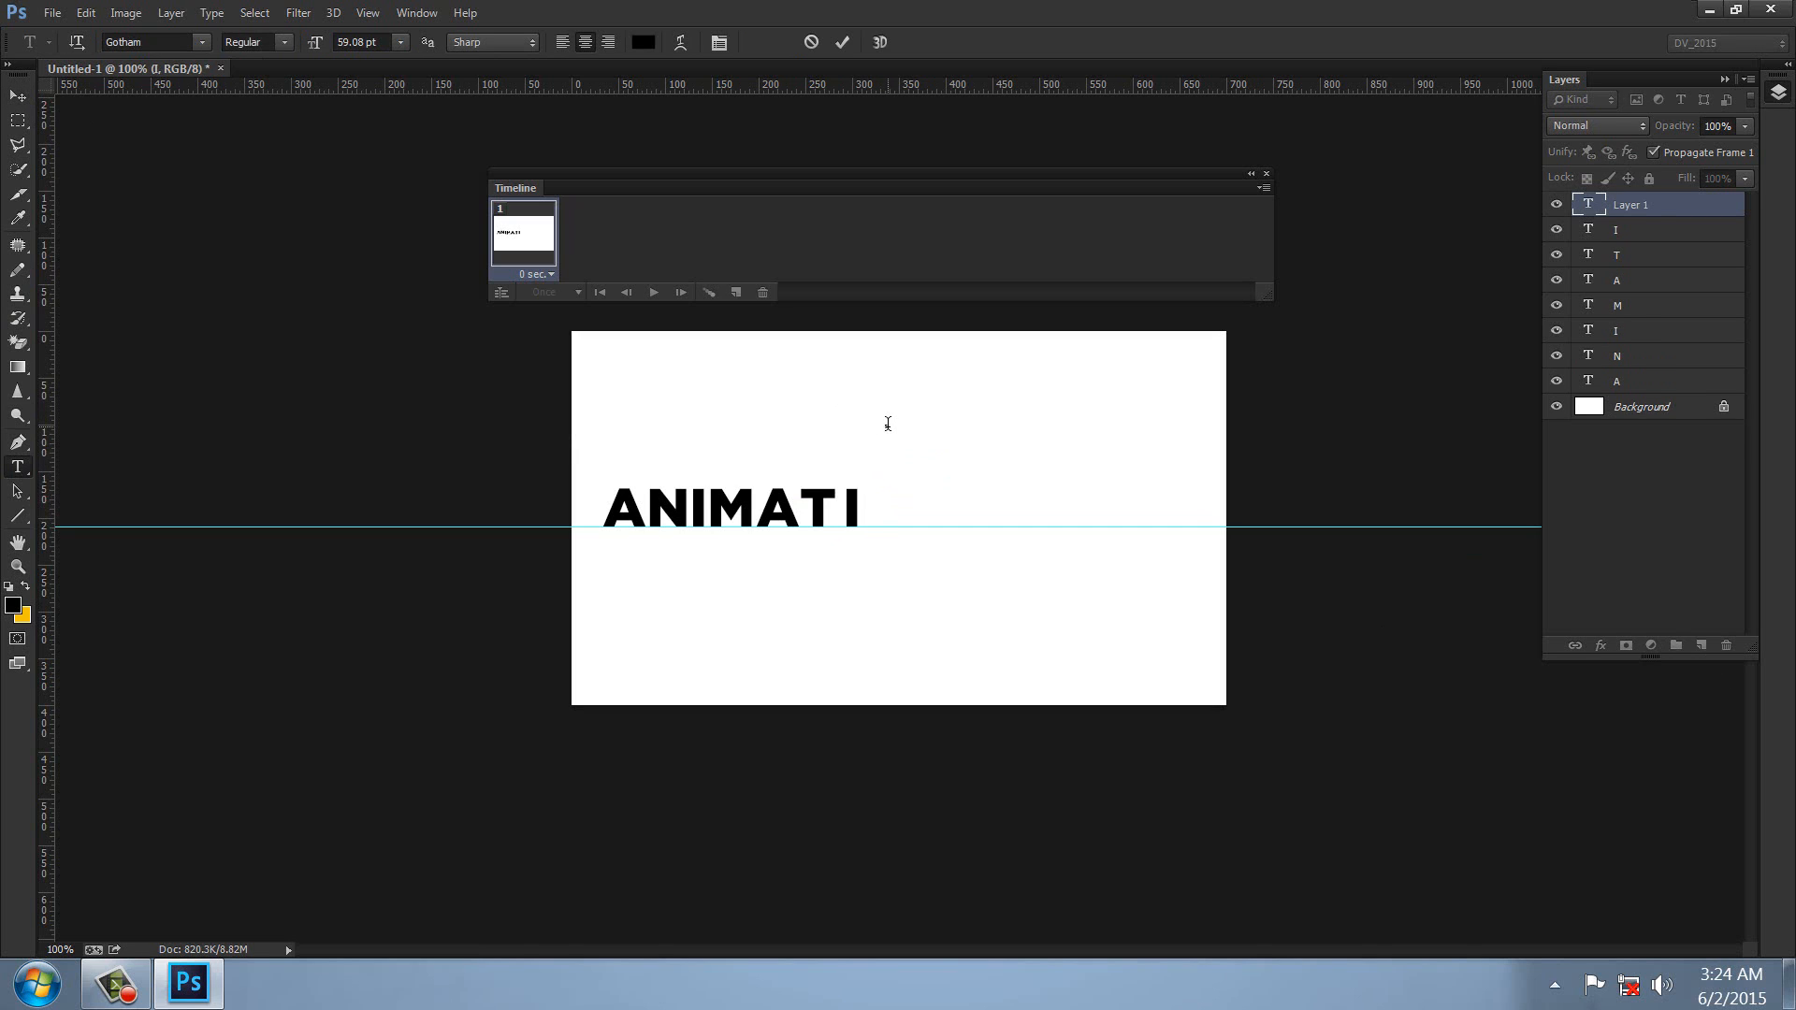
type("O")
left_click(20, 103)
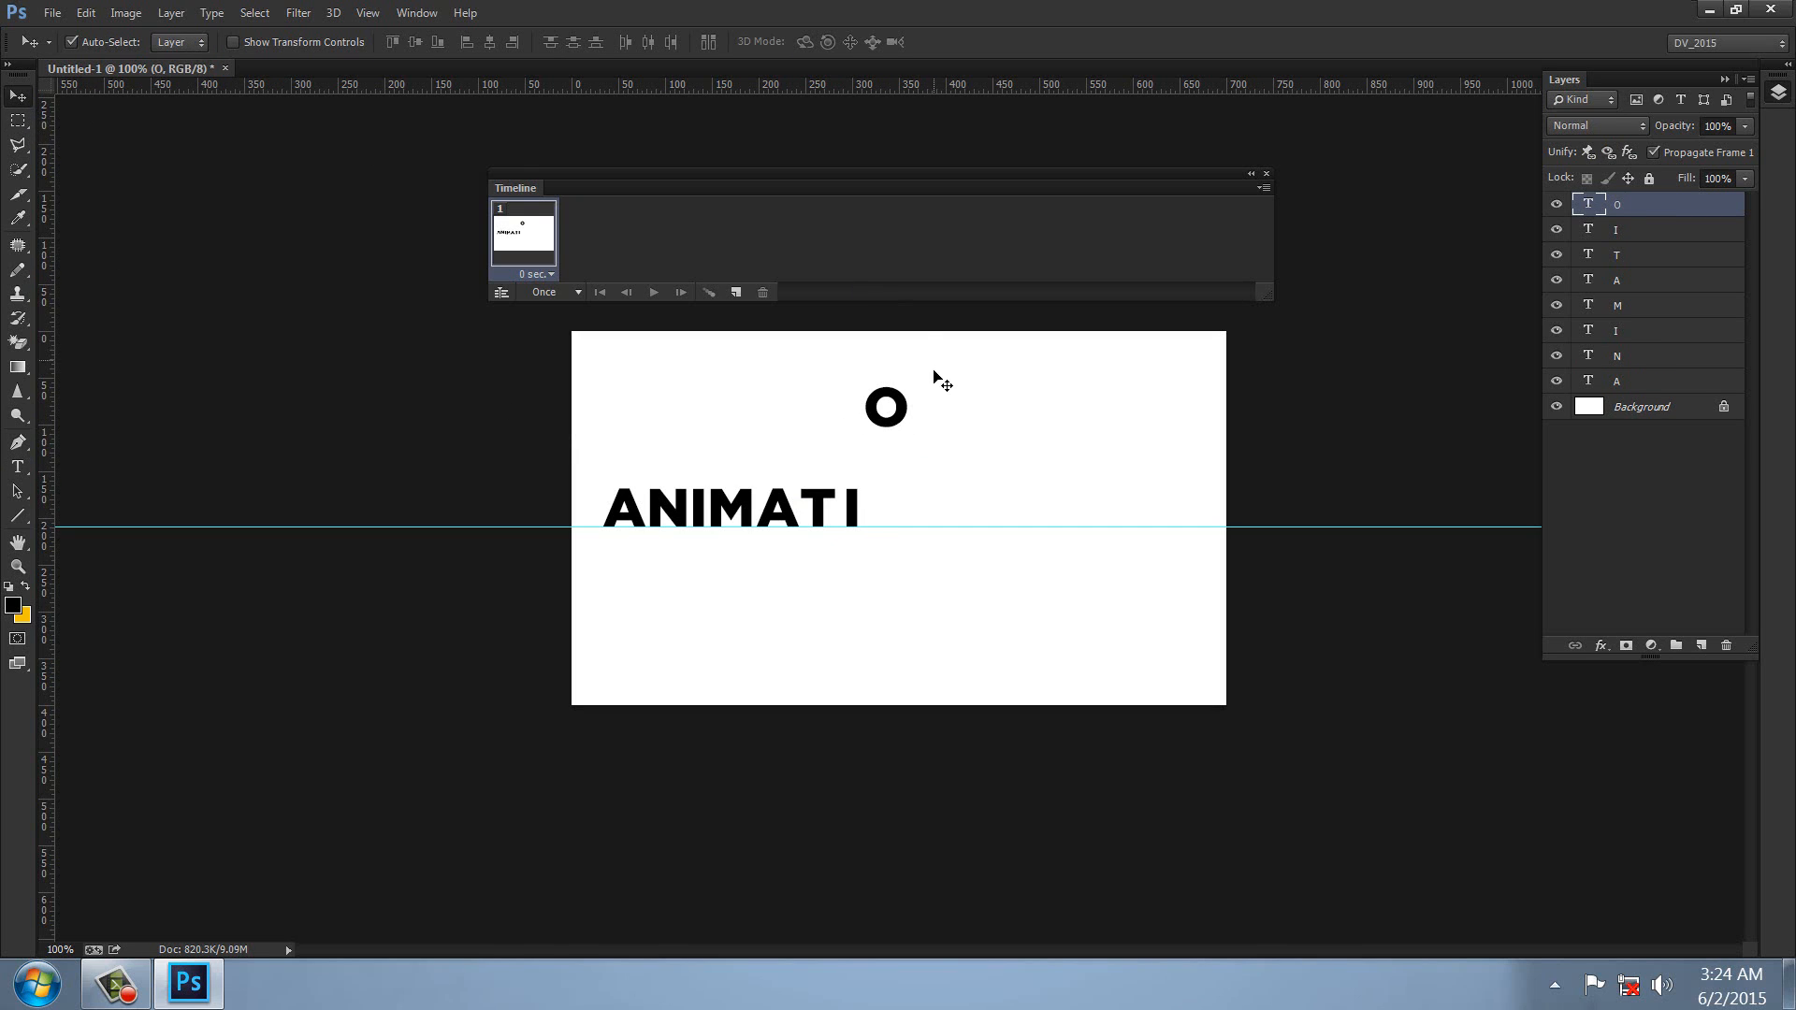
left_click_drag(903, 407, 914, 509)
Add the final letter "N" as its own text layer and position it at the end of the word "ANIMATION".
key("t")
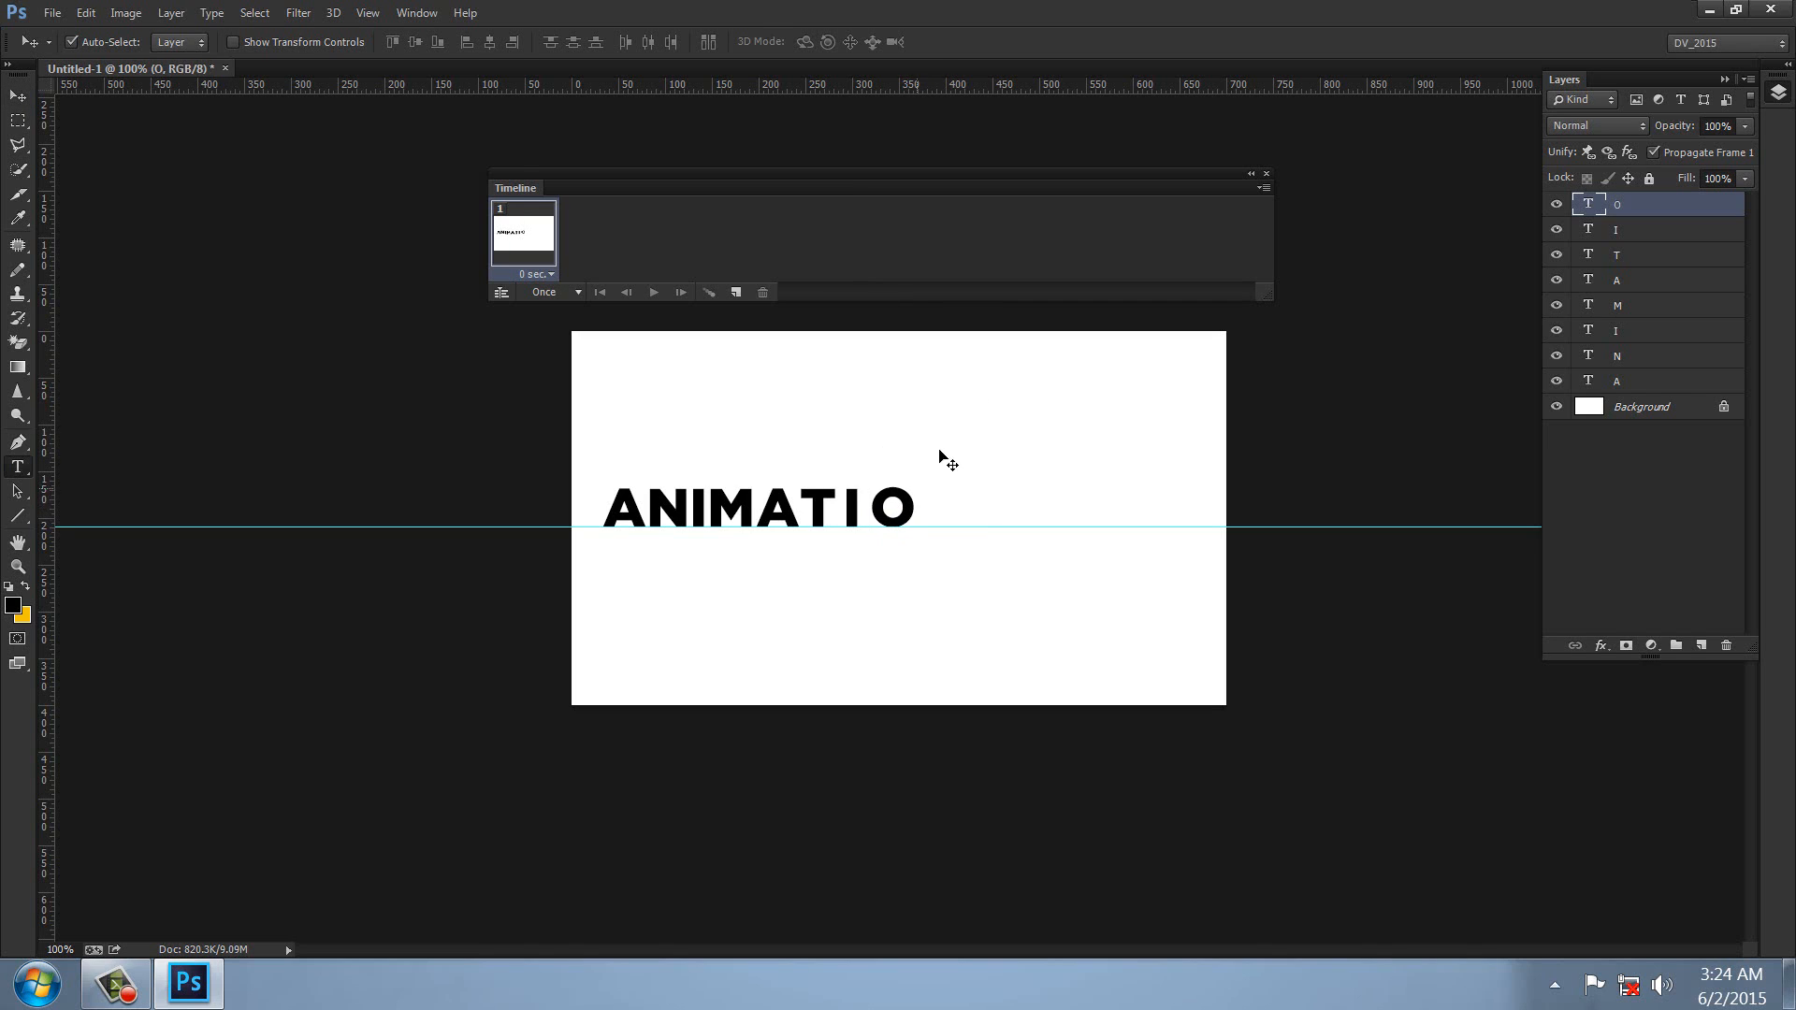
left_click(960, 410)
type("N")
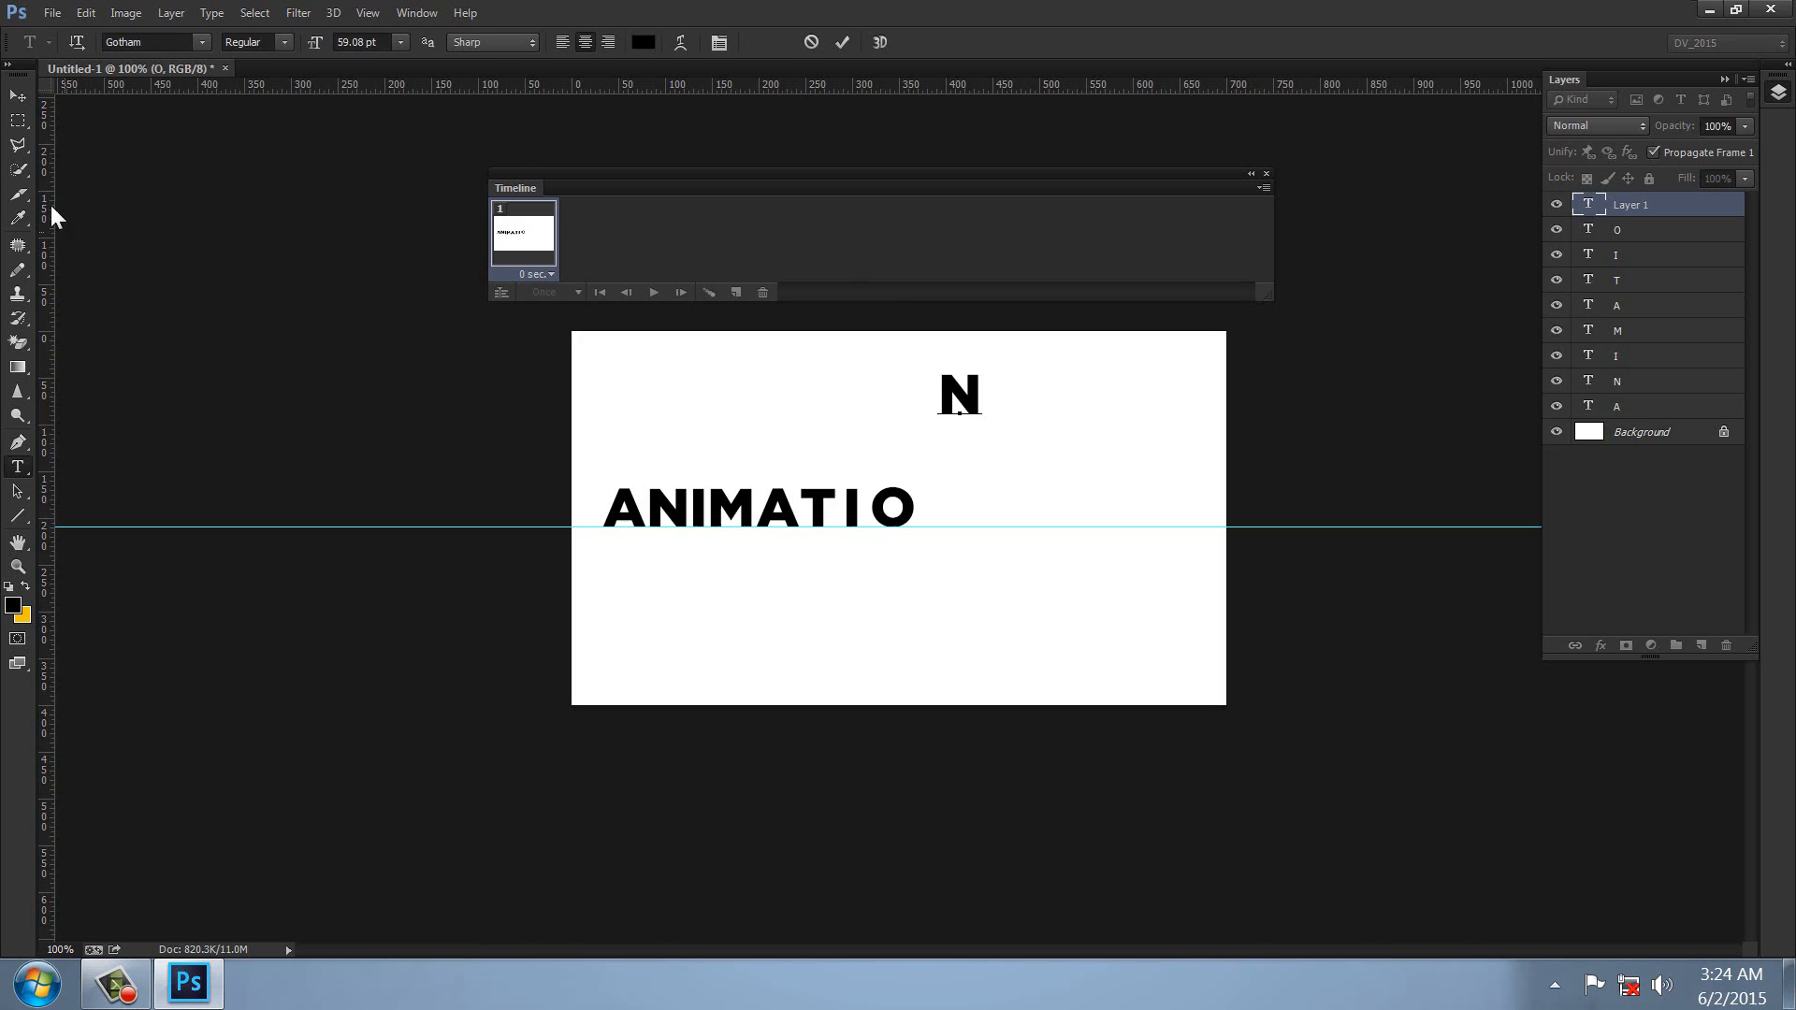
left_click(17, 101)
left_click_drag(968, 398, 956, 511)
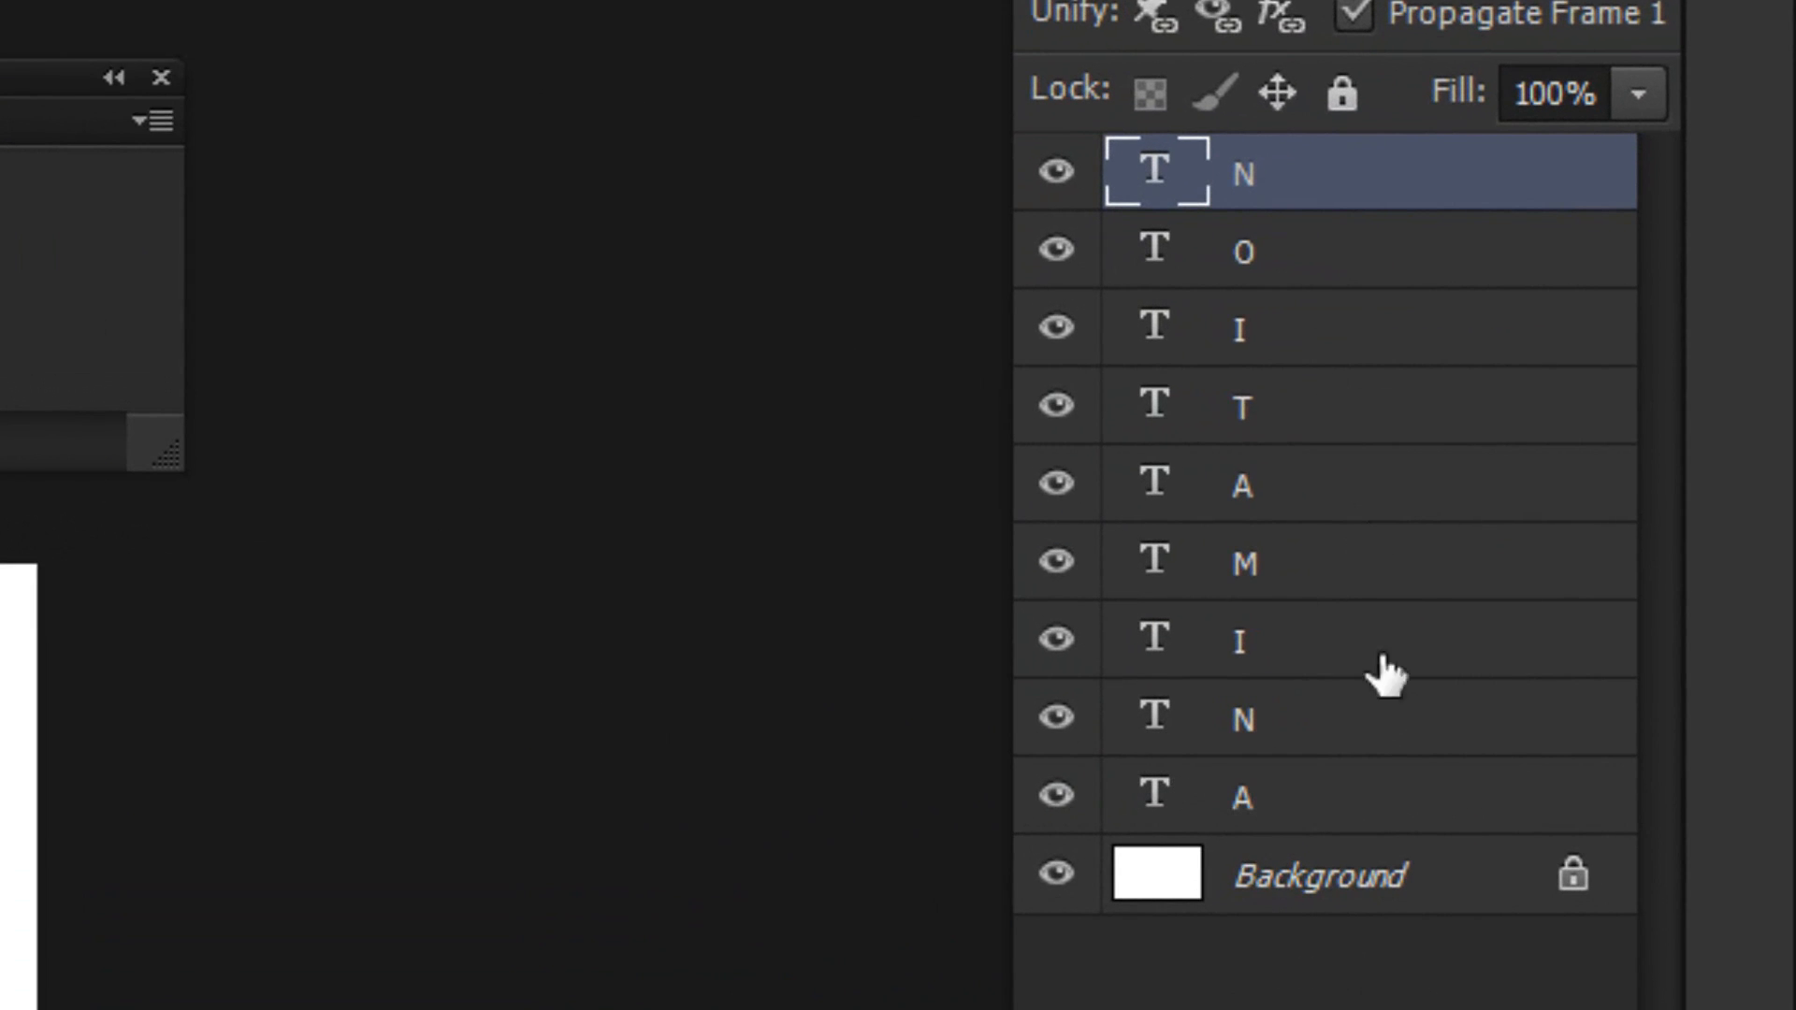
Move all nine letter layers together to the horizontal middle of the canvas and hide them in frame 1.
left_click(1441, 687, "shift")
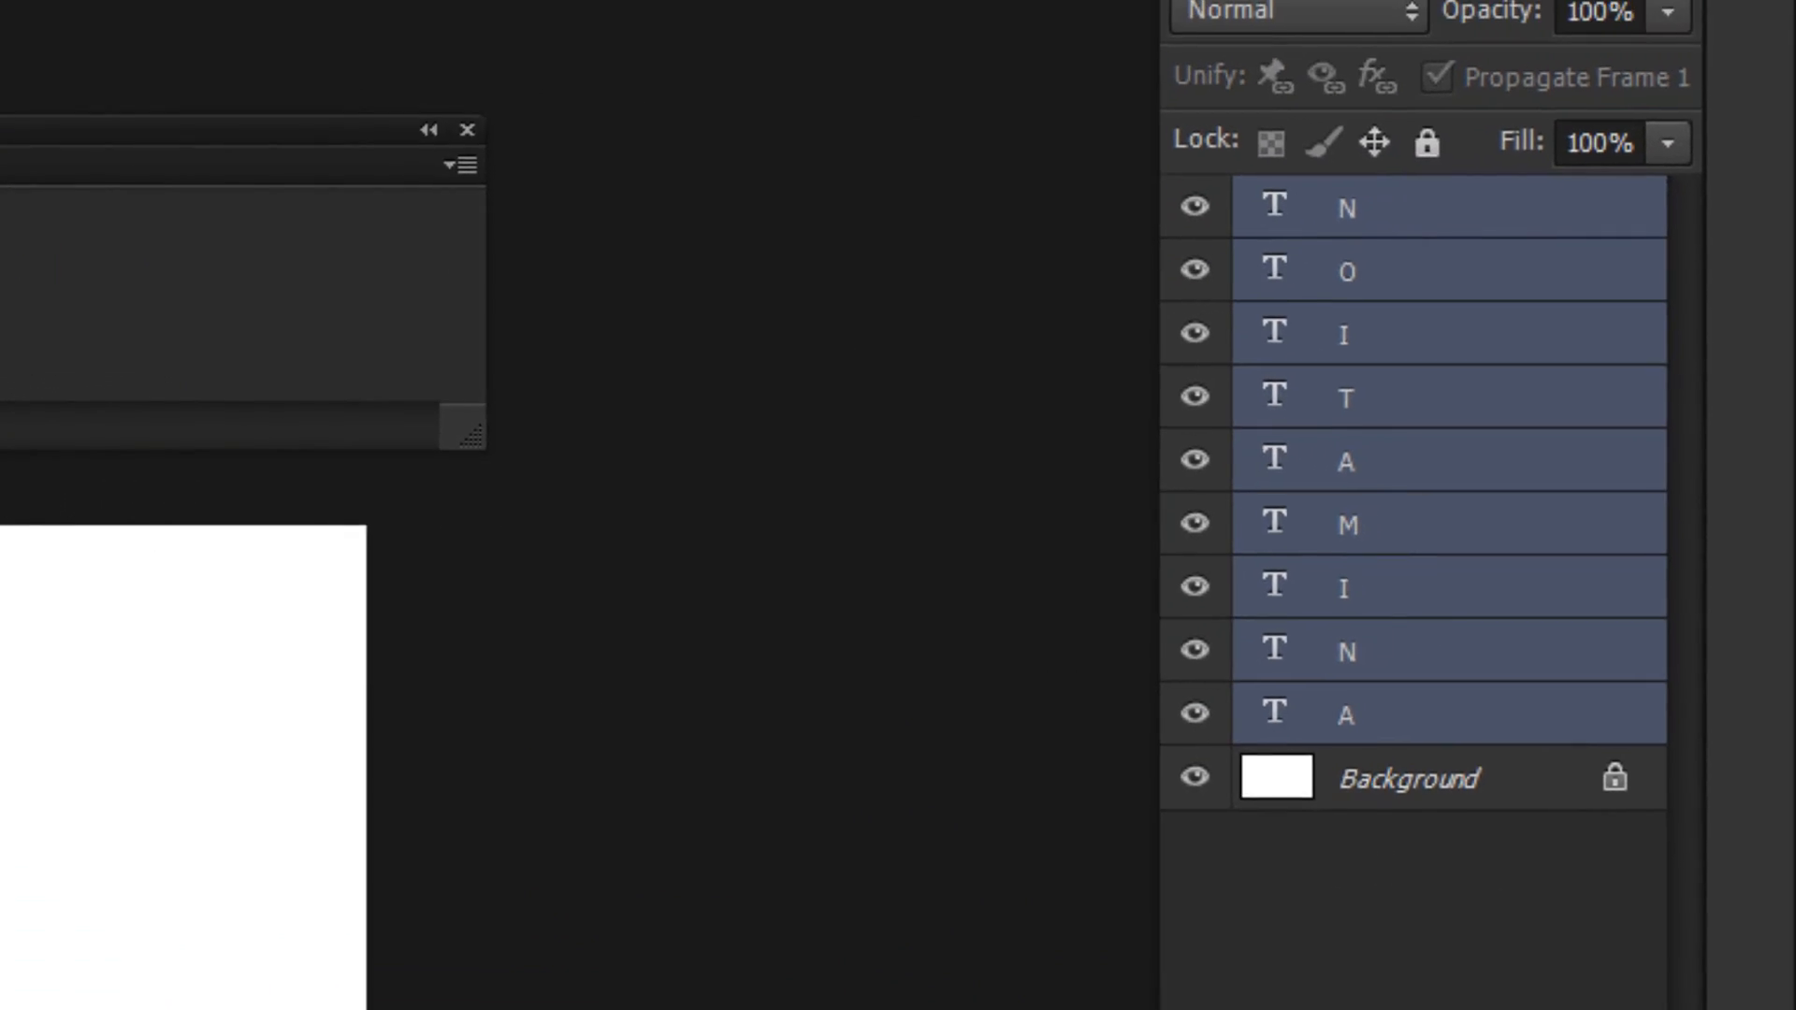
left_click_drag(419, 753, 778, 691)
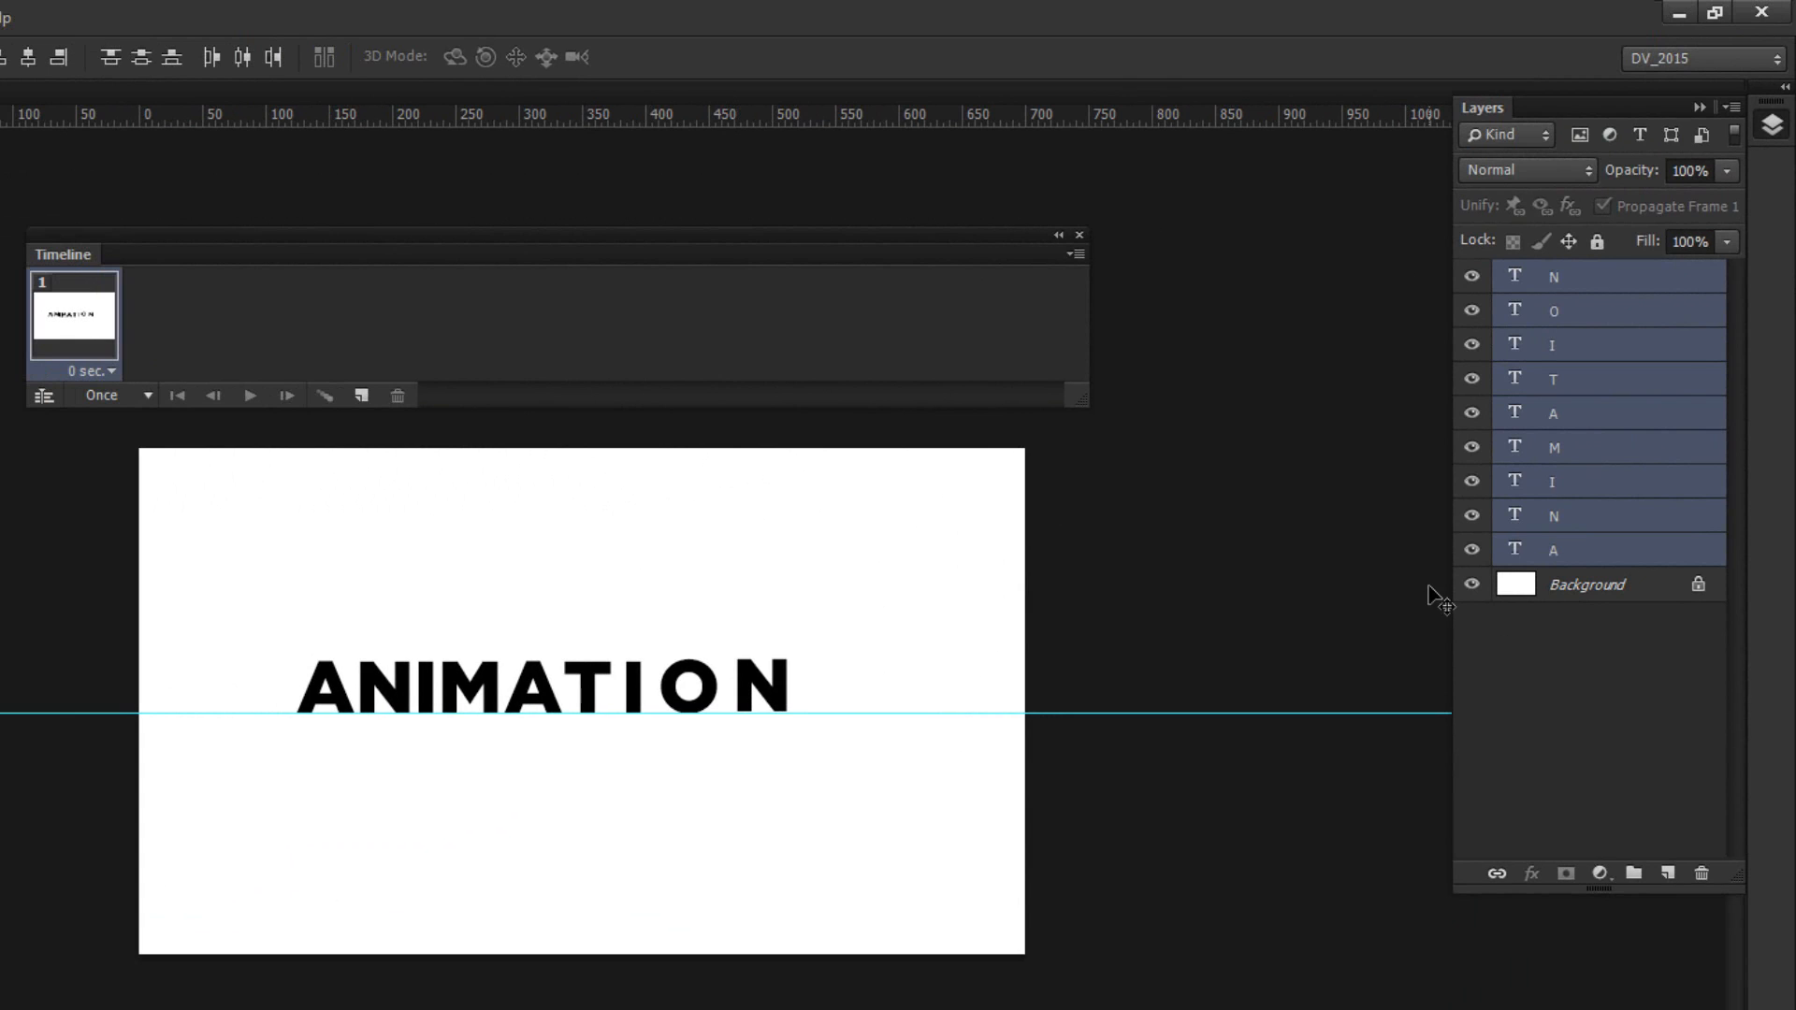
left_click_drag(1474, 557, 1475, 276)
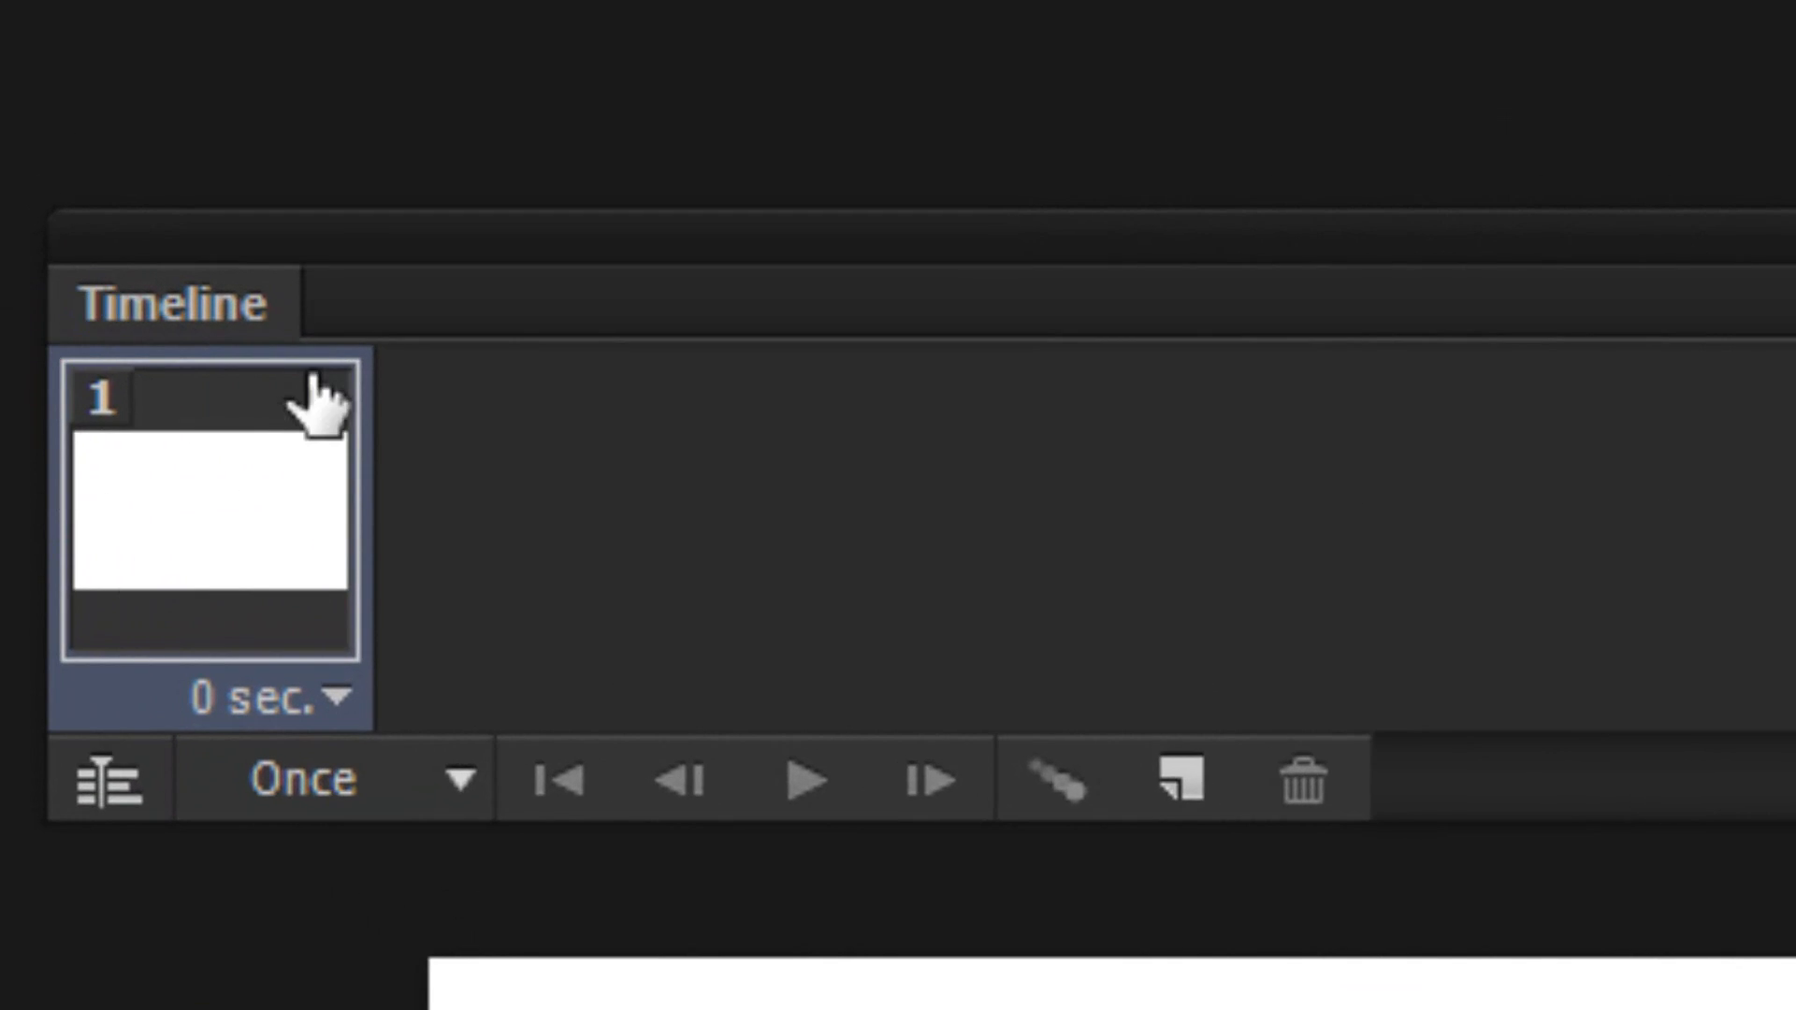
Add frames 2 to 4, showing one more letter layer in each so they read "A", "AN" and "ANI".
left_click(1170, 784)
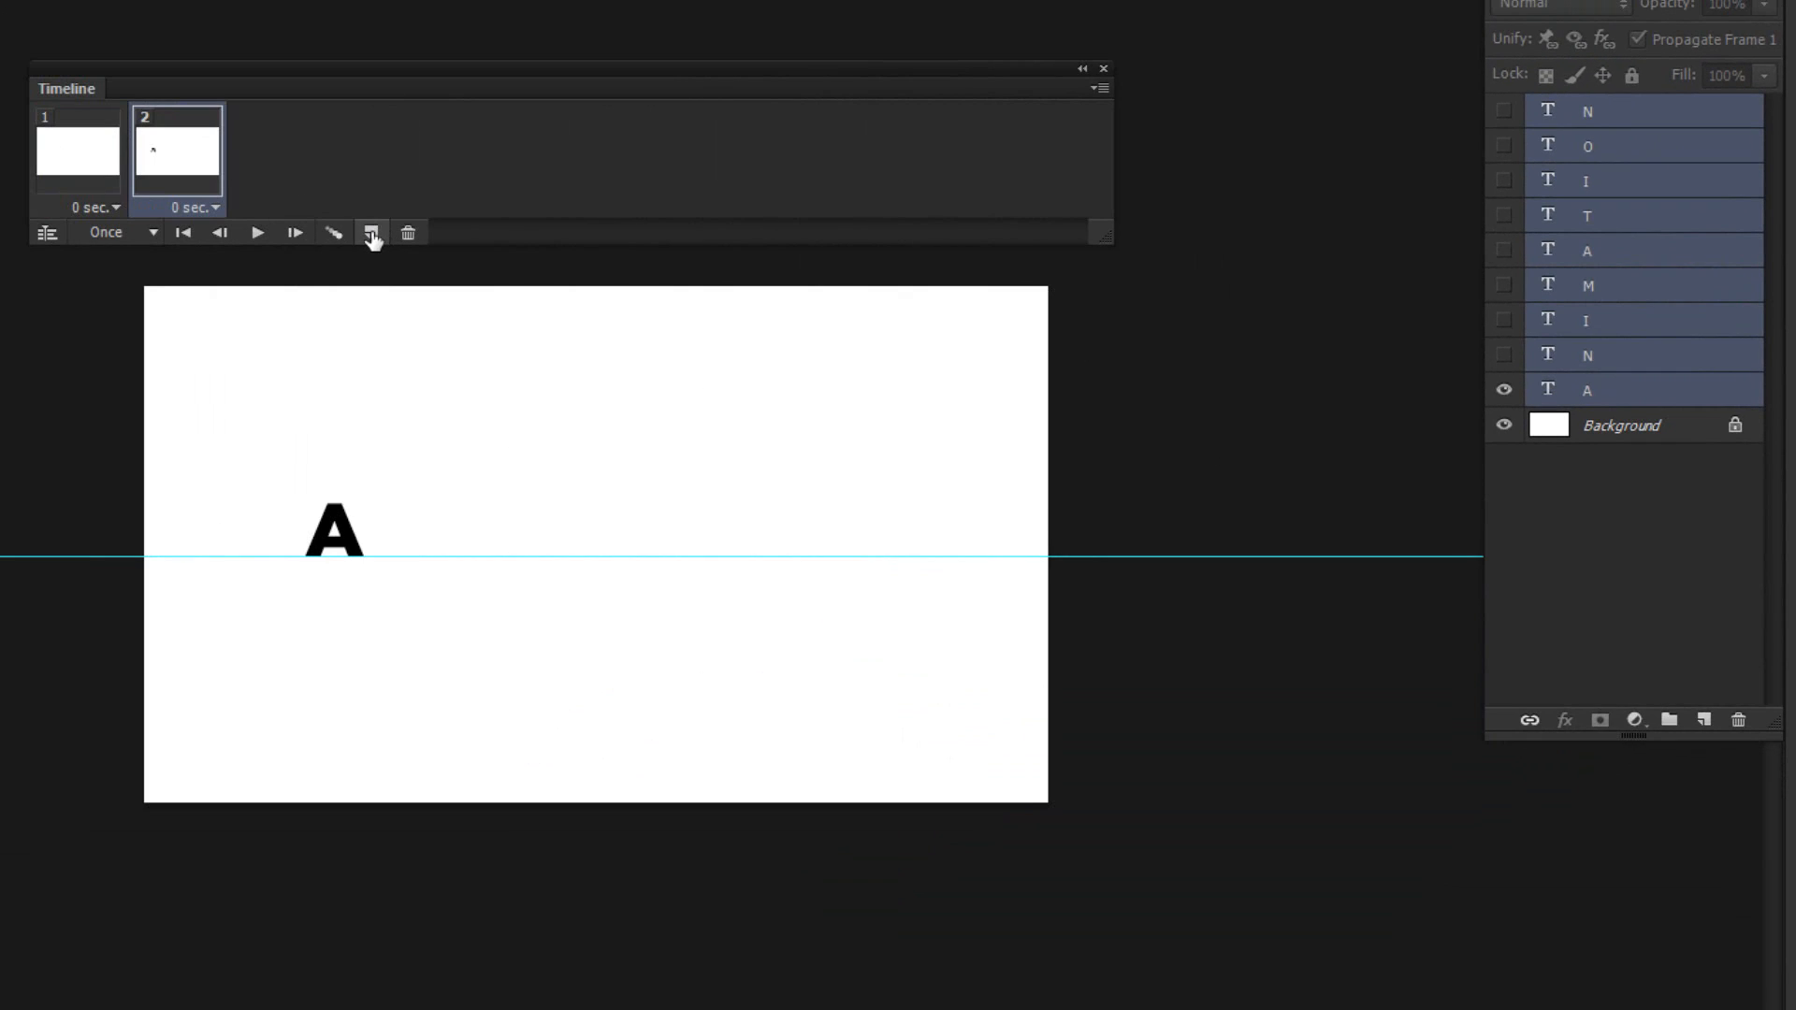
left_click(371, 234)
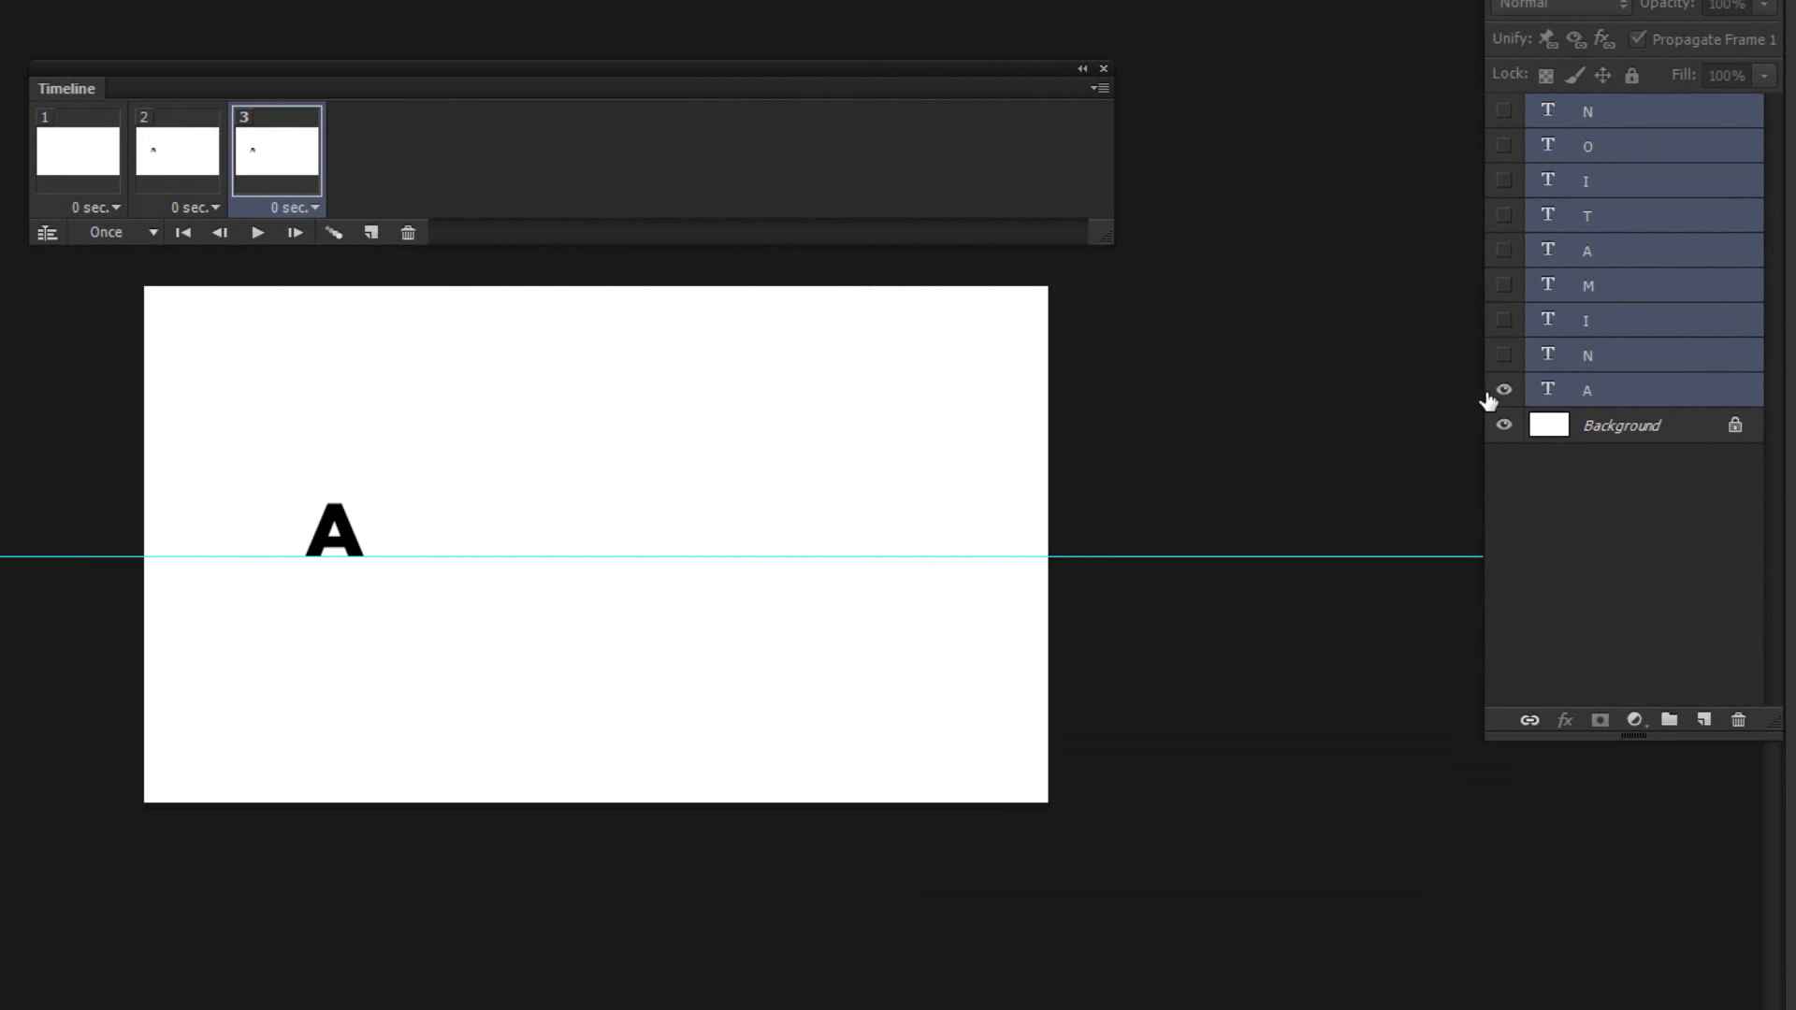
left_click(1503, 356)
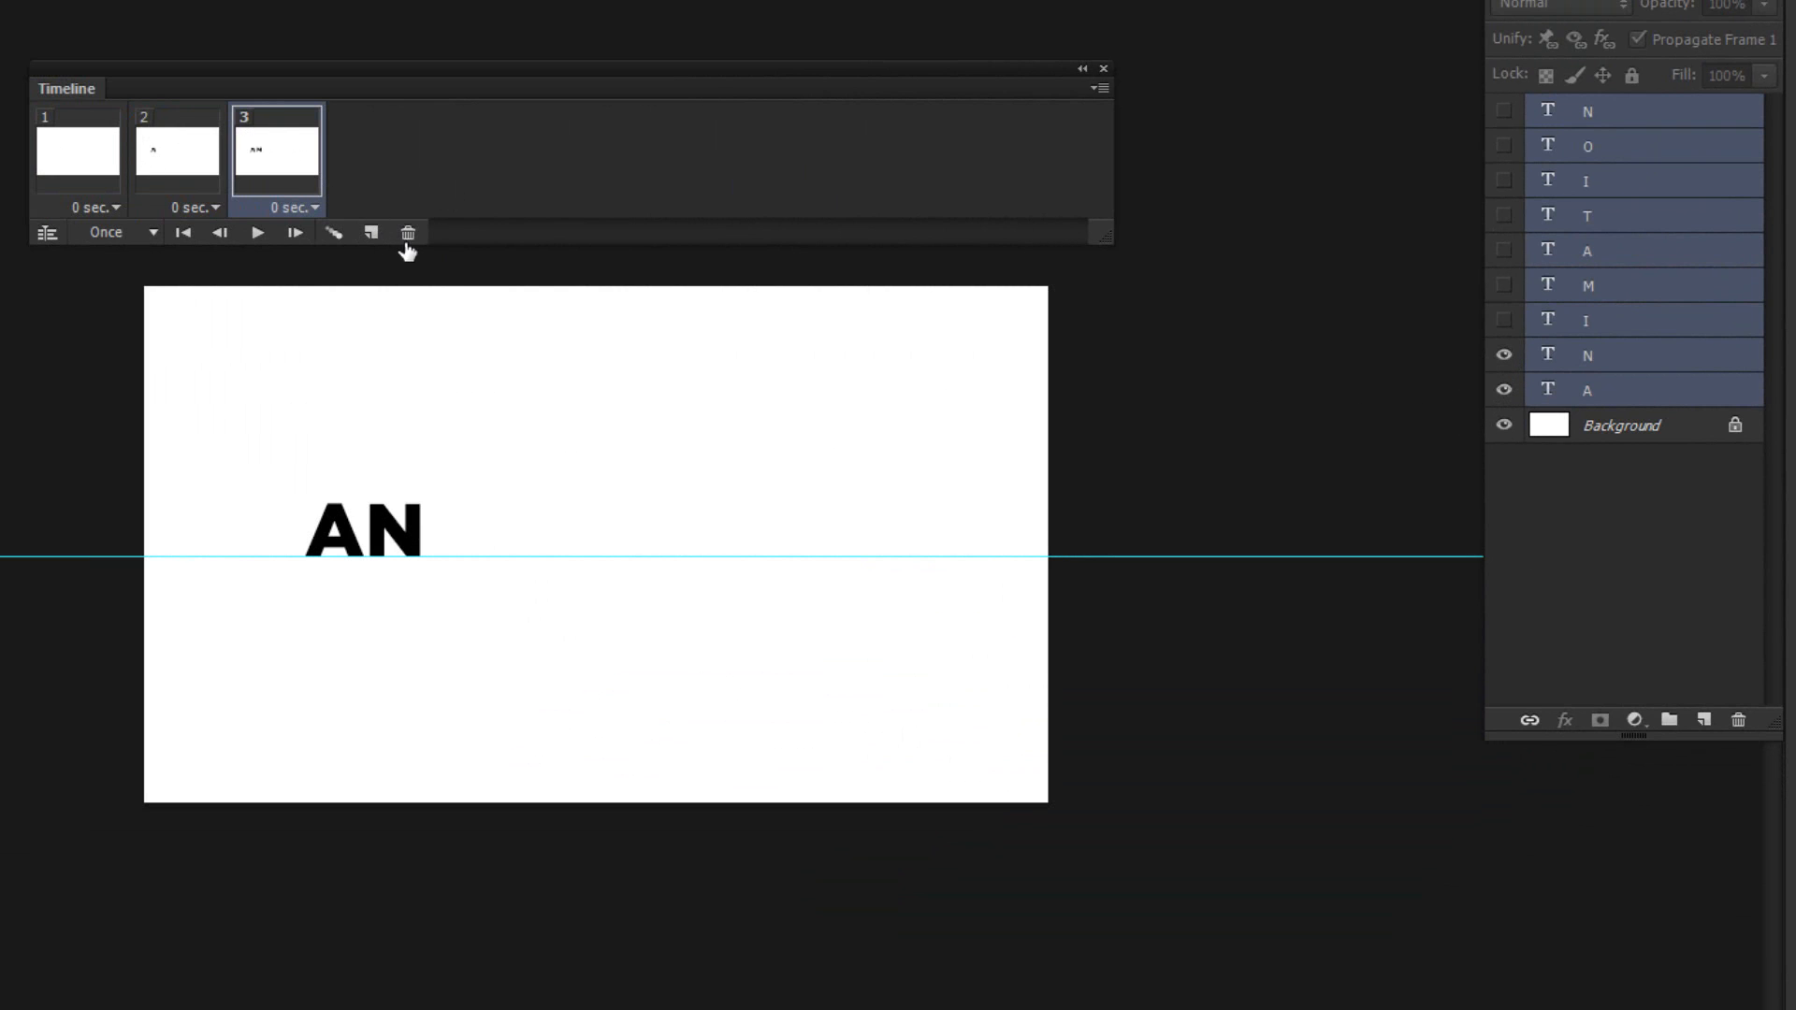
left_click(372, 234)
left_click(1503, 320)
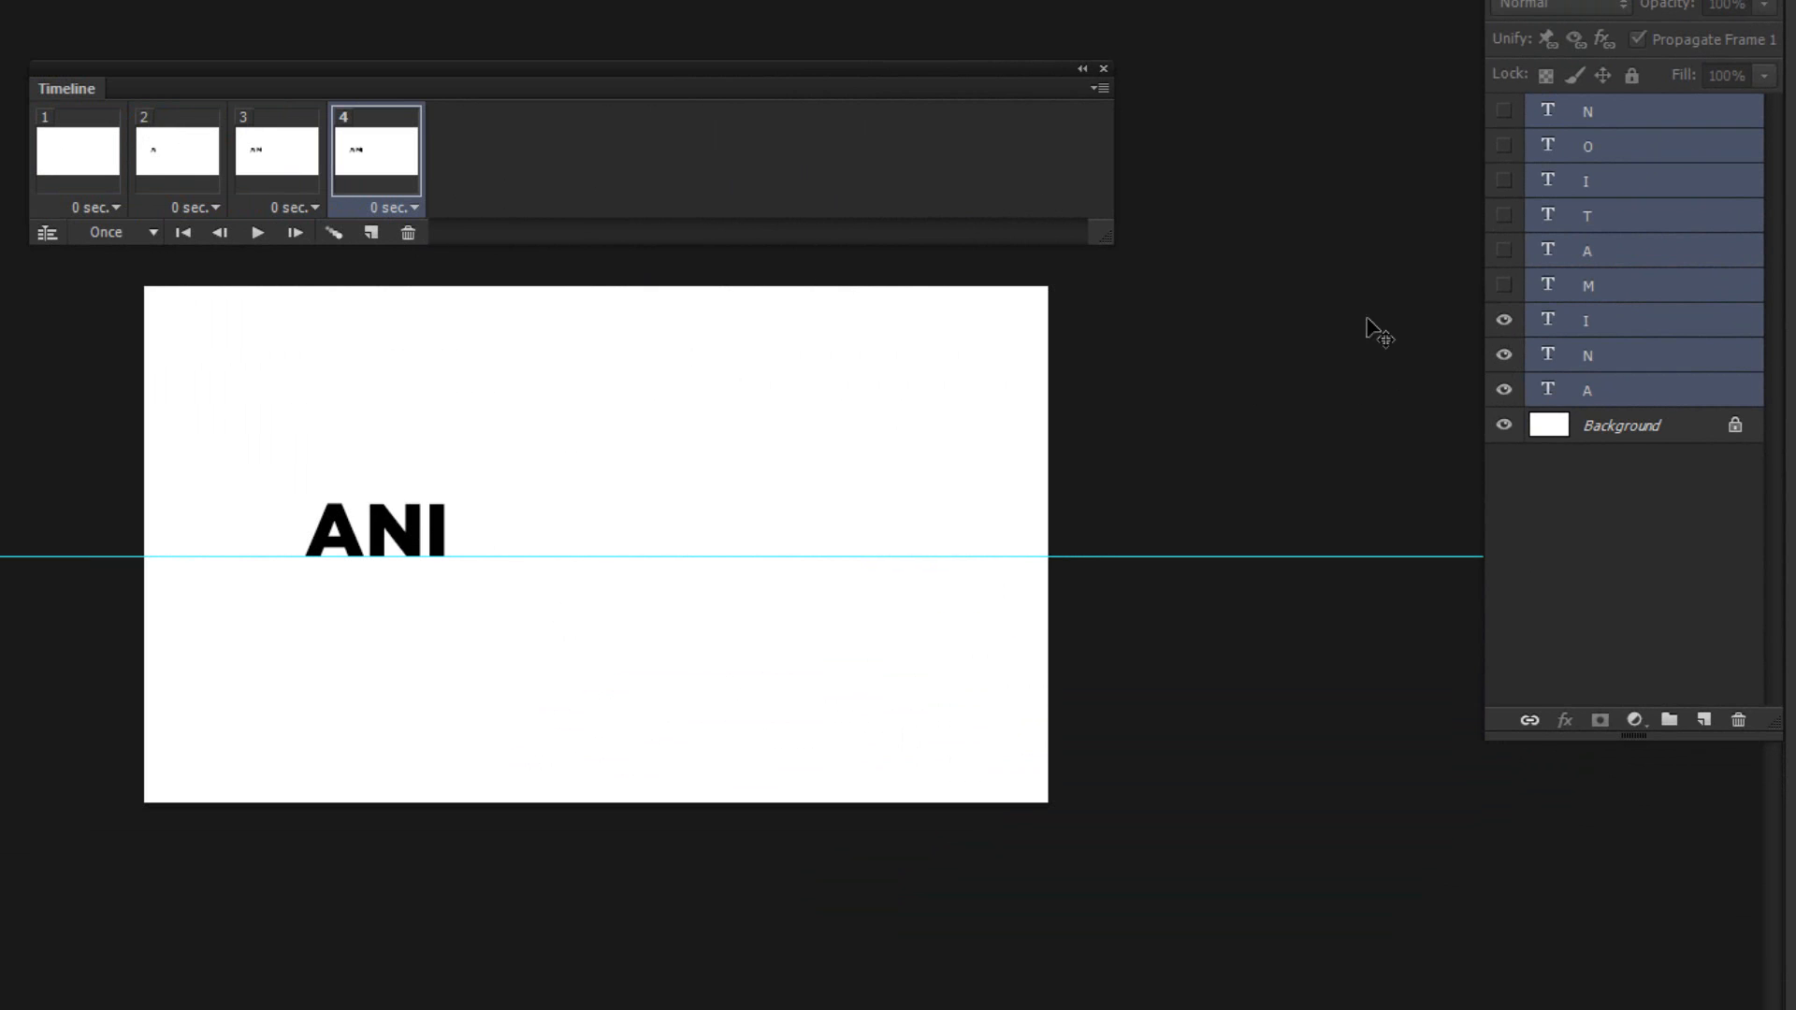
Add frames 5 to 8, showing the next letter layer in each: "M", "A", "T" and "I".
left_click(387, 234)
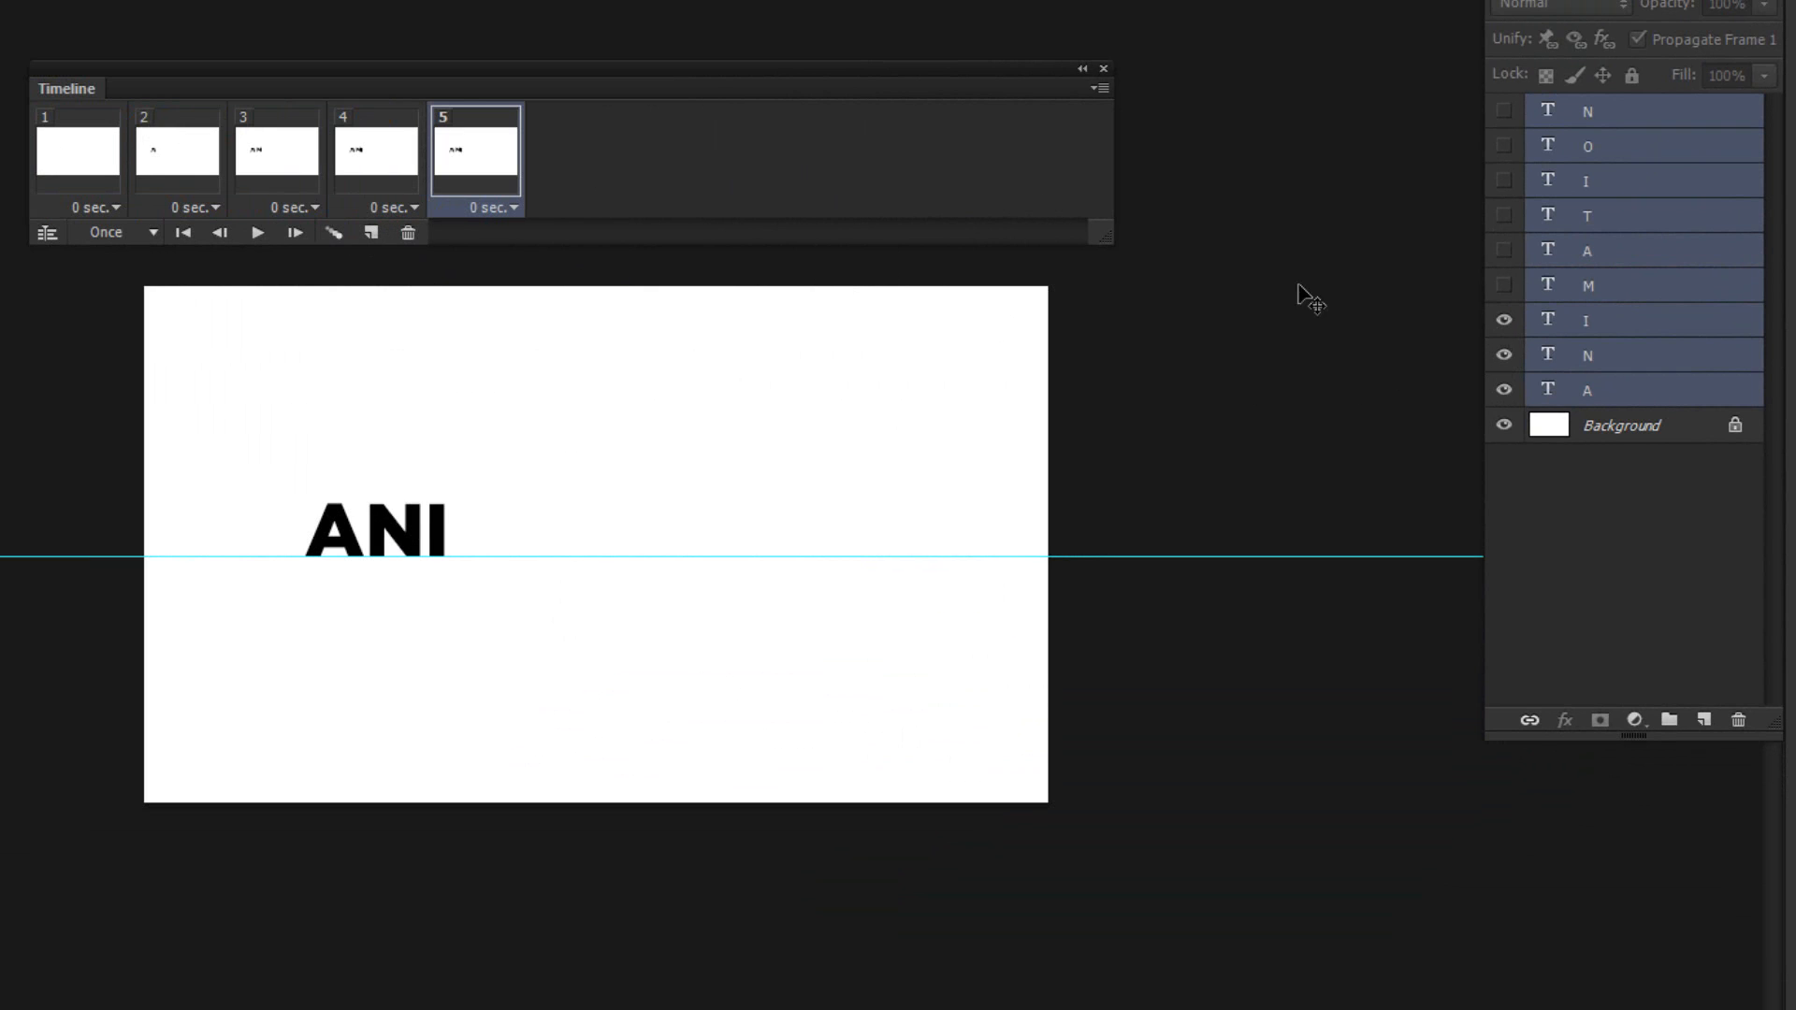
left_click(1504, 285)
left_click(367, 238)
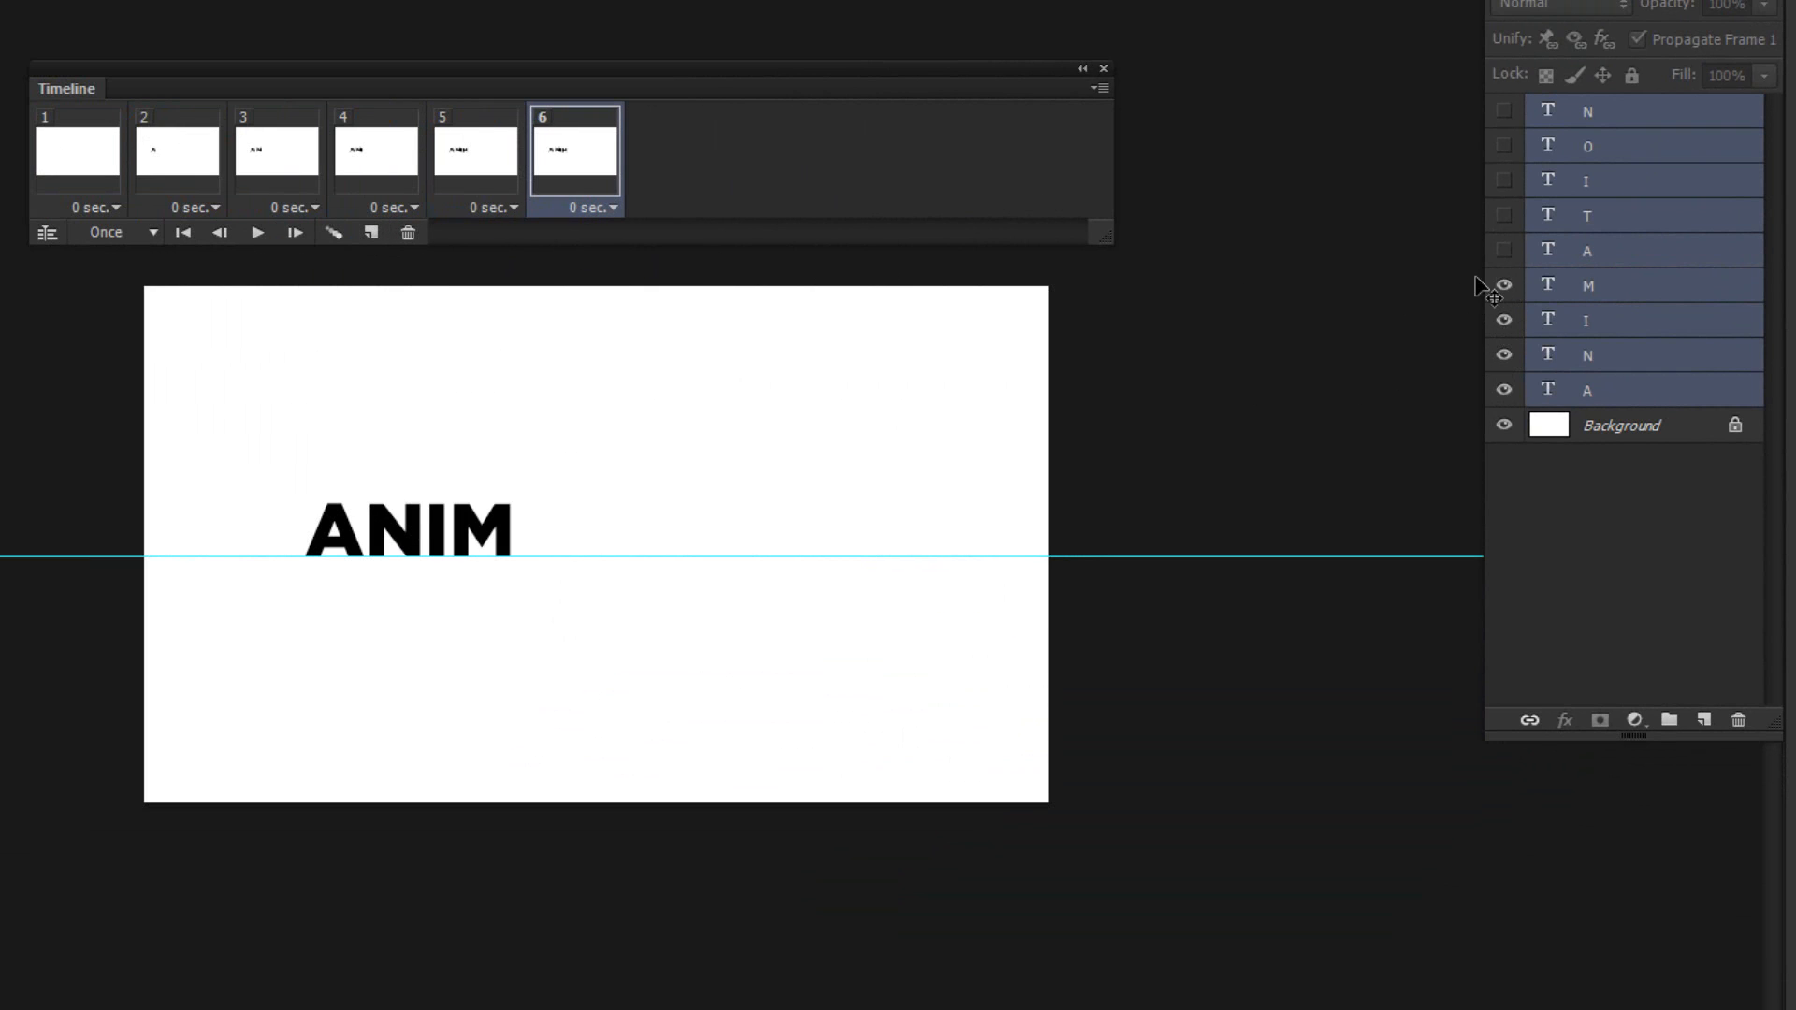
left_click(1503, 251)
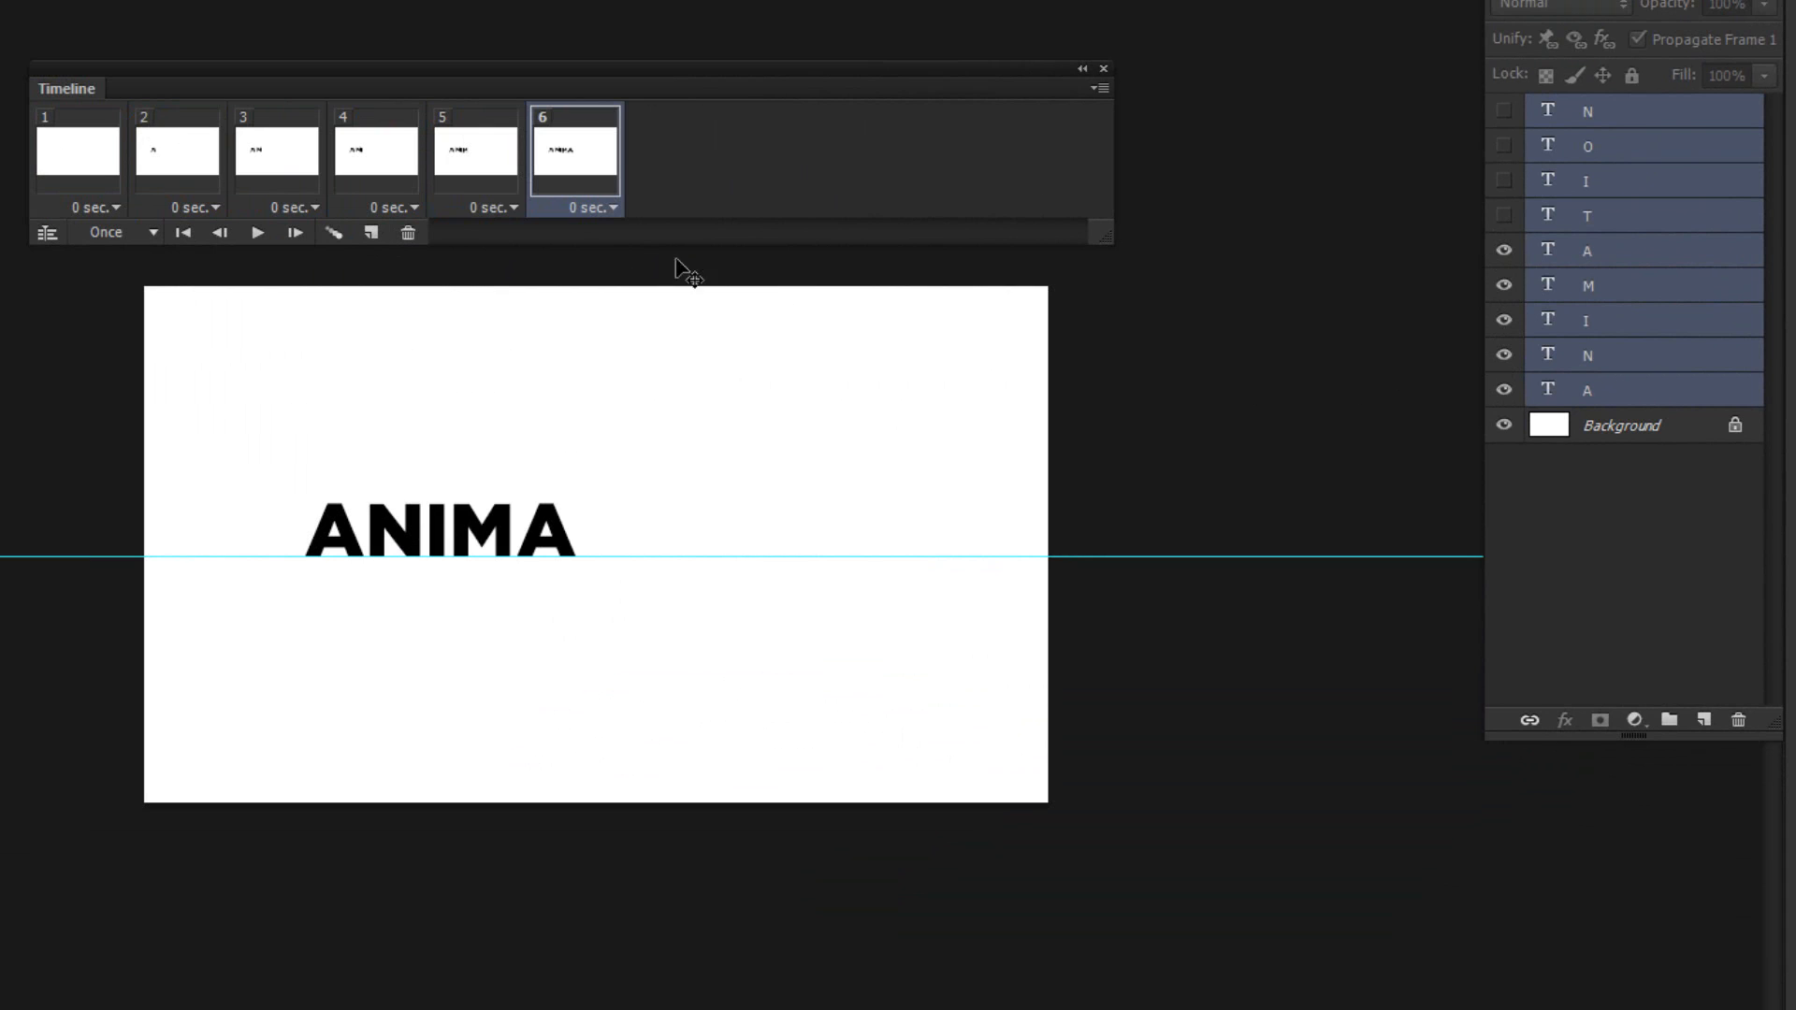
left_click(371, 234)
left_click(1504, 215)
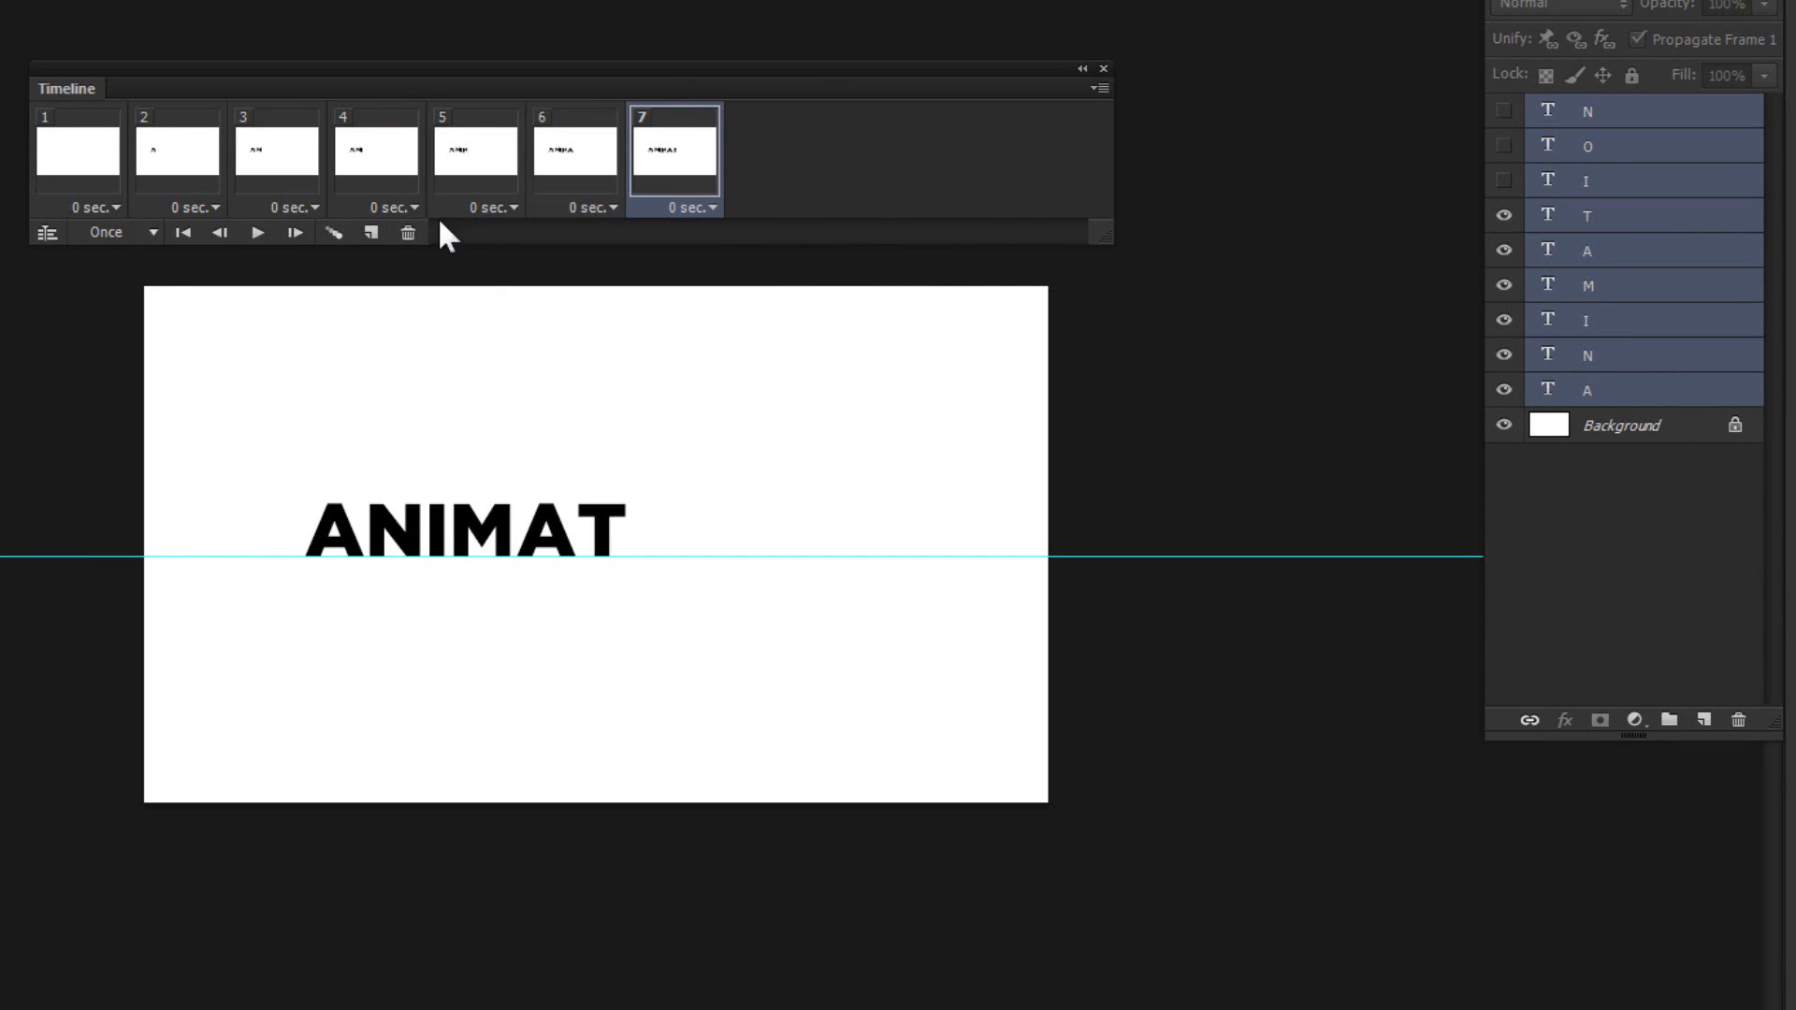
left_click(371, 233)
left_click(1503, 181)
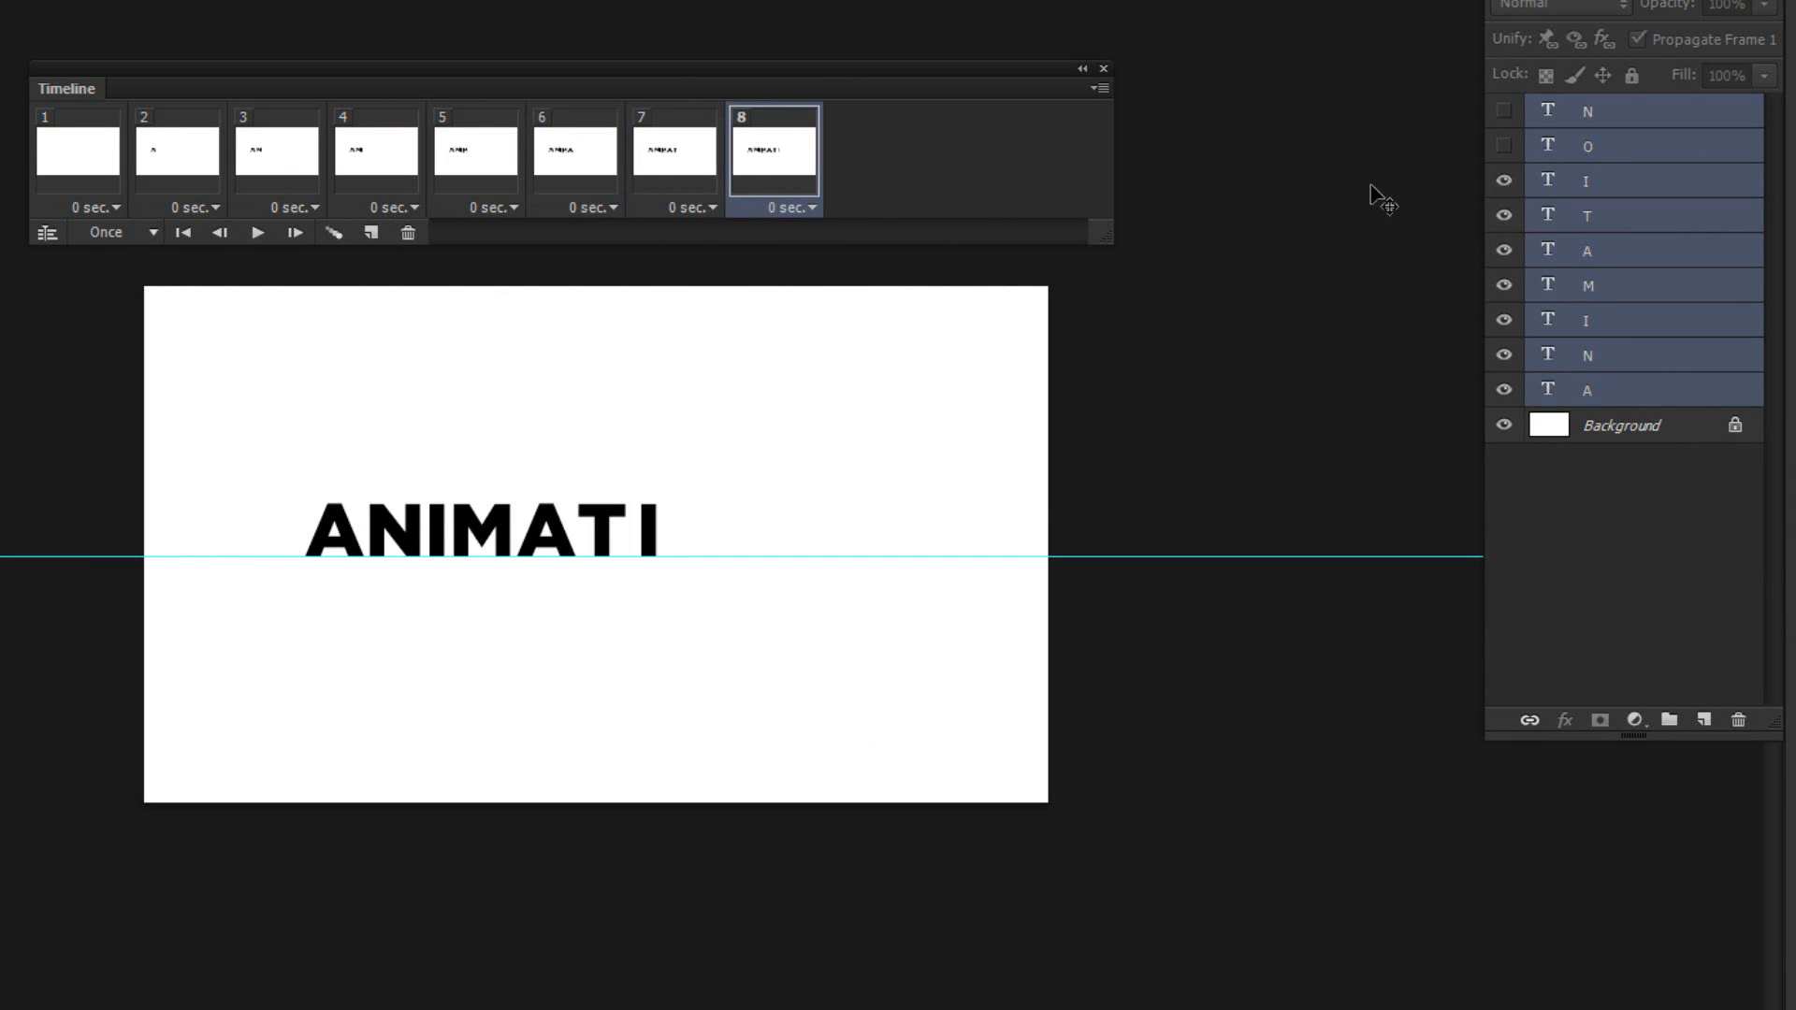
Add frames 9 and 10, showing the "O" layer in frame 9 and the final "N" layer in frame 10.
left_click(372, 234)
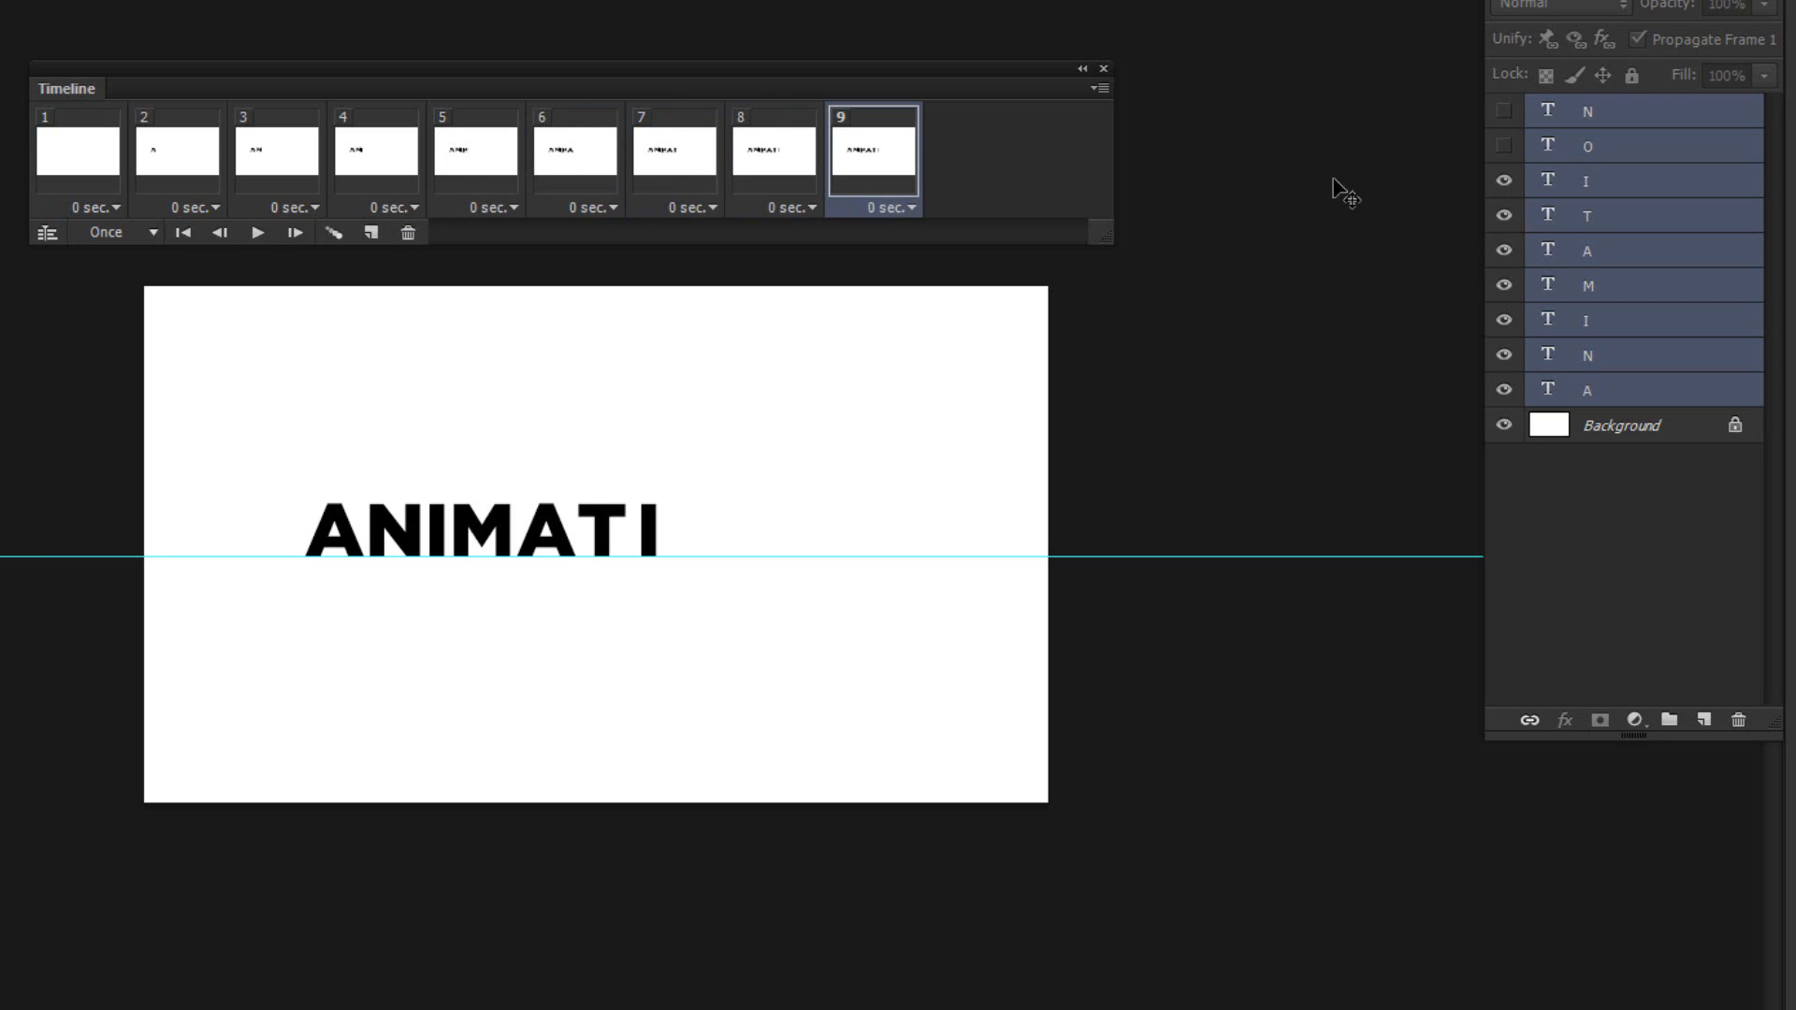
left_click(1503, 146)
left_click(371, 232)
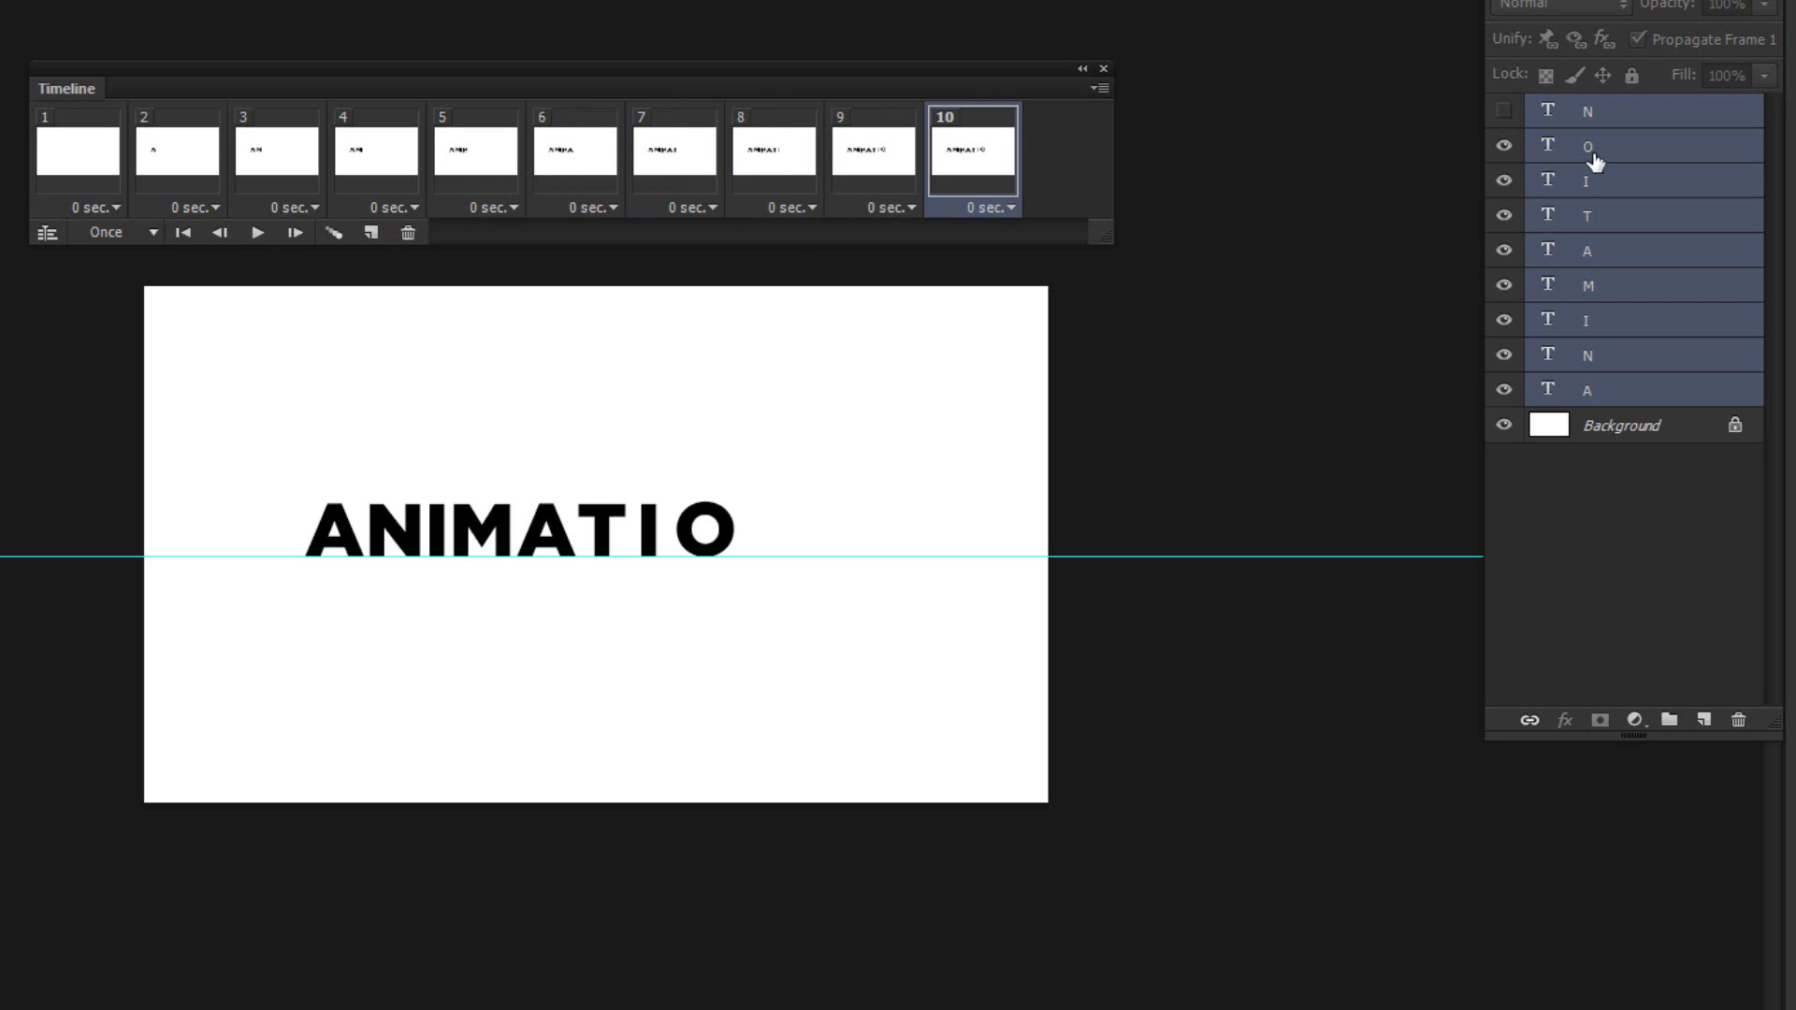
left_click(1504, 111)
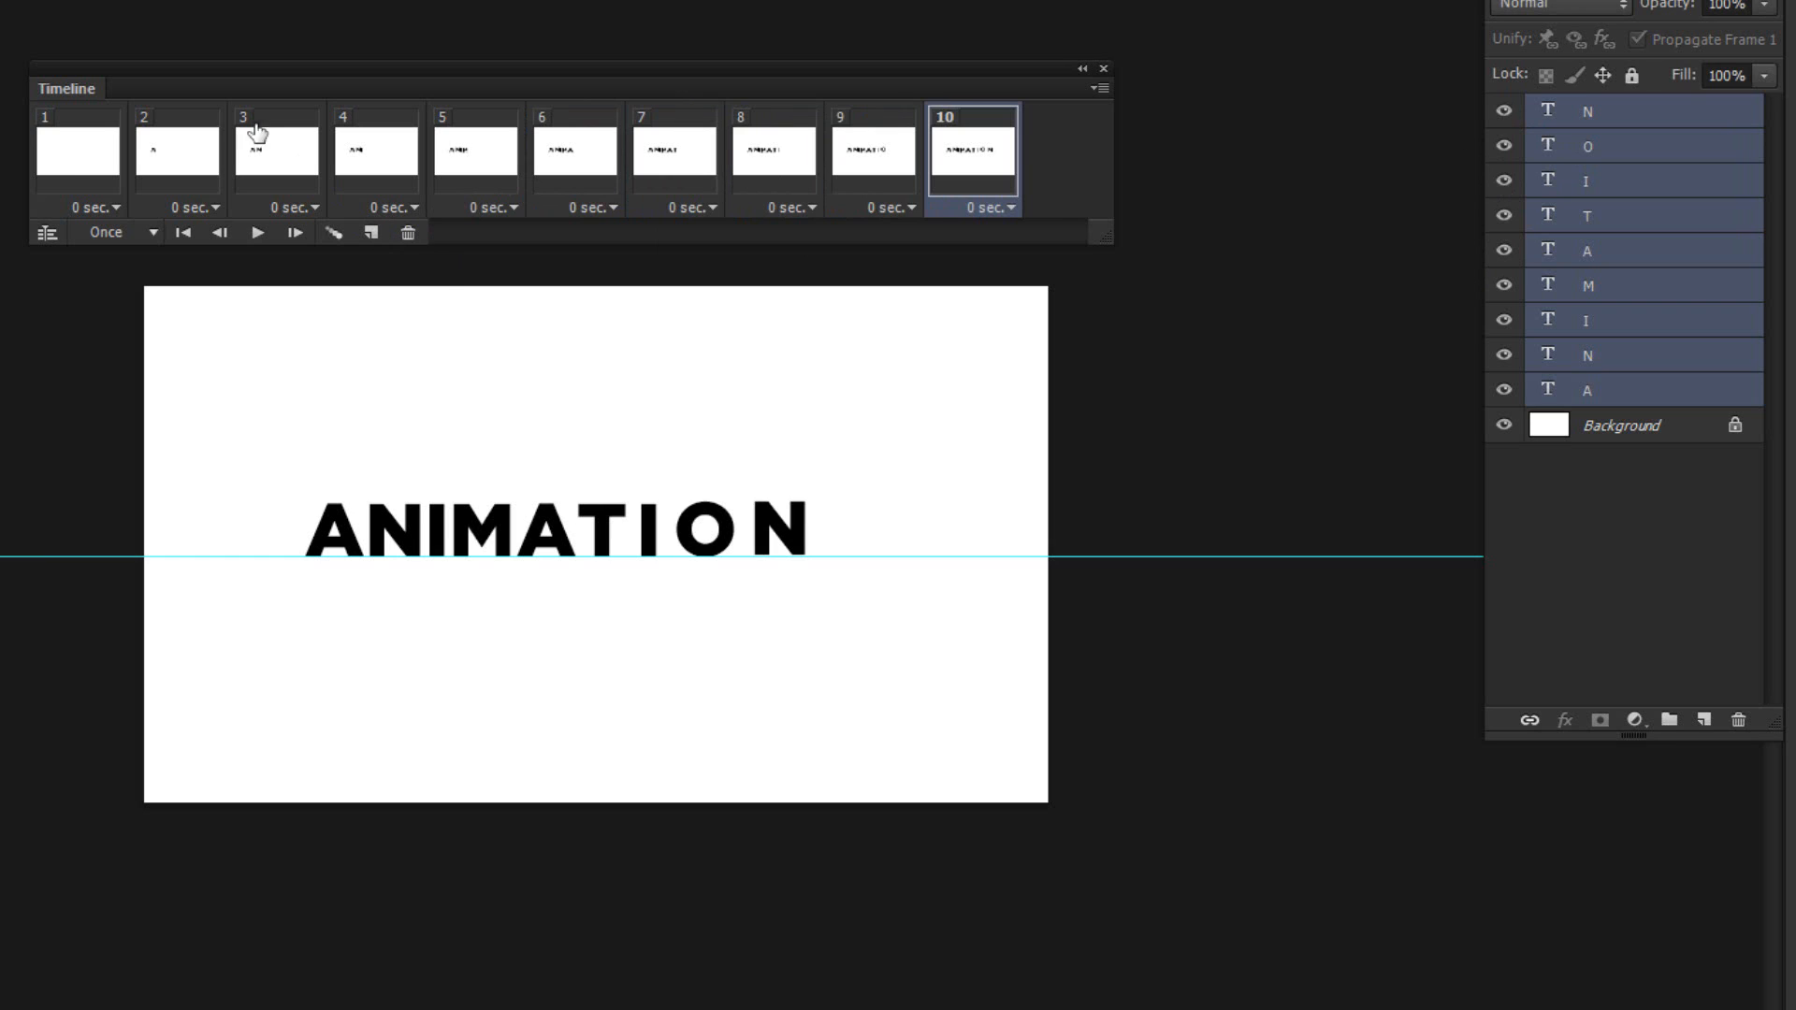
Review the first three frames, then play the animation from frame 1.
left_click(58, 182)
left_click(187, 178)
left_click(298, 155)
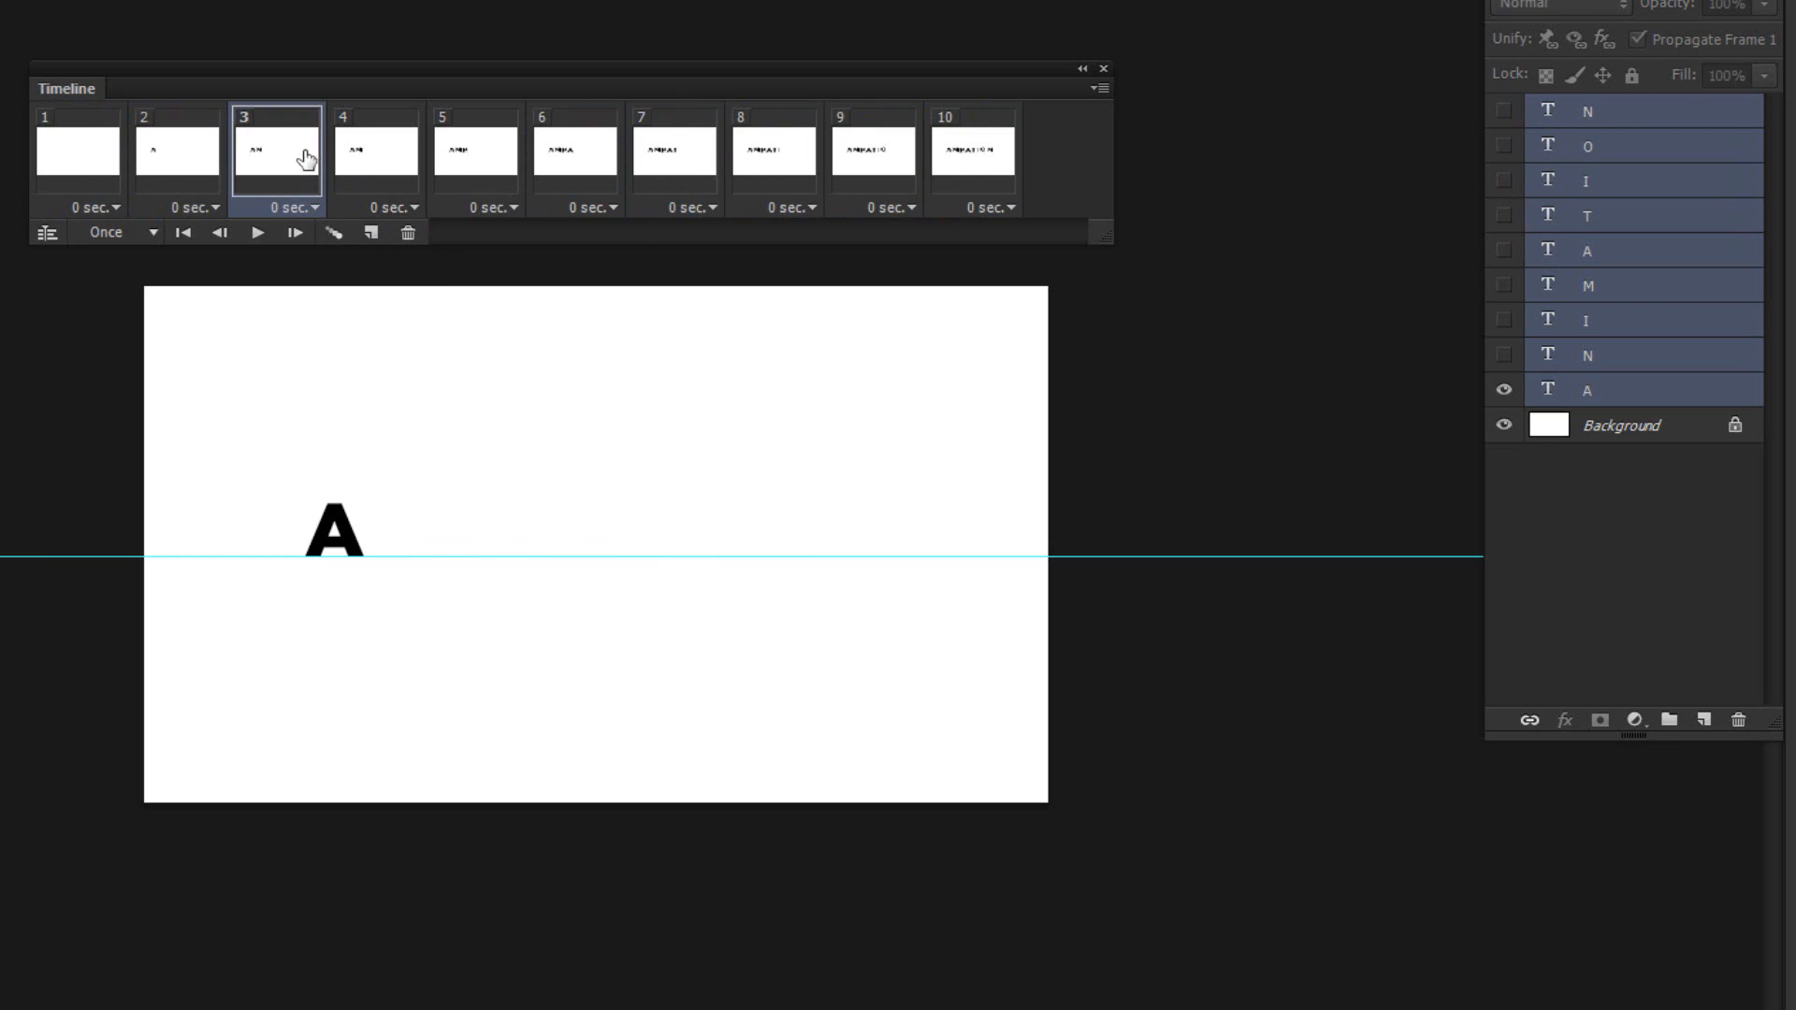
left_click(87, 172)
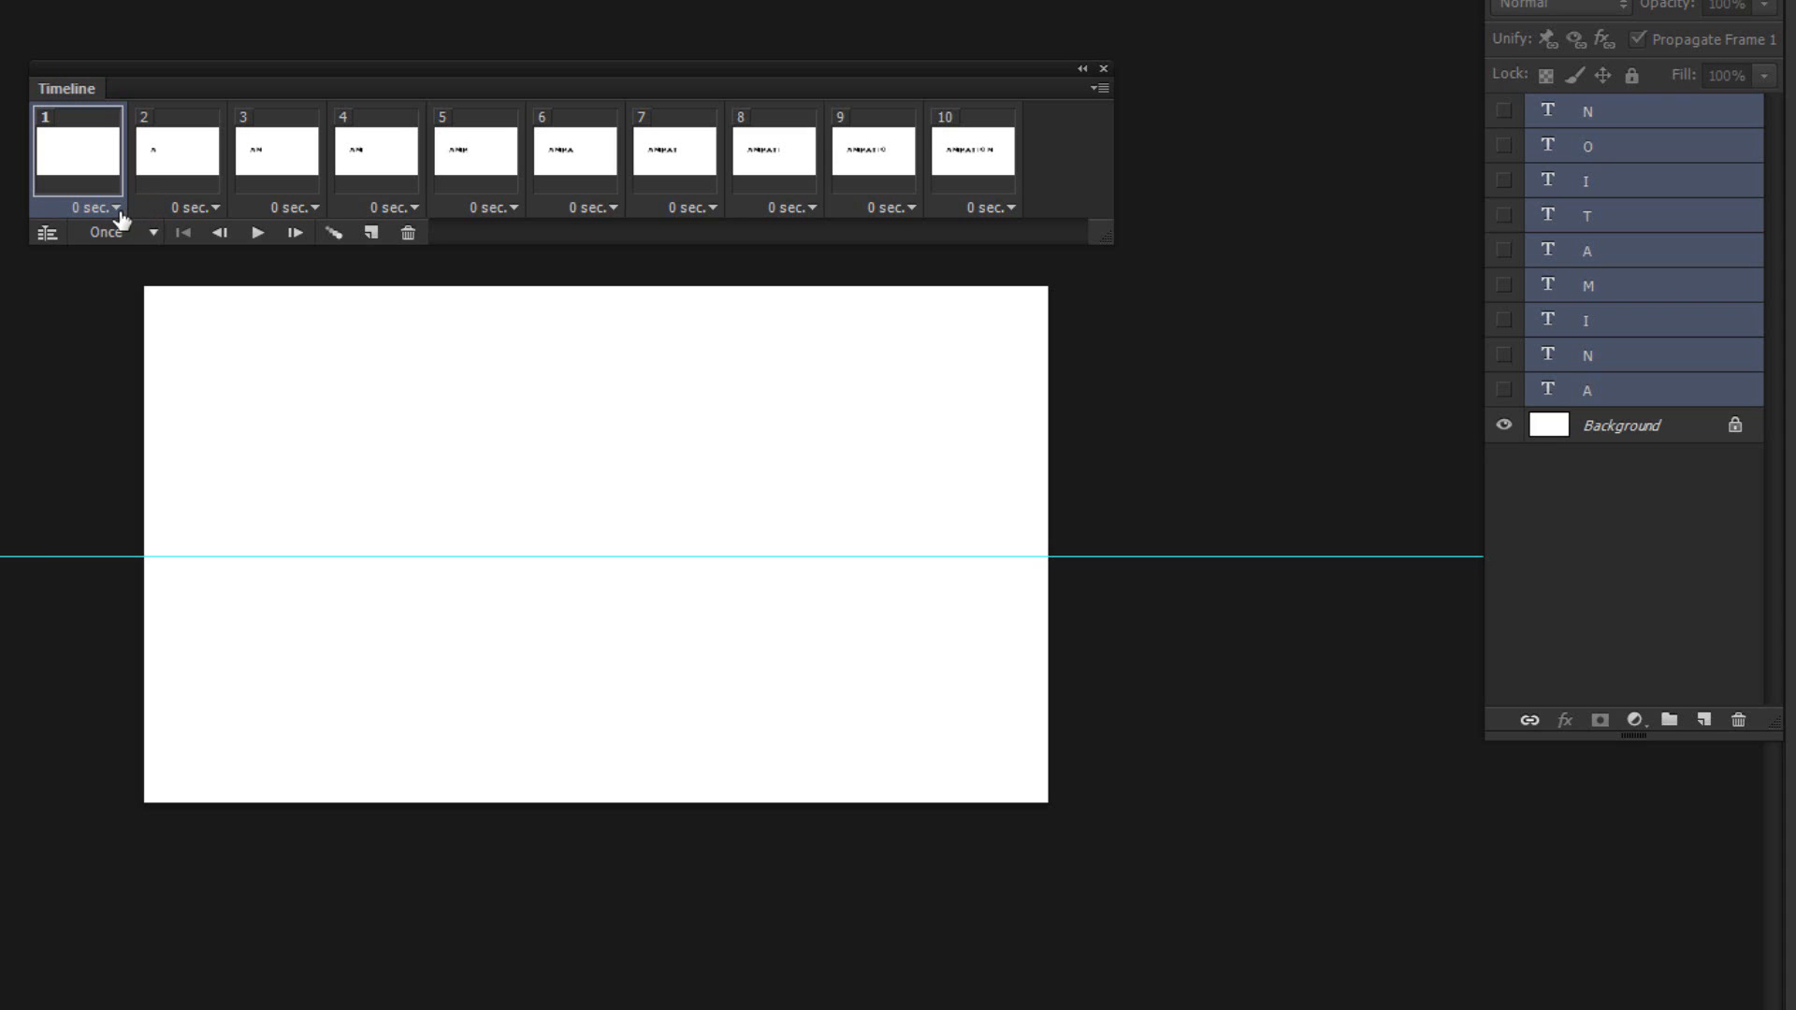
left_click(257, 234)
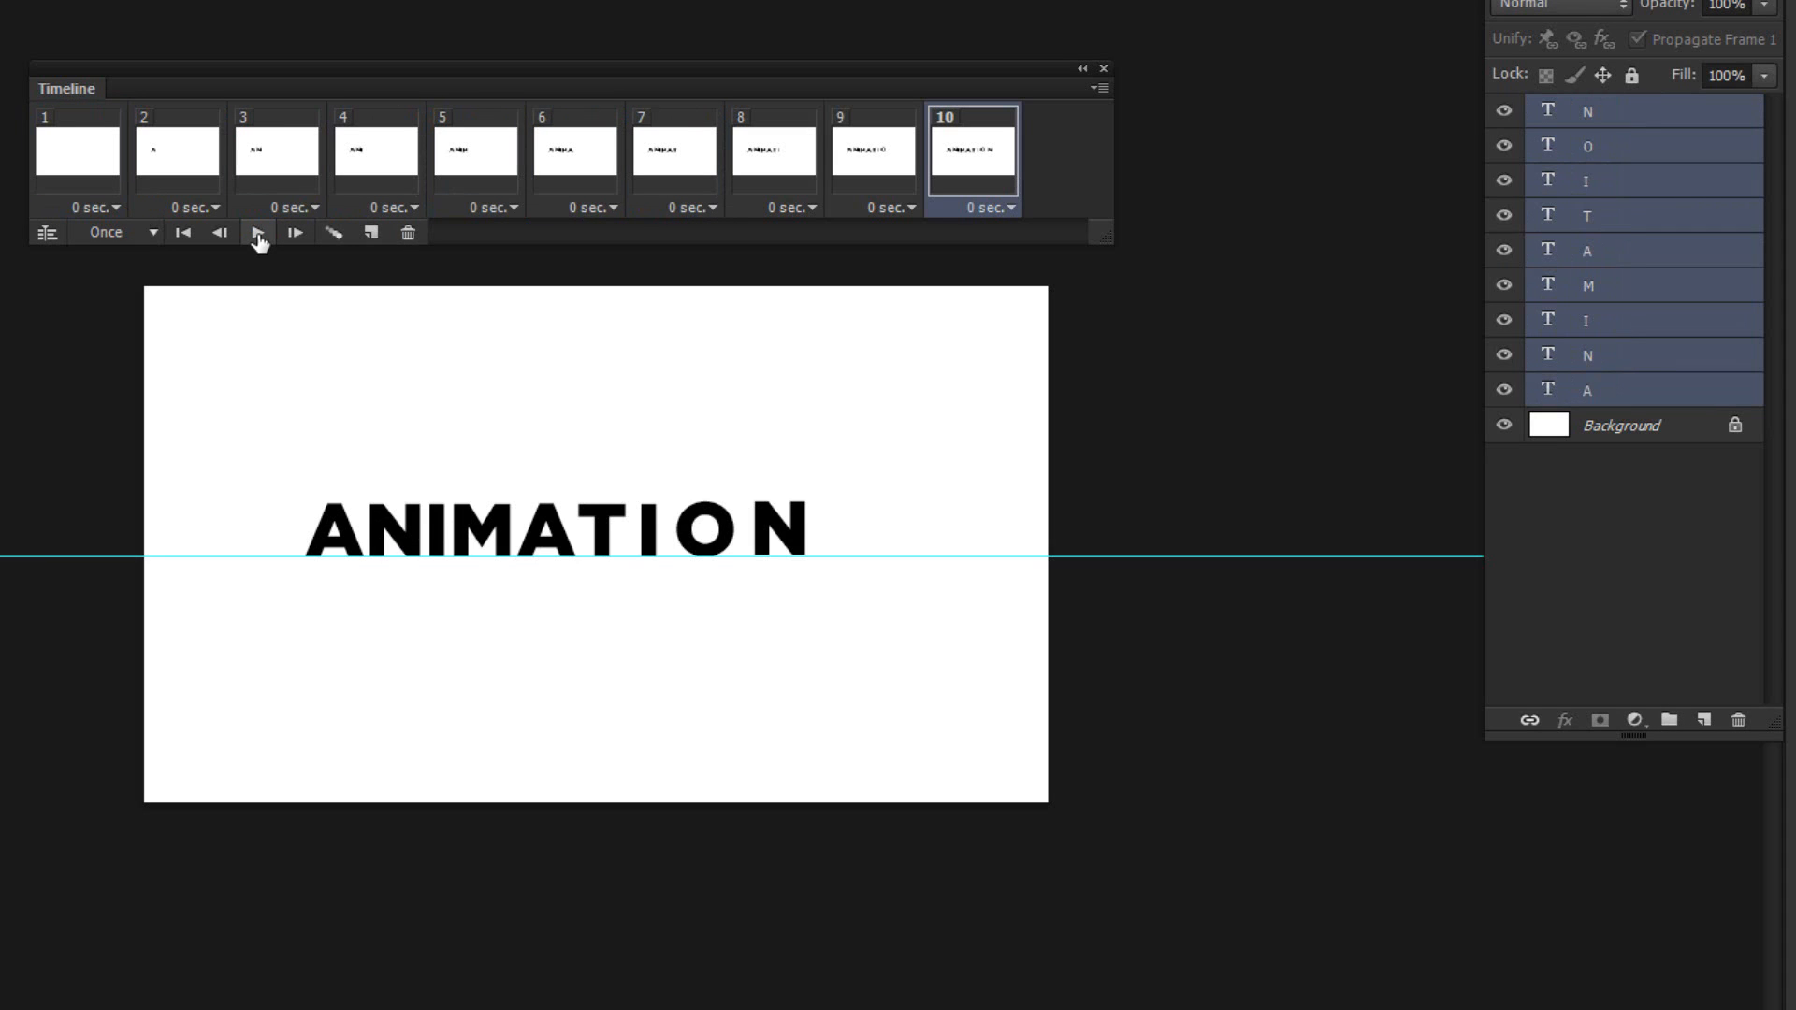
left_click(258, 234)
Set the delay of all ten frames to 0.2 seconds and play the animation.
left_click(60, 164)
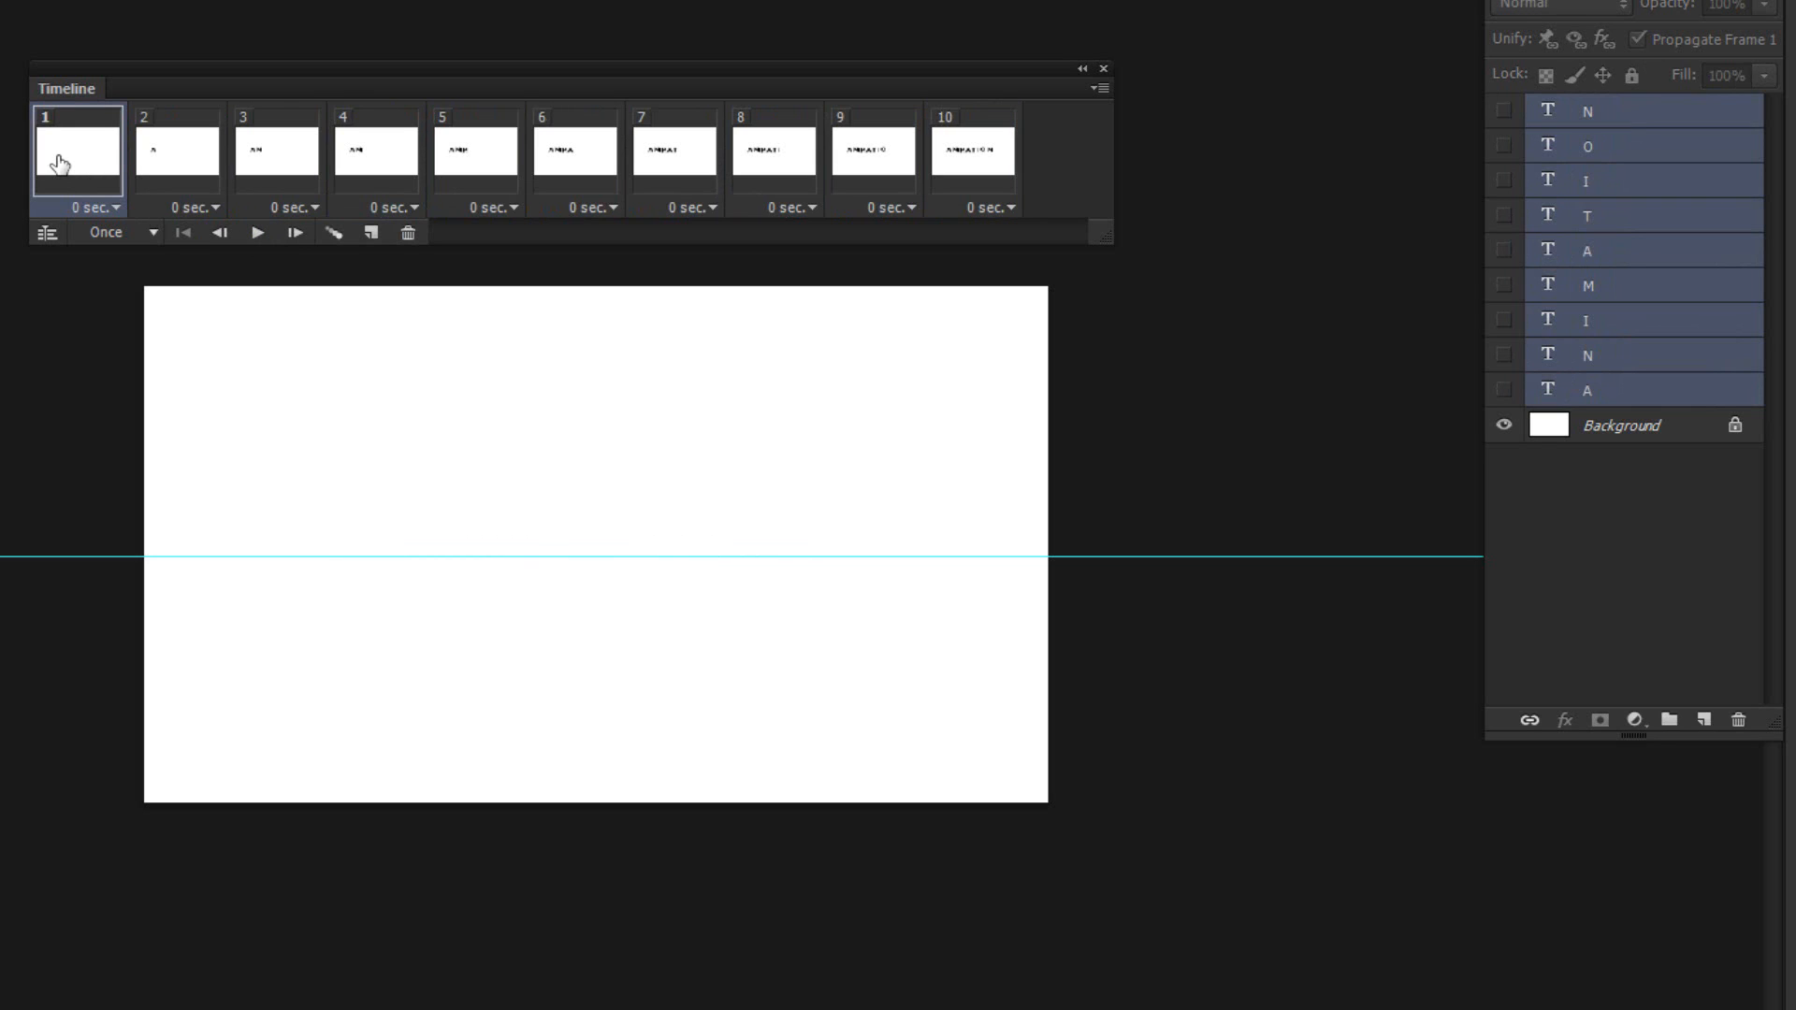
left_click(995, 160, "shift")
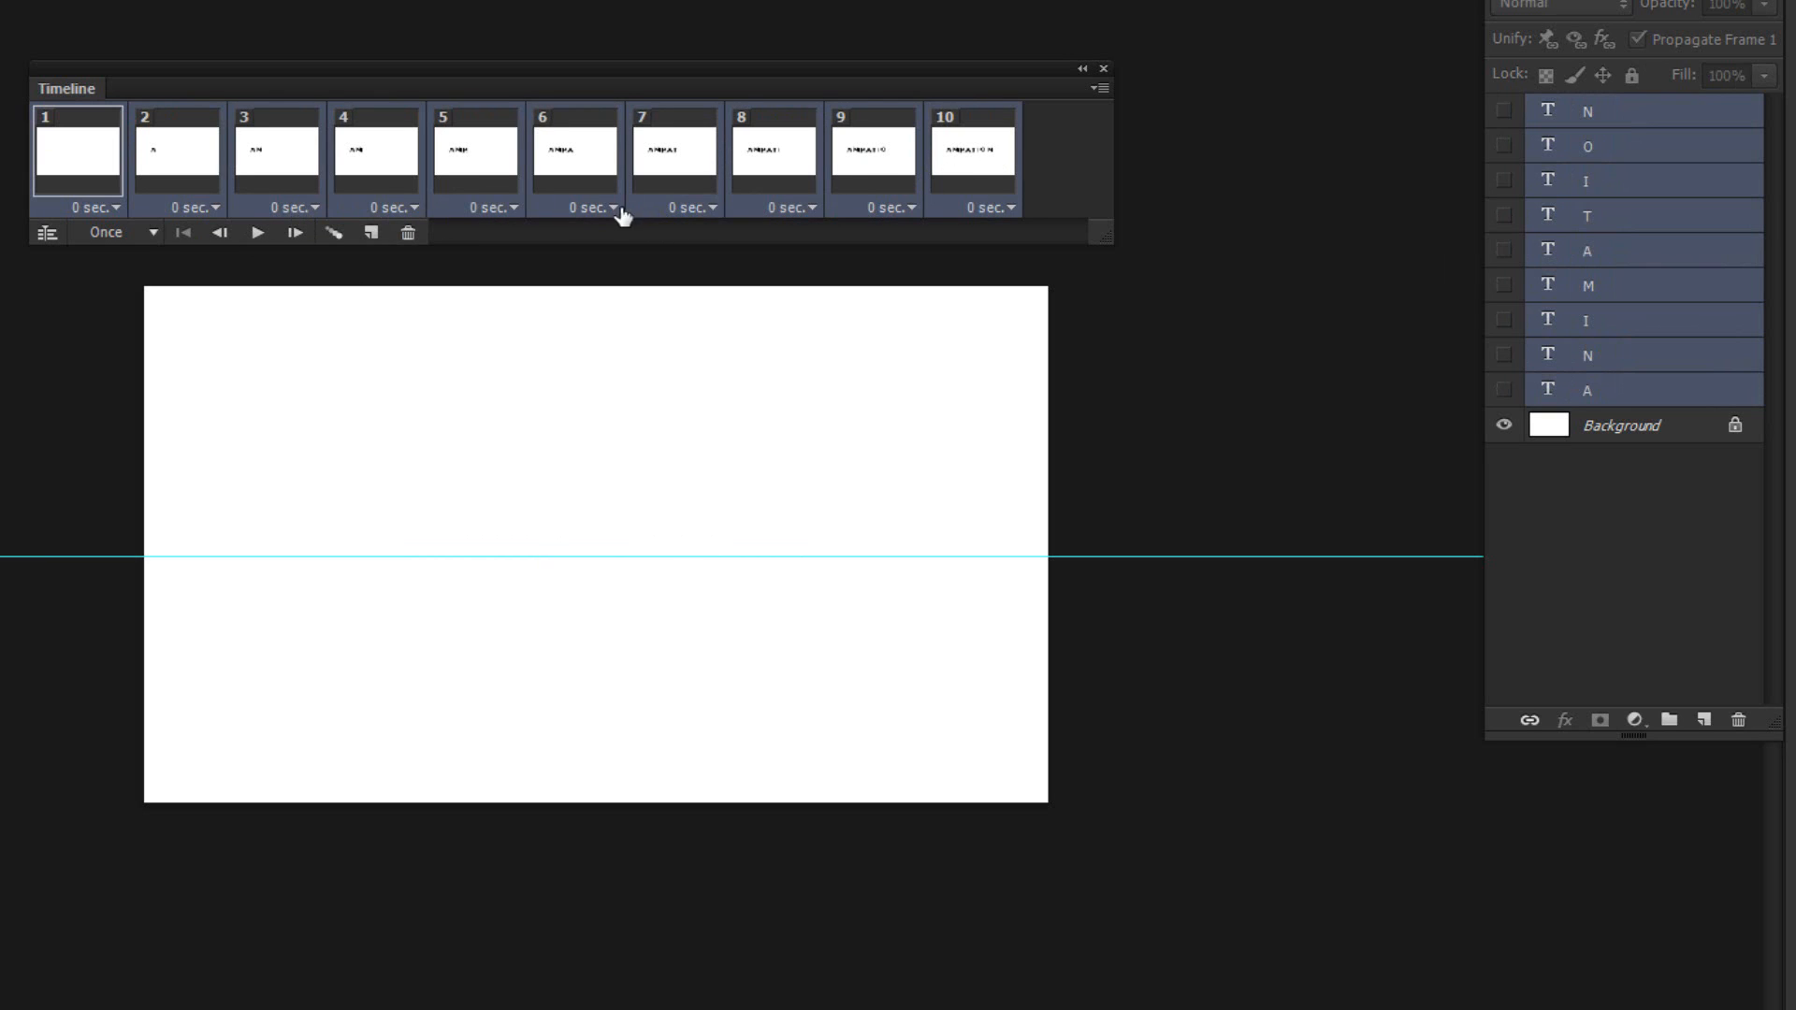
left_click(700, 207)
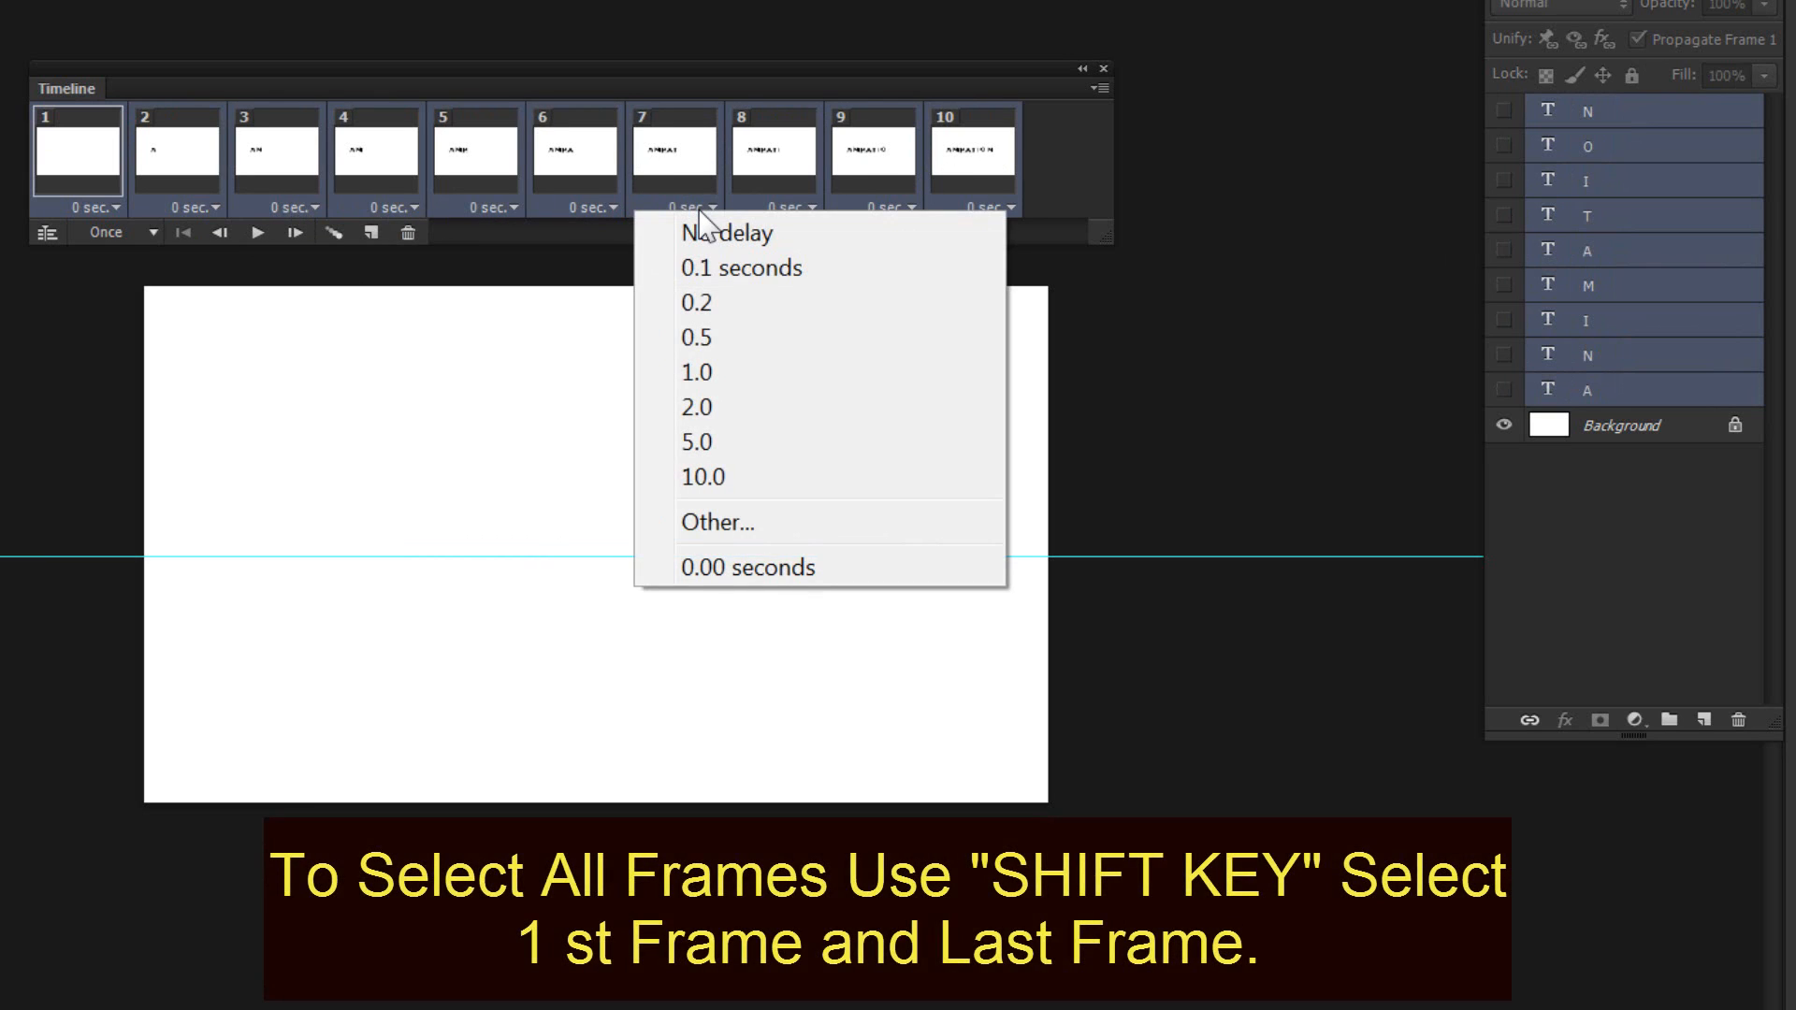
left_click(697, 304)
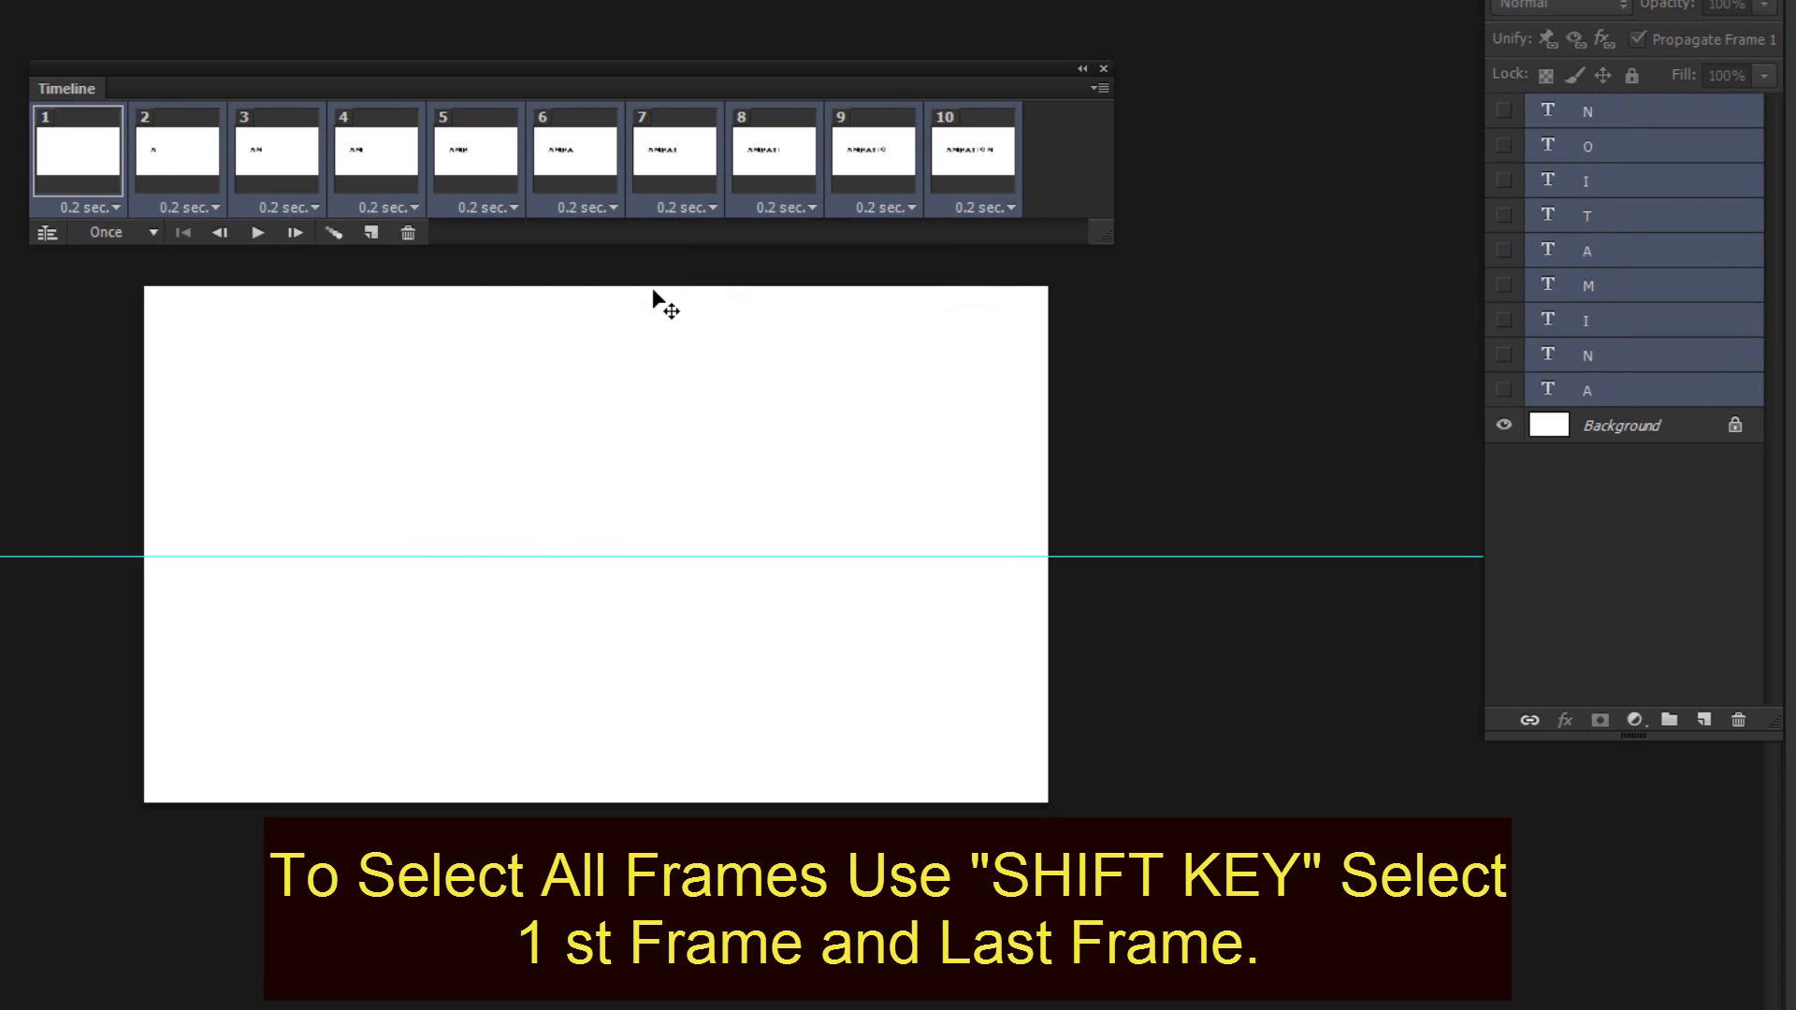
left_click(257, 233)
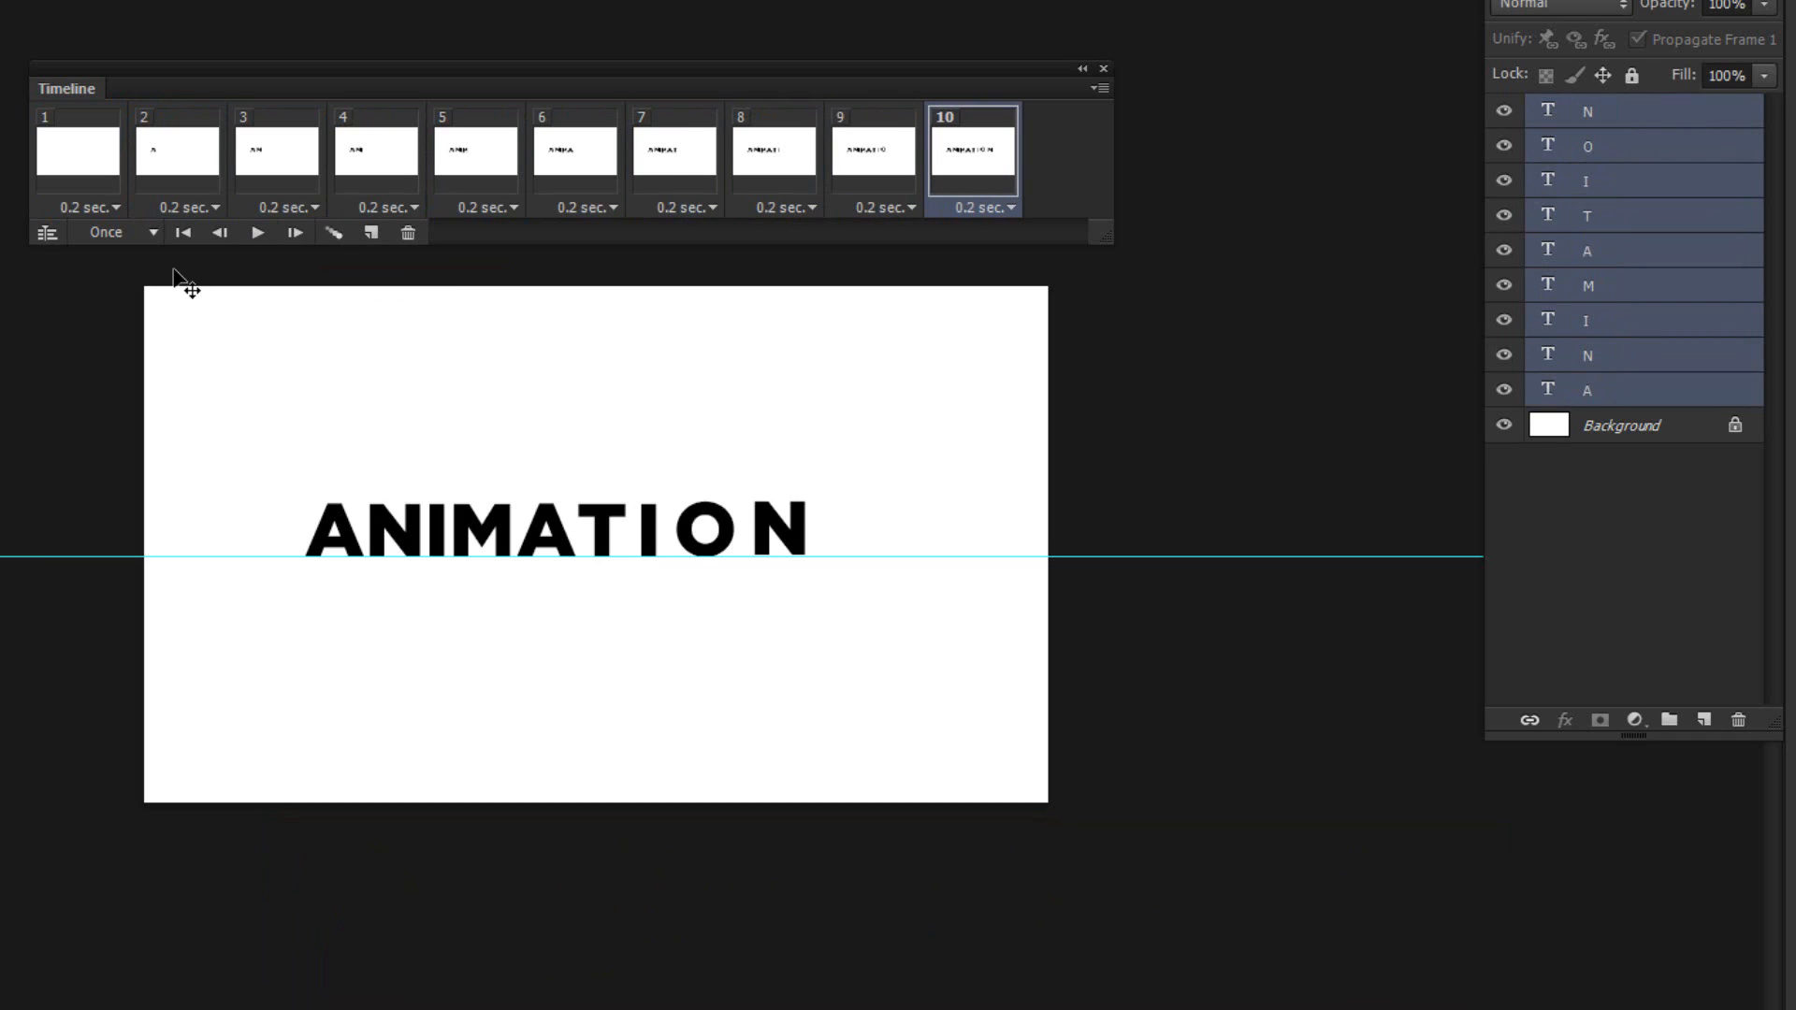
Set the animation's looping to 3 times and play it.
left_click(148, 238)
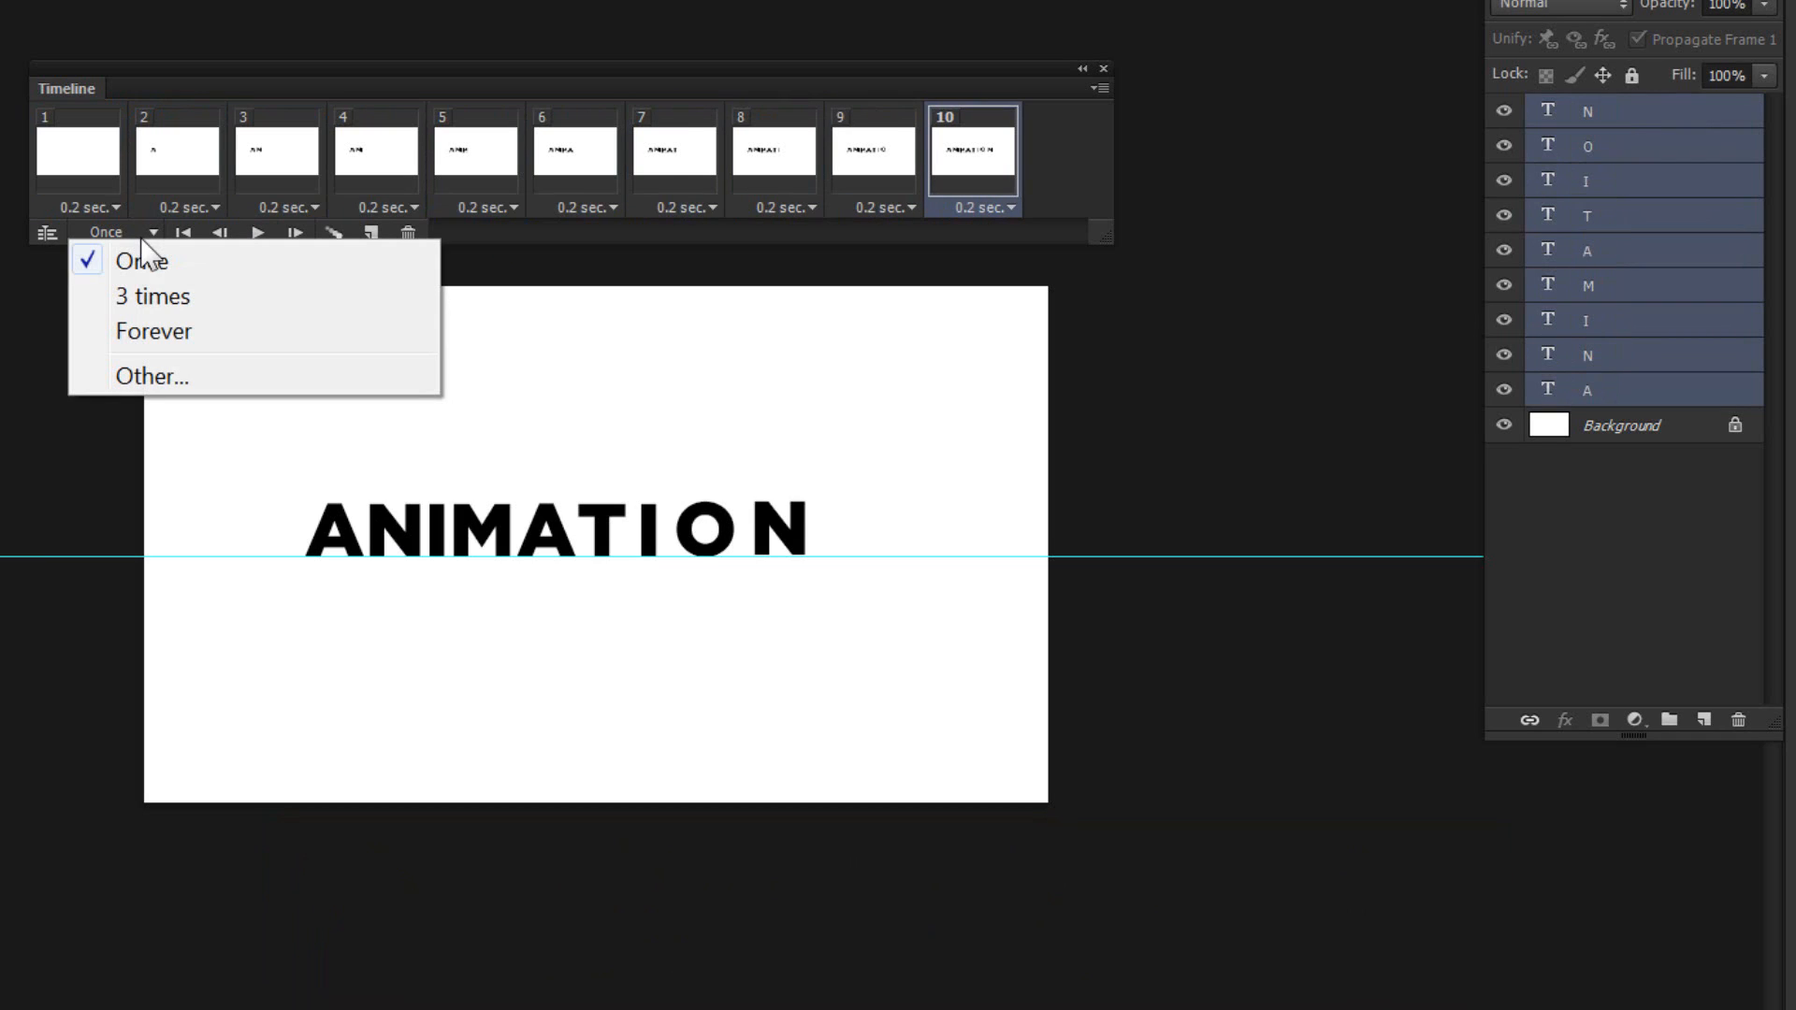
left_click(142, 296)
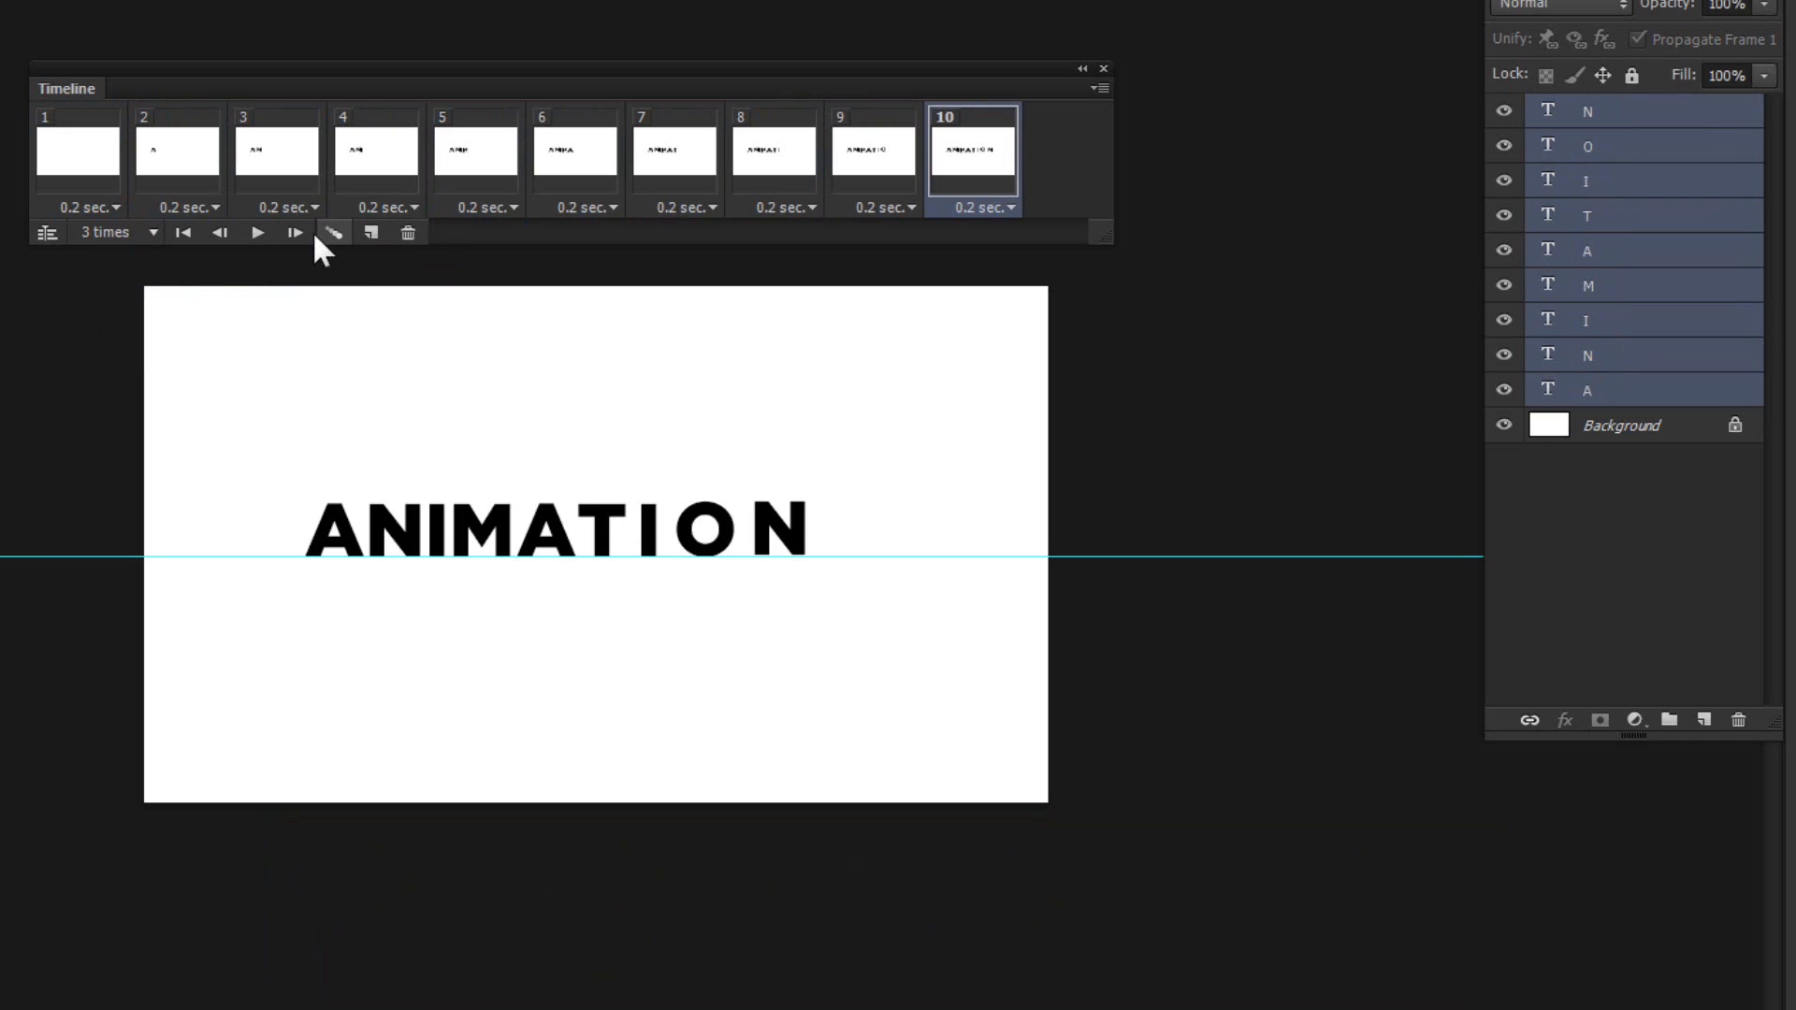
left_click(258, 233)
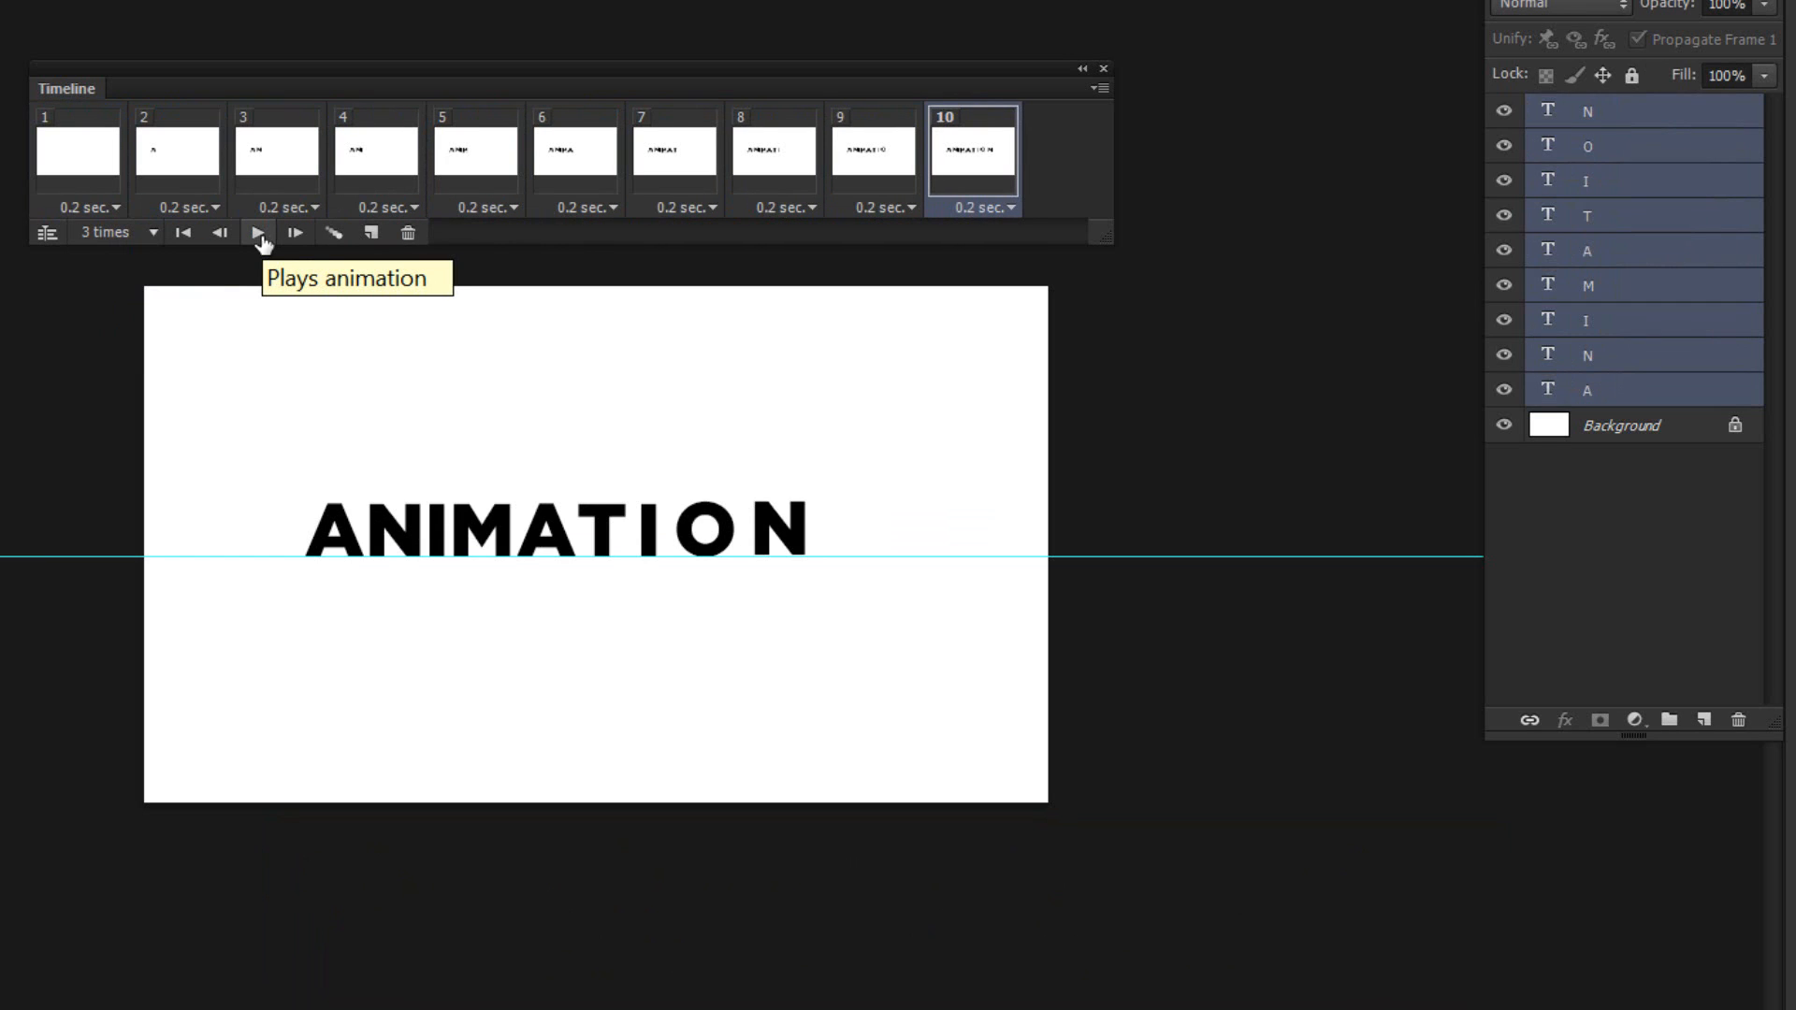
Set the animation's looping to Forever, play it and stop the playback.
left_click(103, 231)
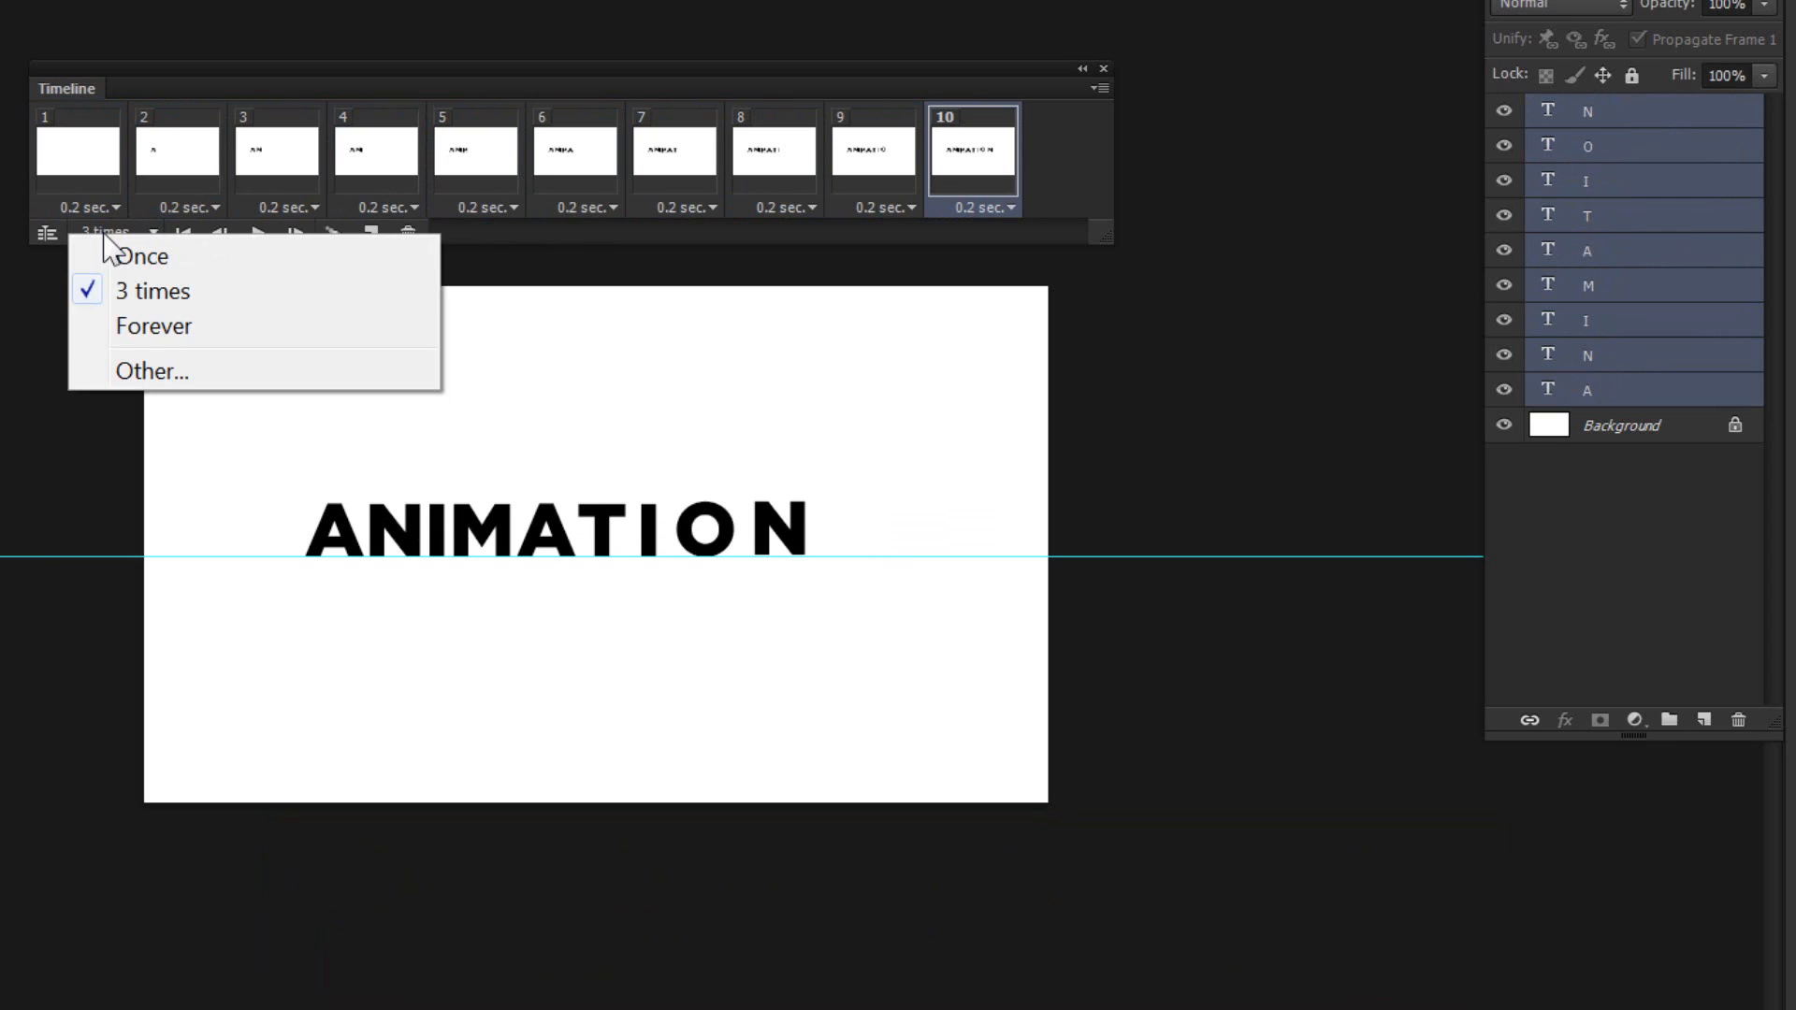
left_click(126, 329)
left_click(260, 233)
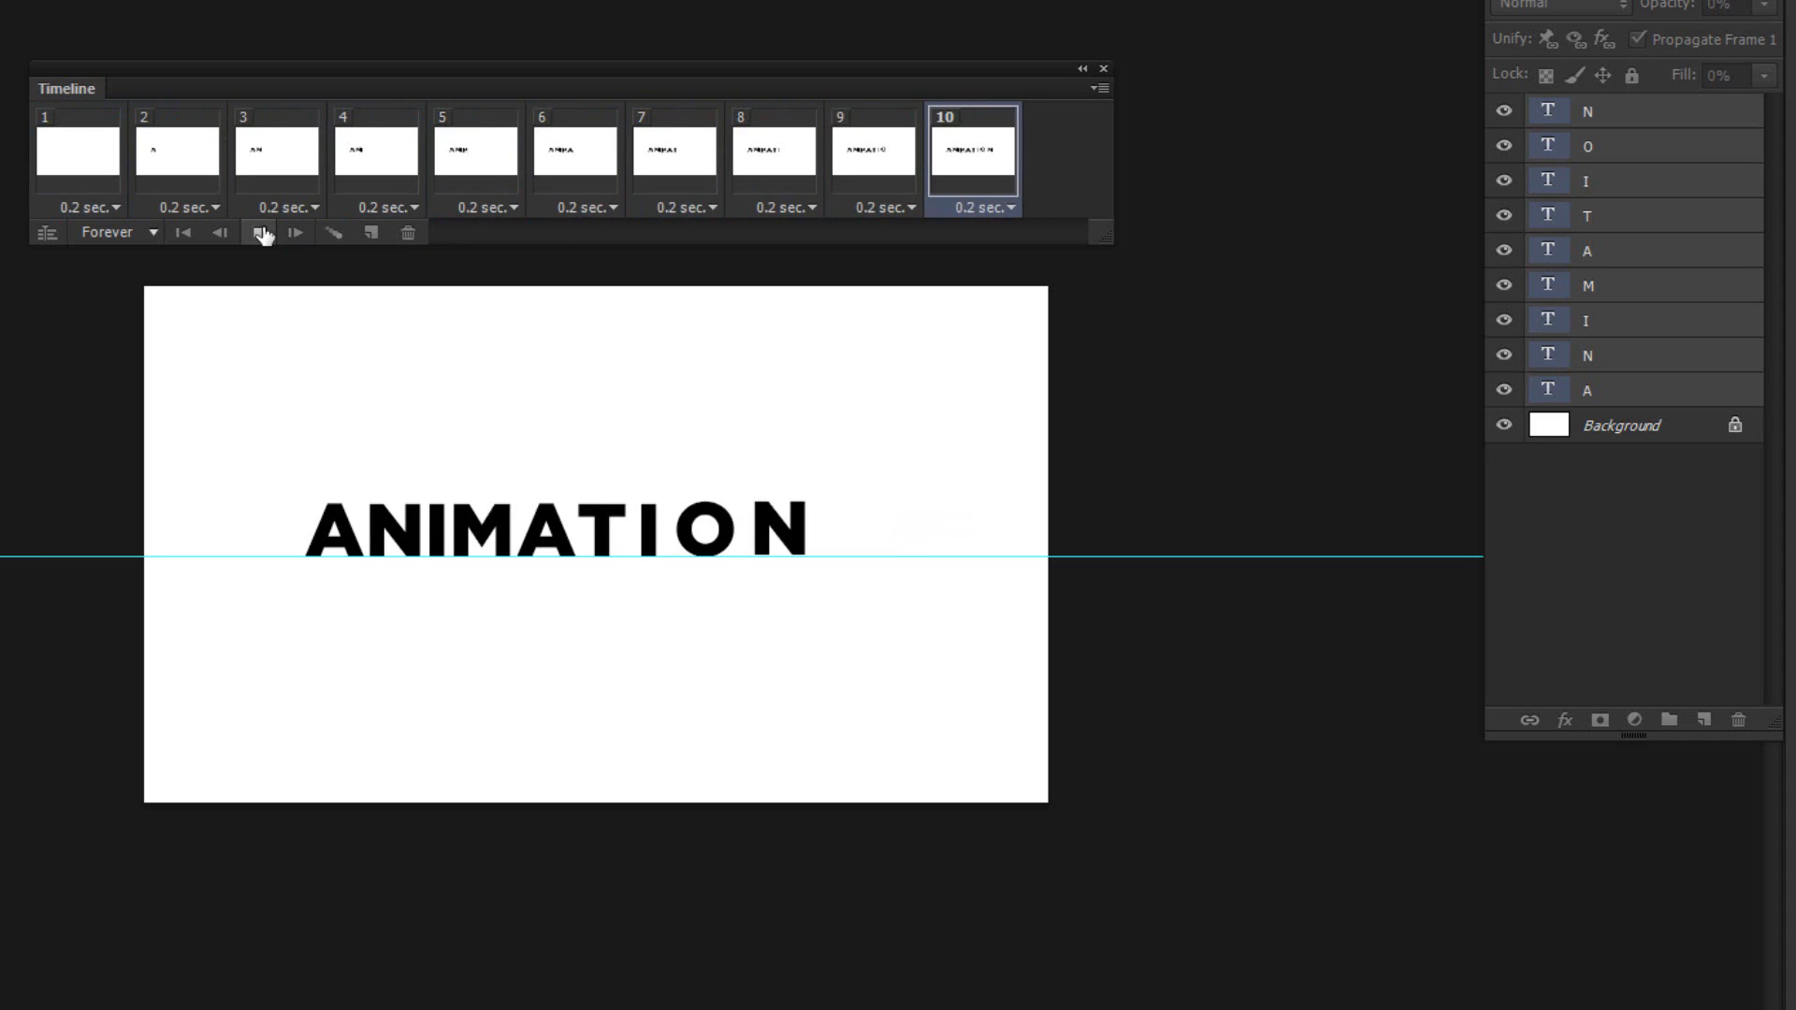
left_click(260, 233)
Set a custom loop count of 6 times for the animation.
left_click(103, 234)
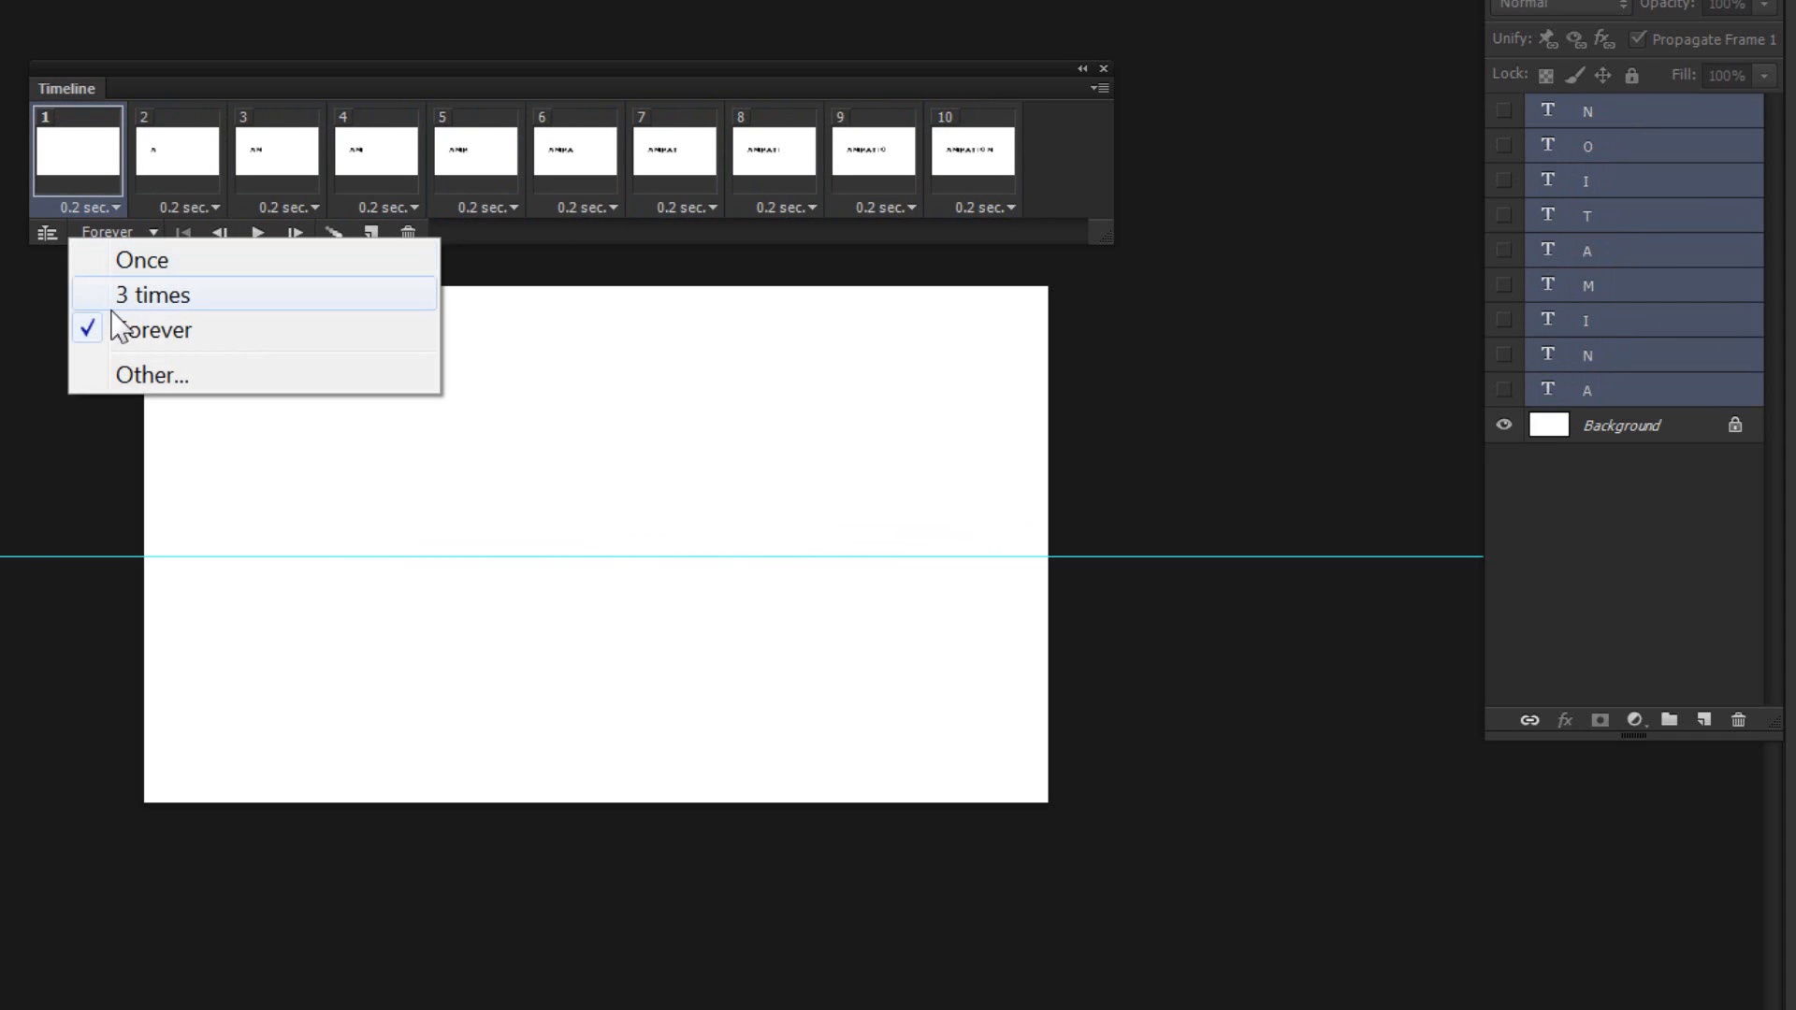
left_click(121, 382)
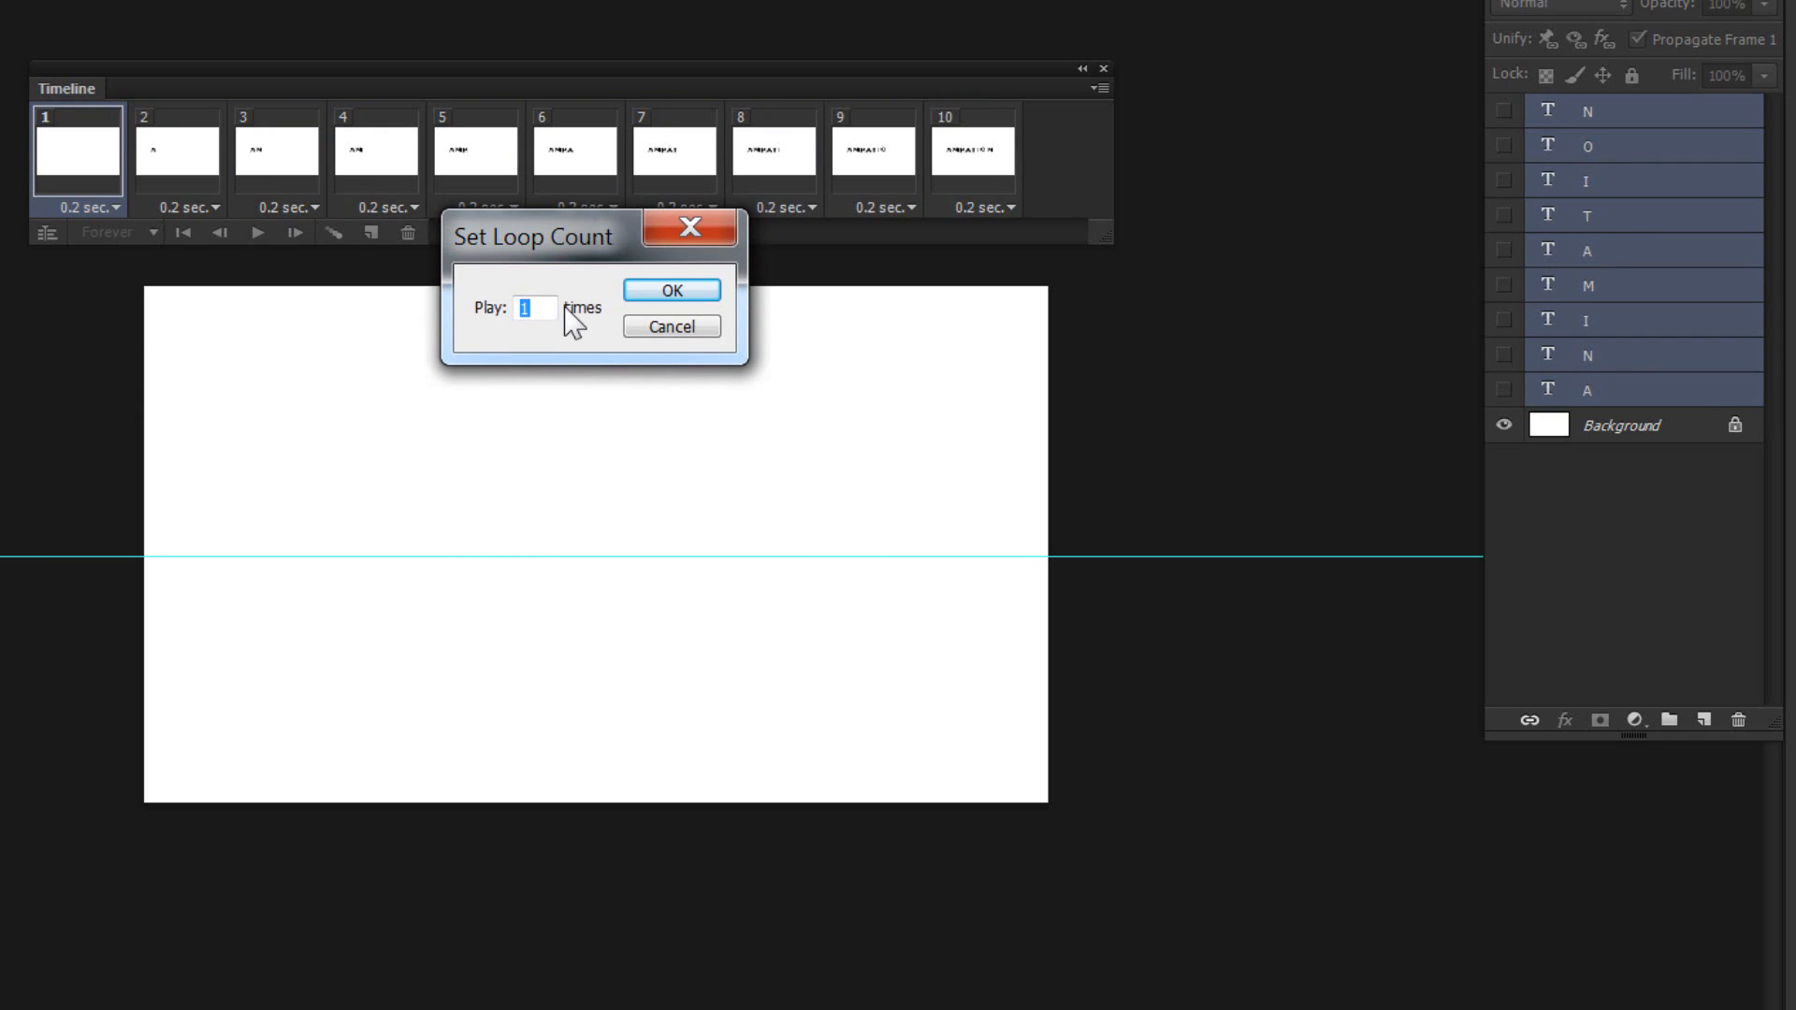
type("6")
left_click(655, 290)
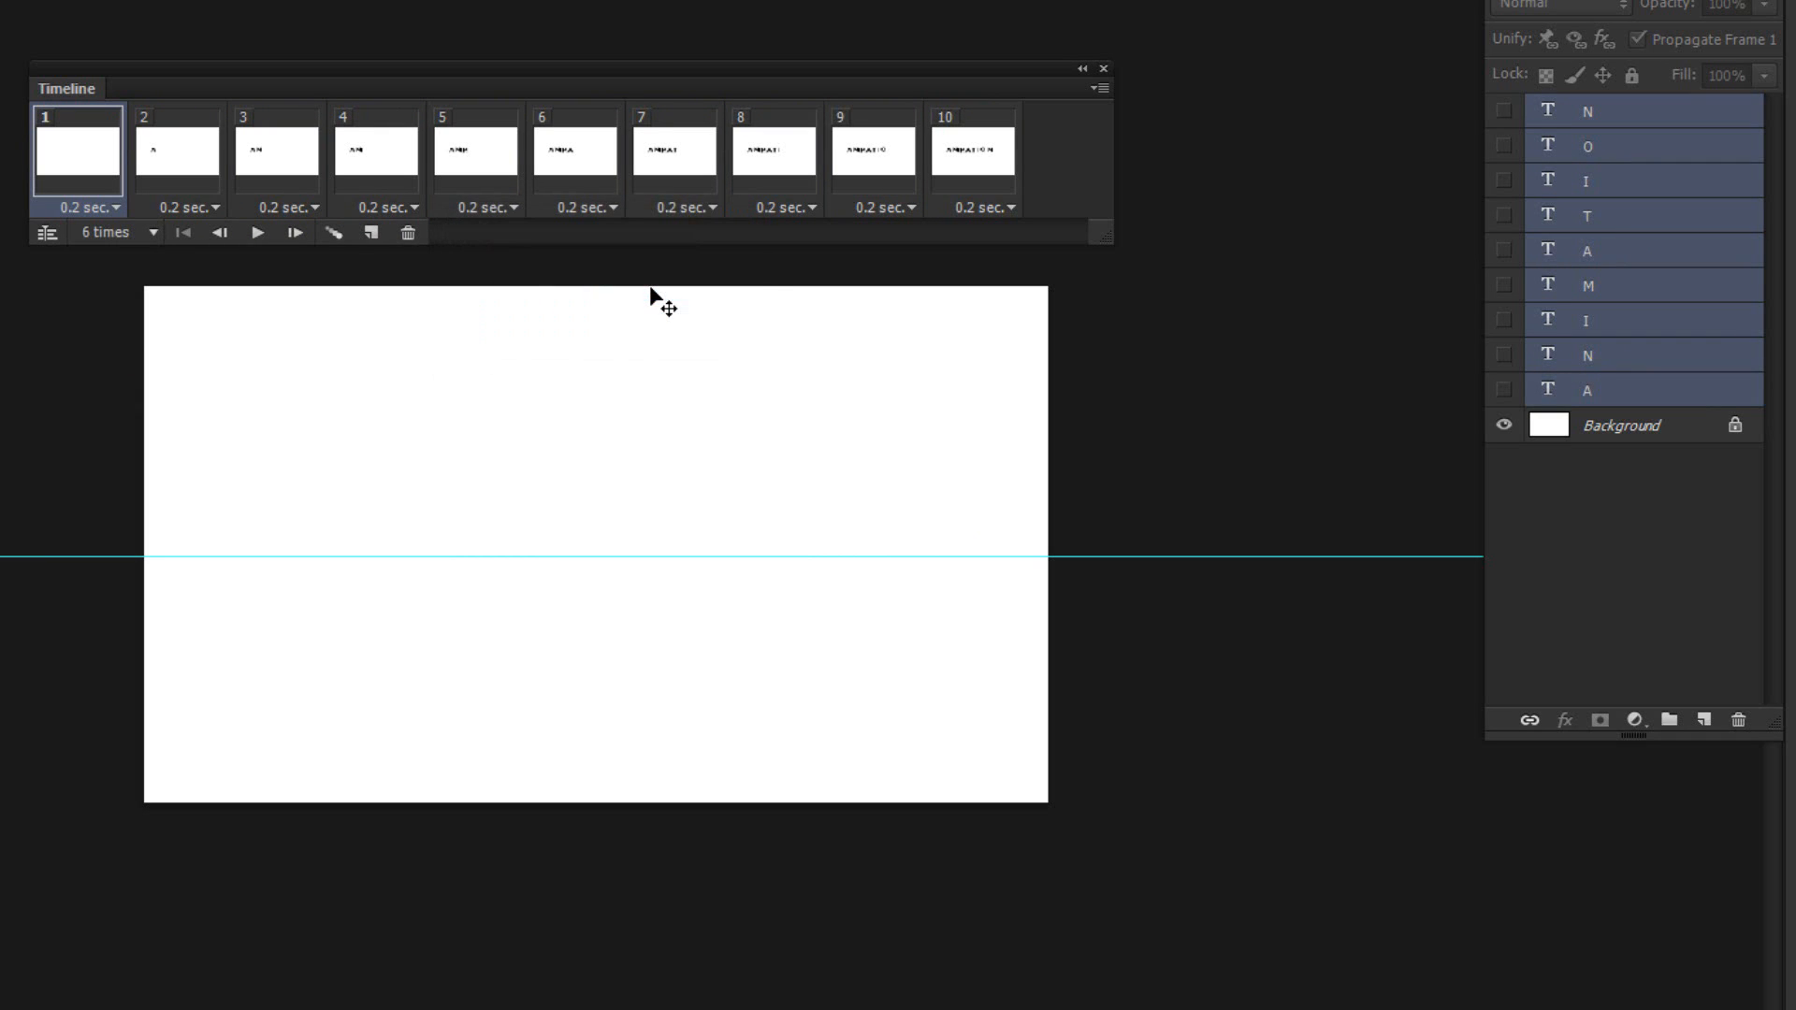